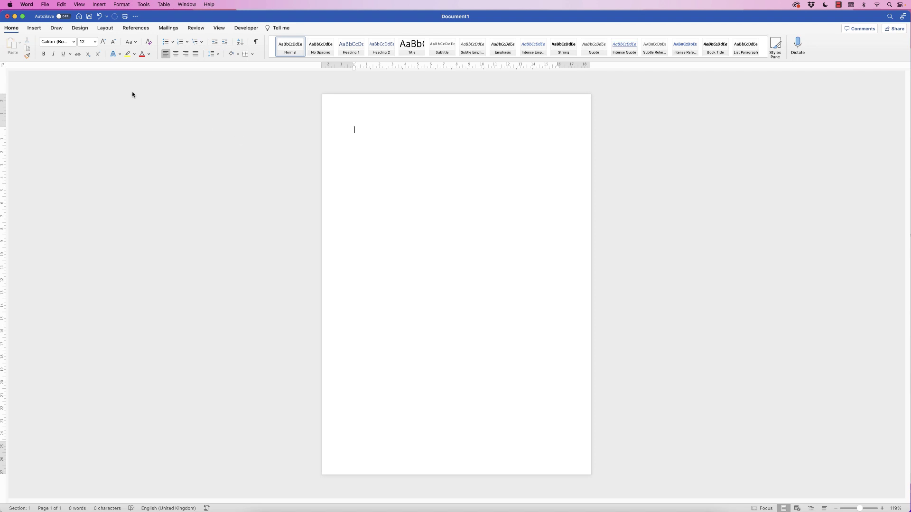
Draw a rectangle covering the entire page, about 29.85 cm high and 20.97 cm wide
click(34, 28)
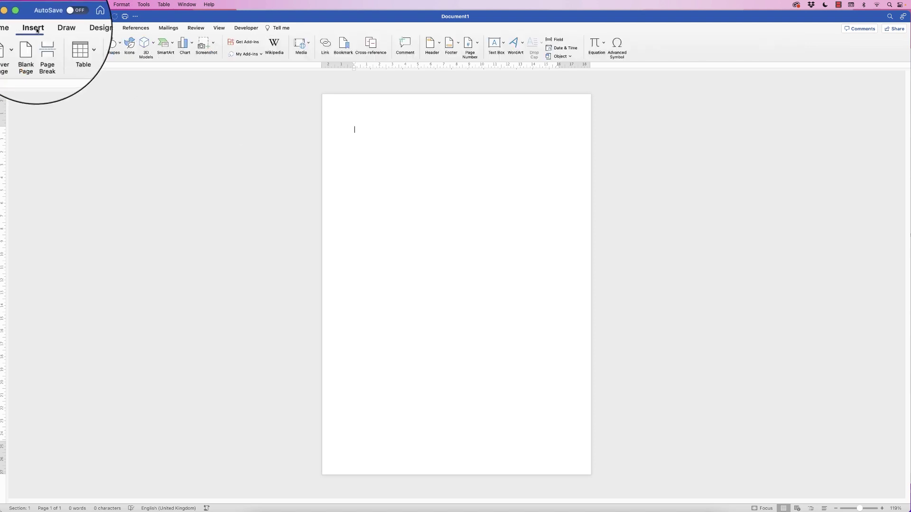
click(120, 45)
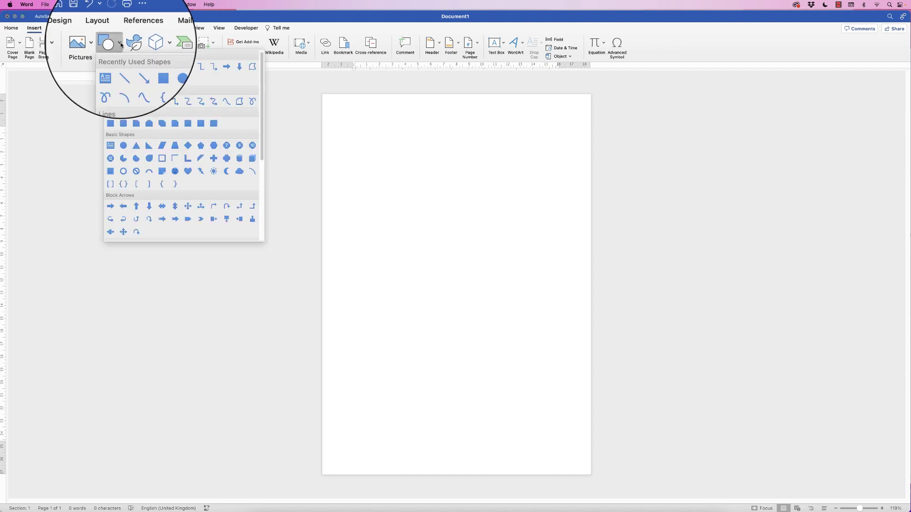
click(113, 119)
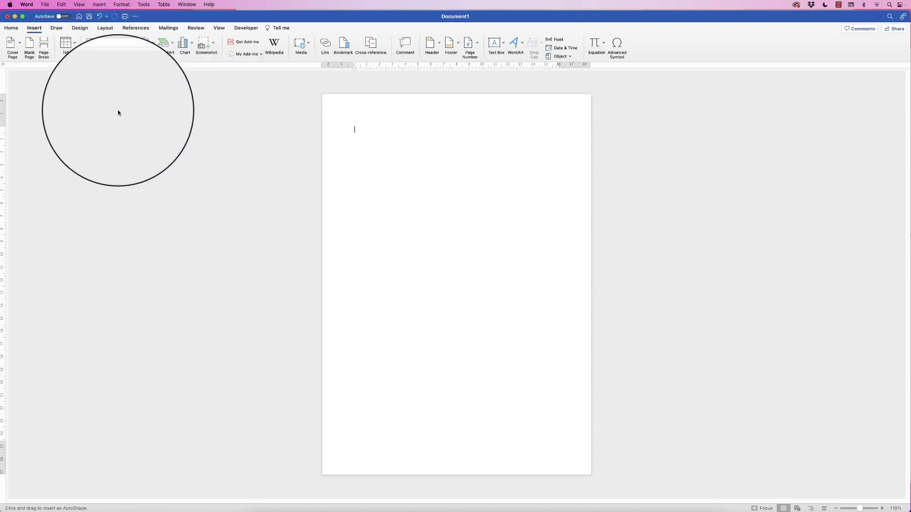
drag(347, 110, 591, 475)
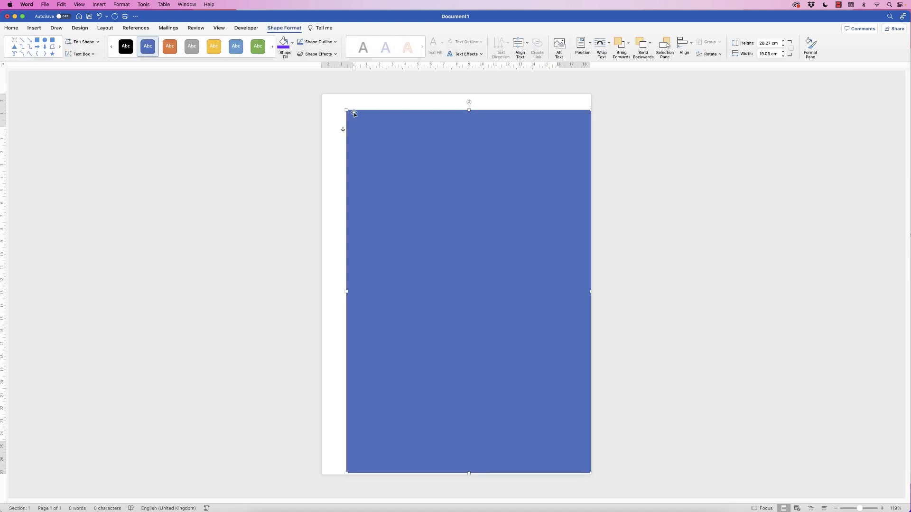
drag(345, 109, 319, 93)
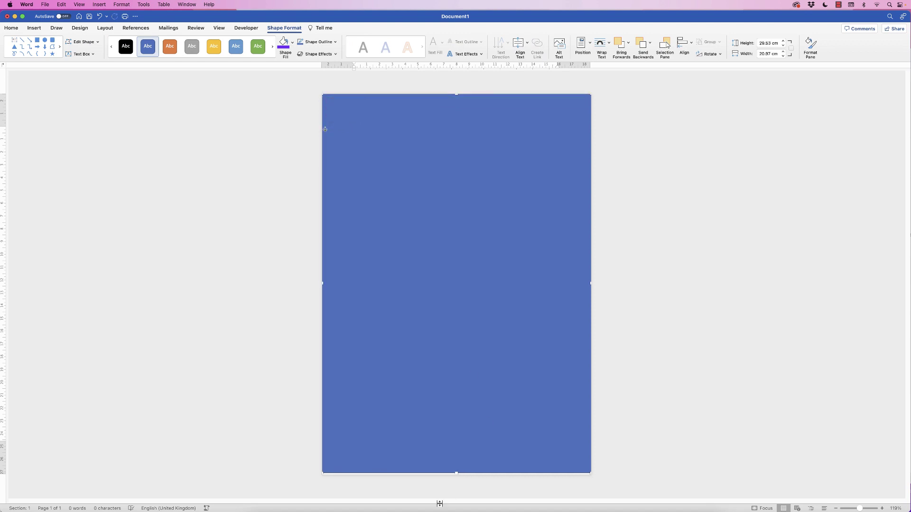
drag(456, 474, 455, 479)
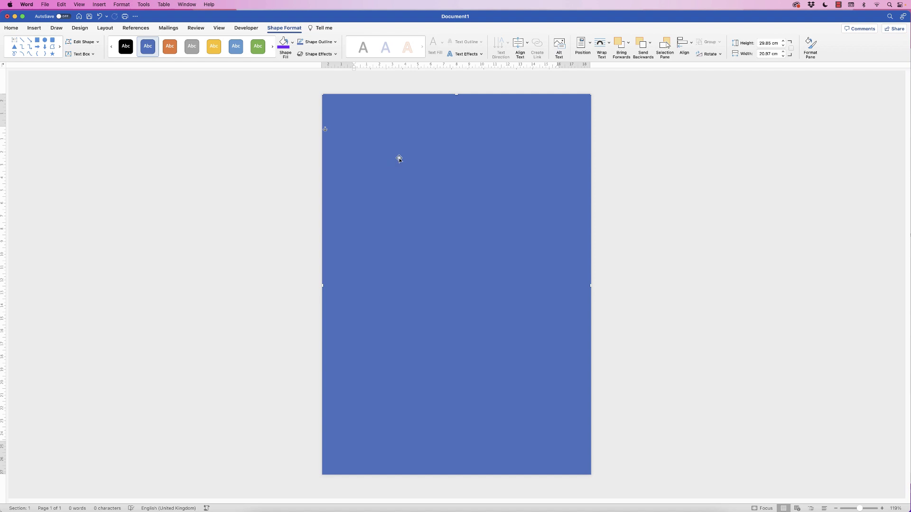
click(292, 42)
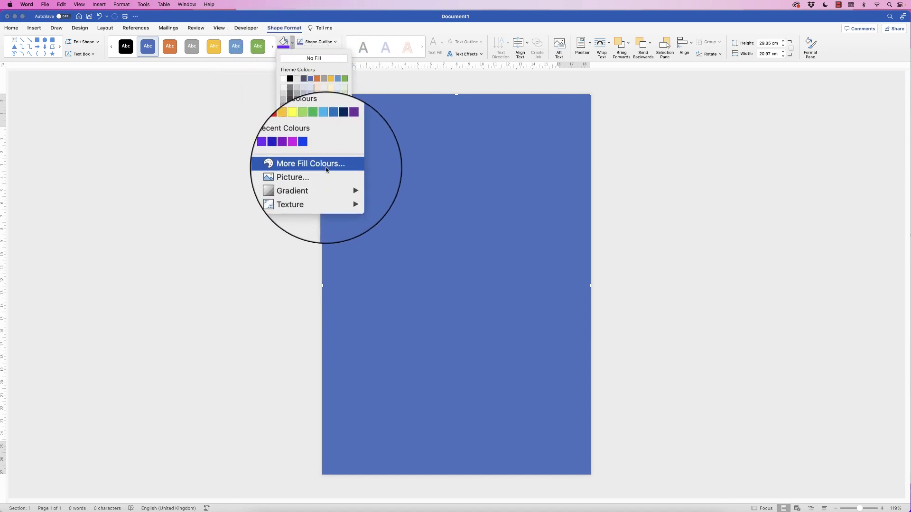
click(326, 166)
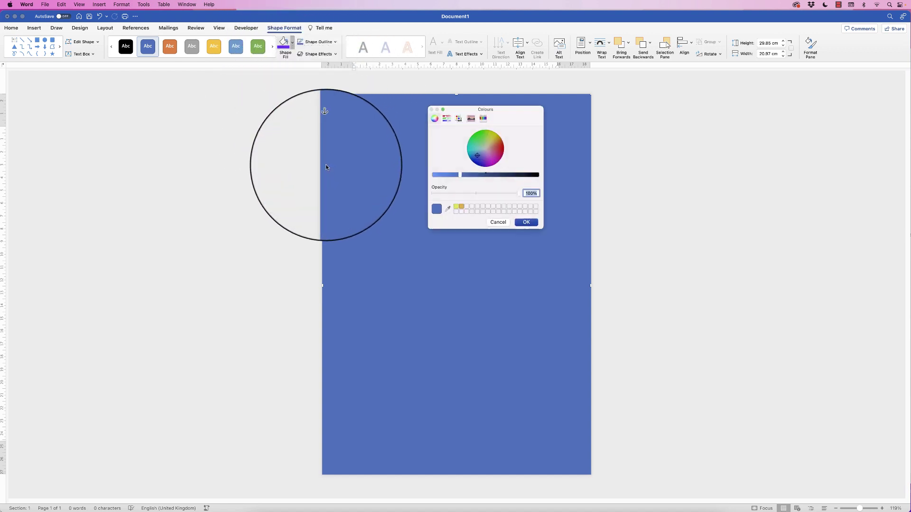
click(494, 159)
drag(494, 159, 475, 155)
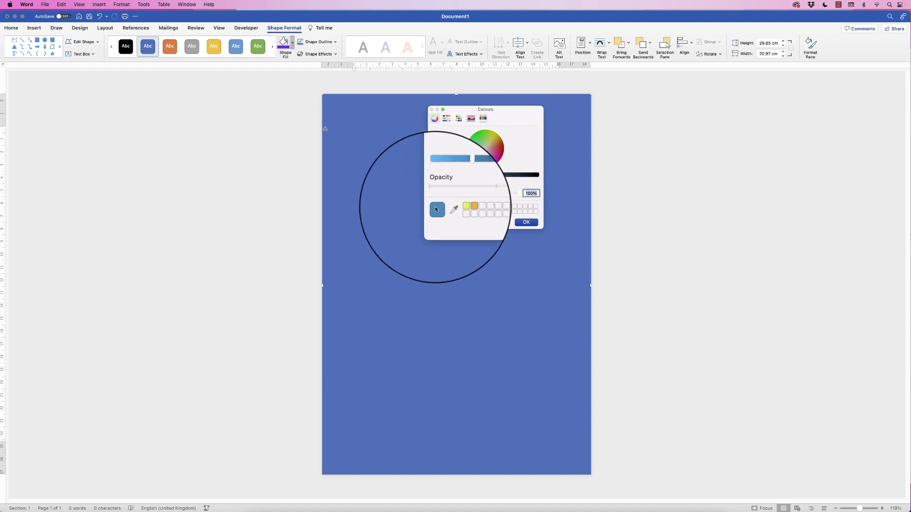
mouse_move(462, 174)
mouse_down()
mouse_move(434, 180)
mouse_move(480, 178)
mouse_move(451, 180)
mouse_up()
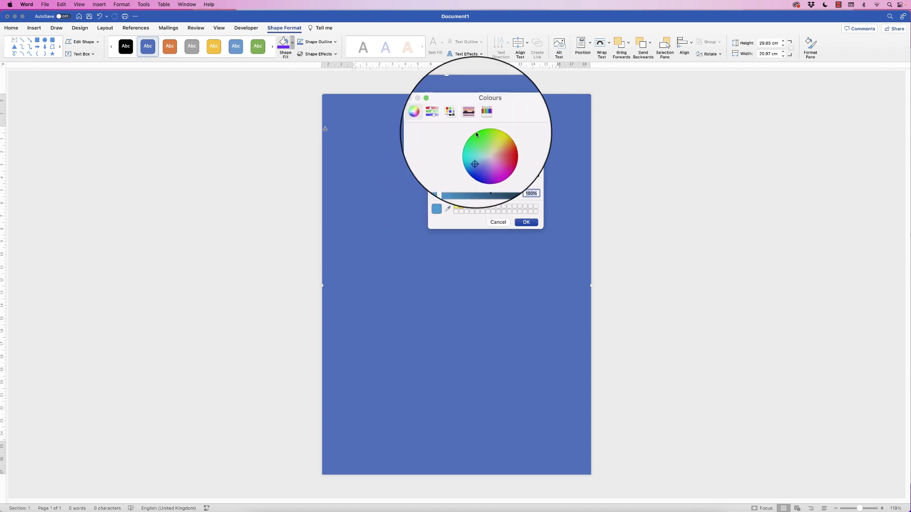
click(483, 120)
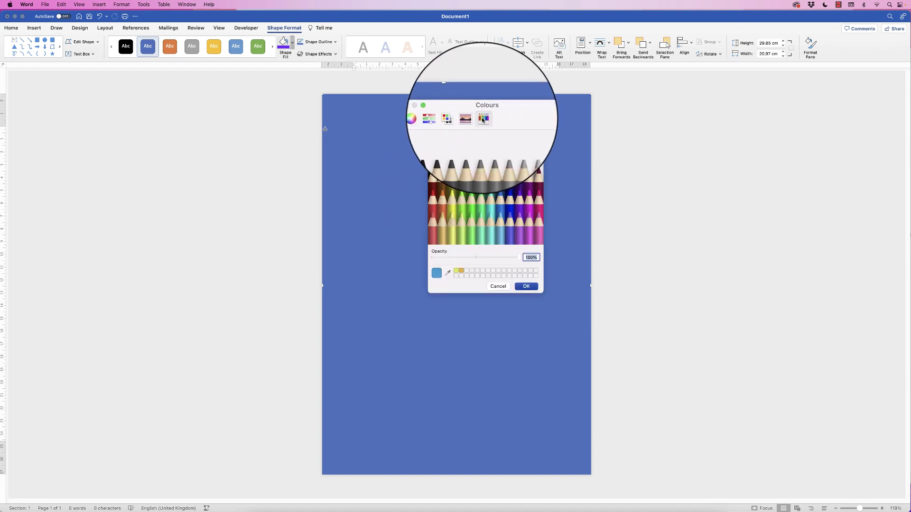
click(471, 120)
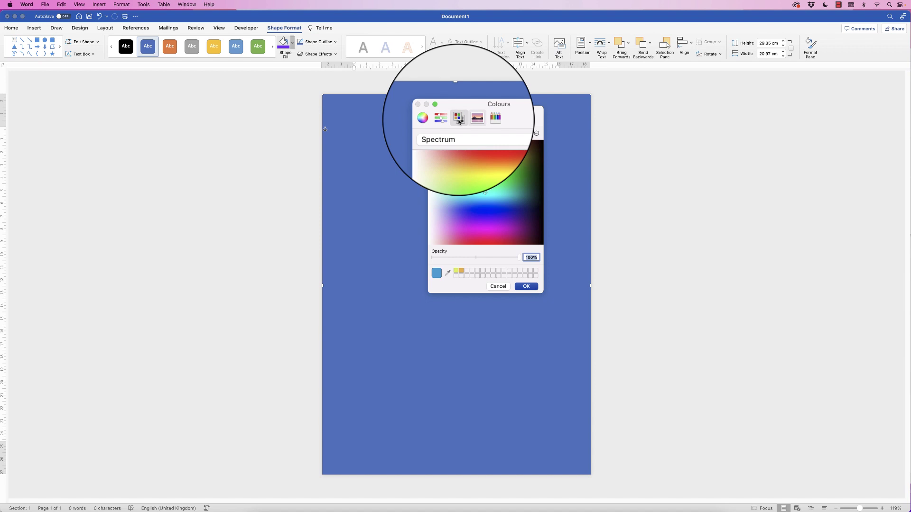
click(459, 119)
click(434, 118)
click(495, 287)
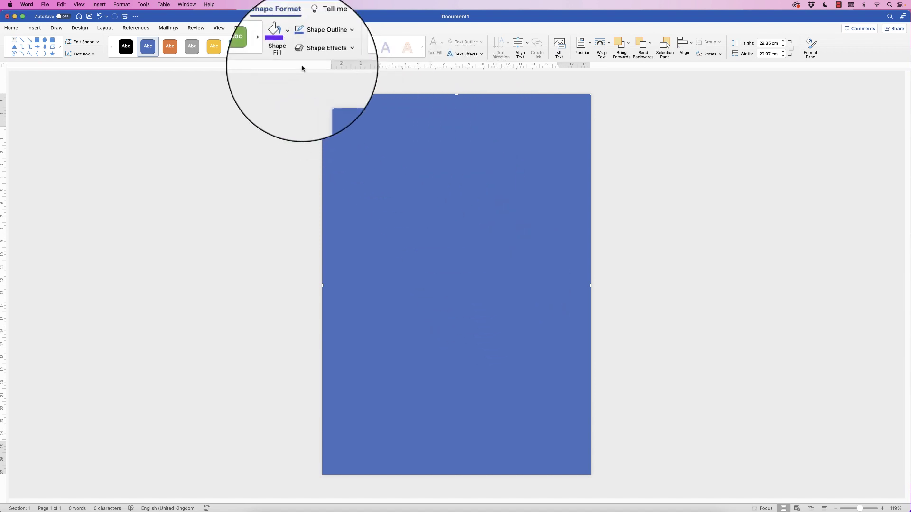
Fill the full-page rectangle with the bright blue from the recent colours
click(292, 41)
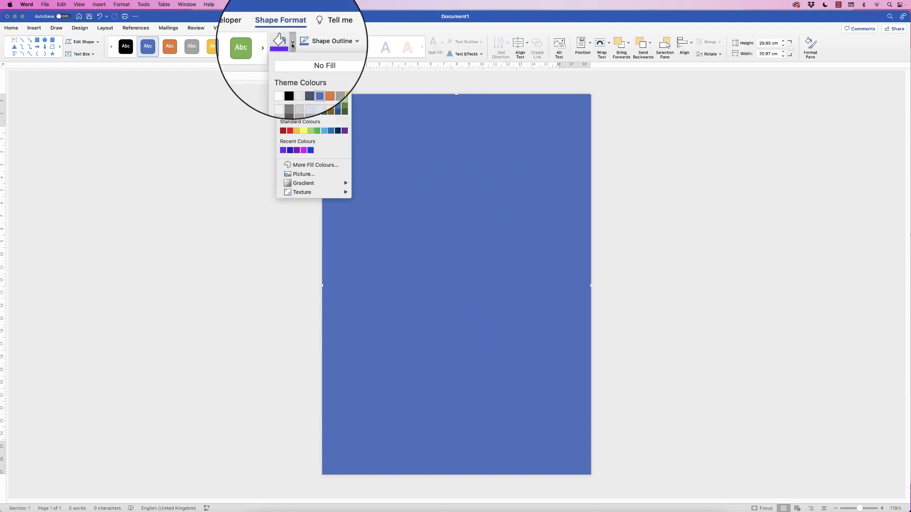
click(310, 151)
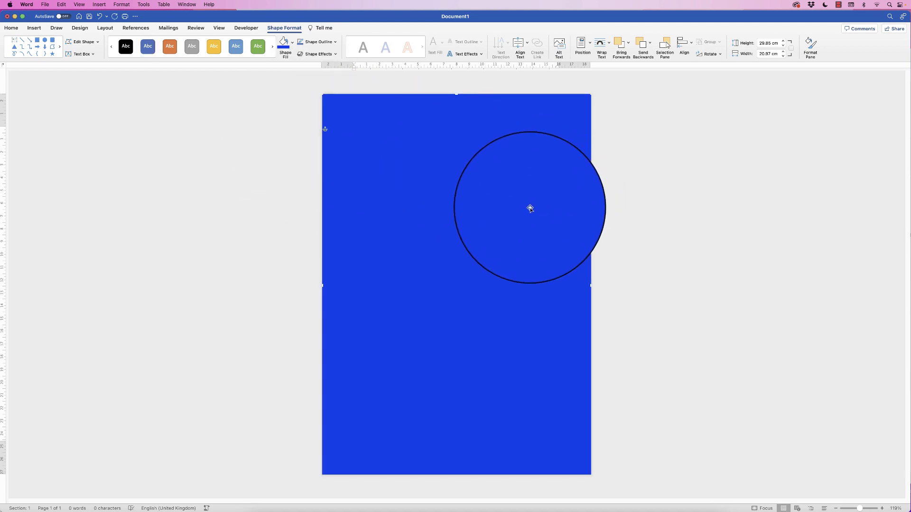
drag(530, 208, 467, 255)
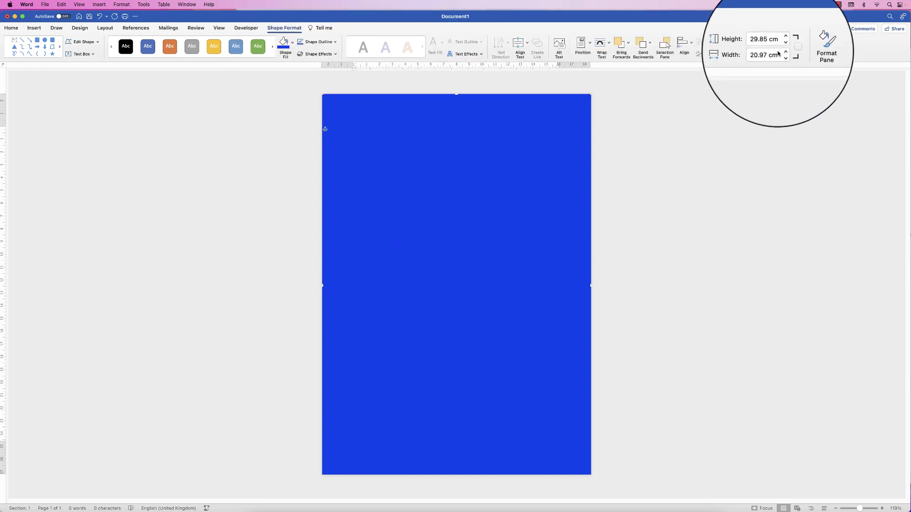
Give the page rectangle a gradient fill with only two stops, running from bright blue to white
click(810, 46)
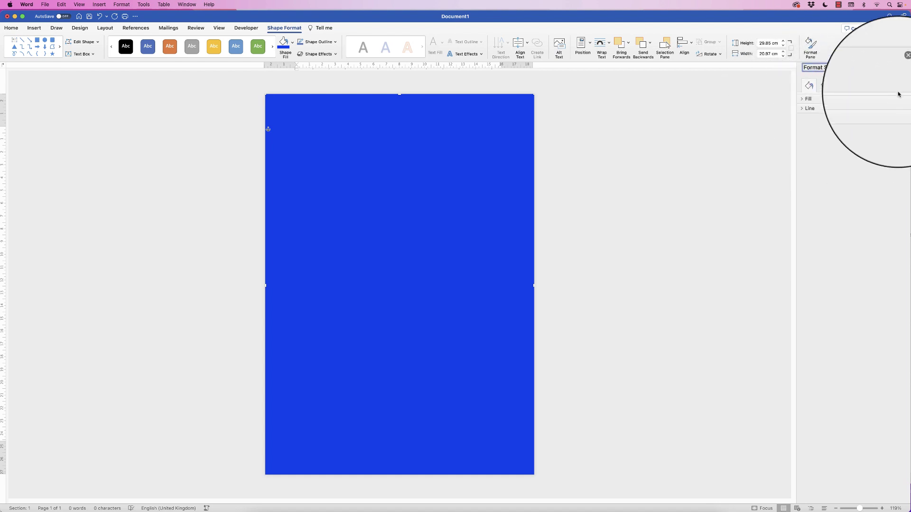
click(802, 99)
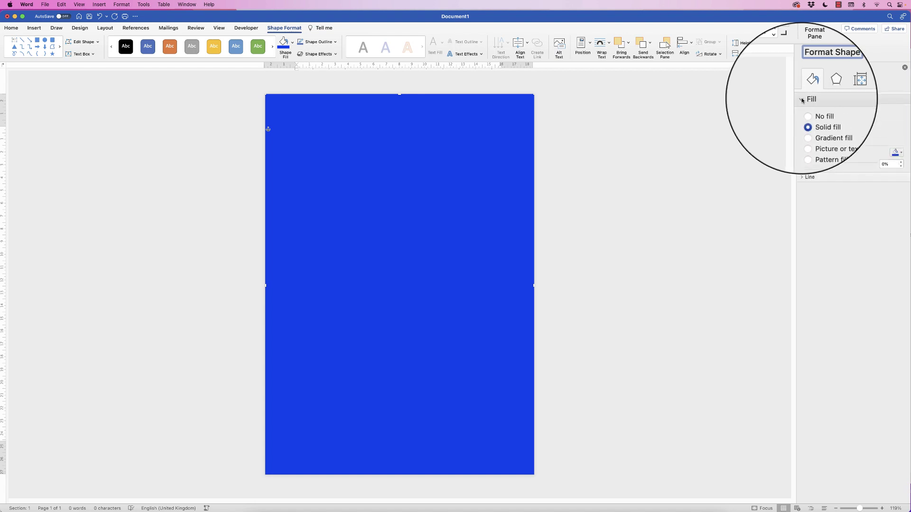
click(806, 125)
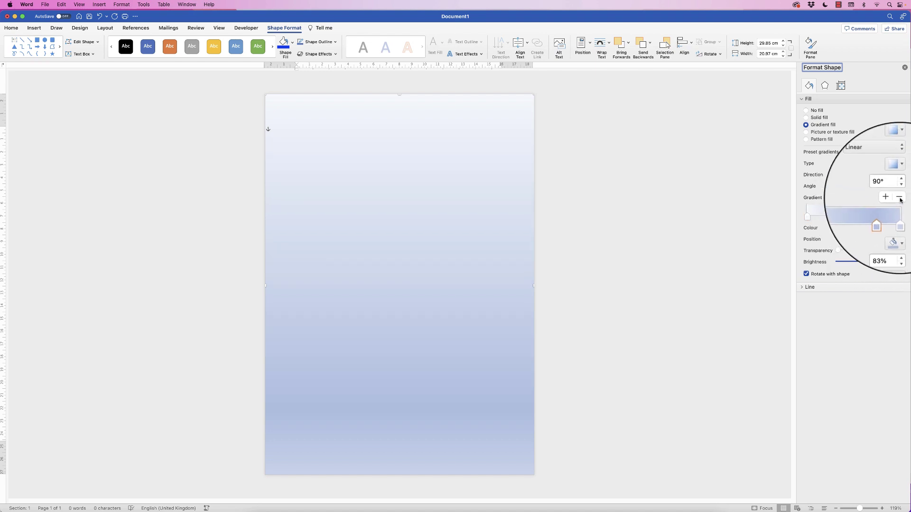
click(900, 200)
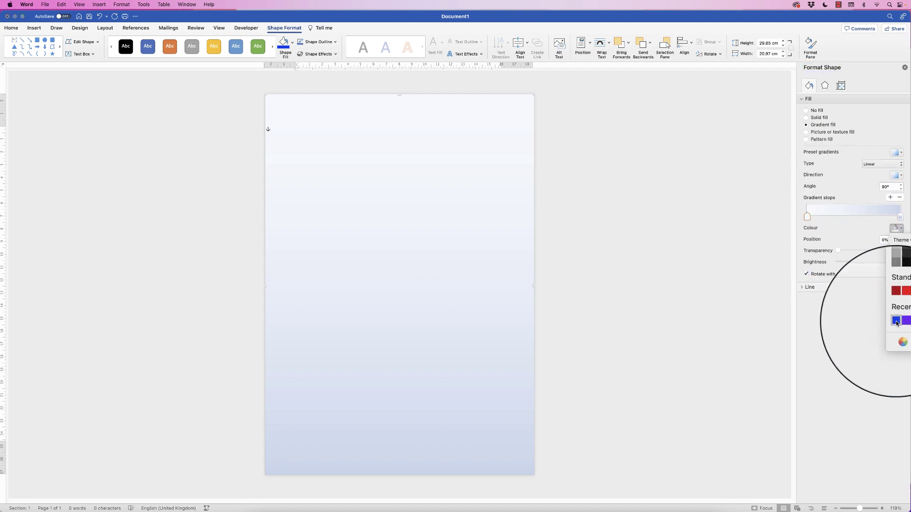
click(897, 320)
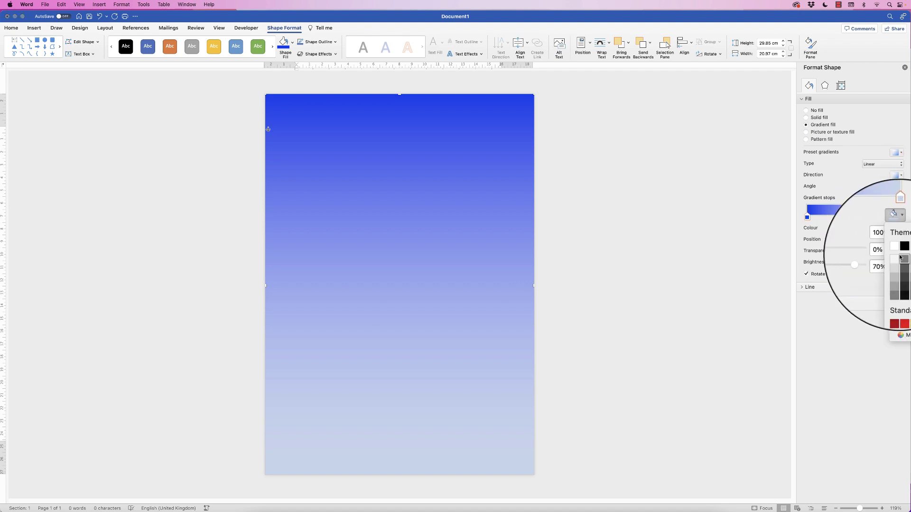
click(896, 250)
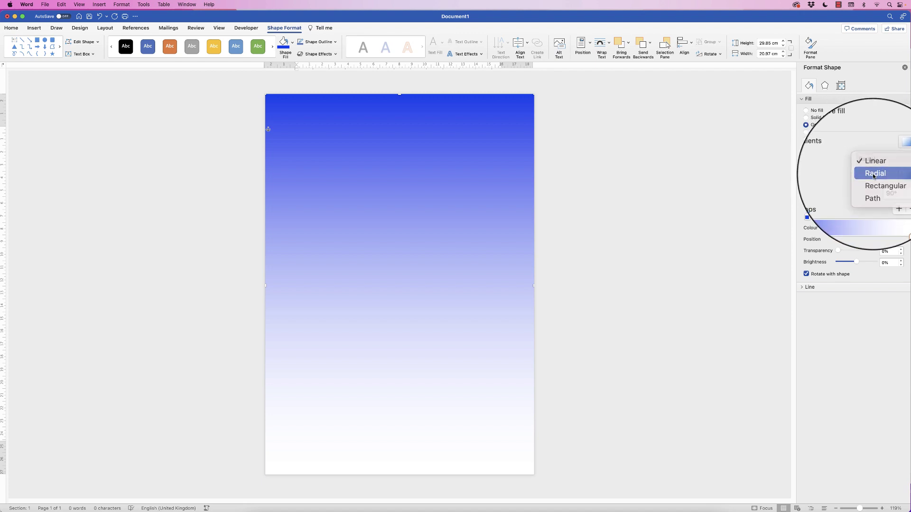
Make the gradient radial from the centre, with the white stop innermost and the blue stop at 88%
click(874, 176)
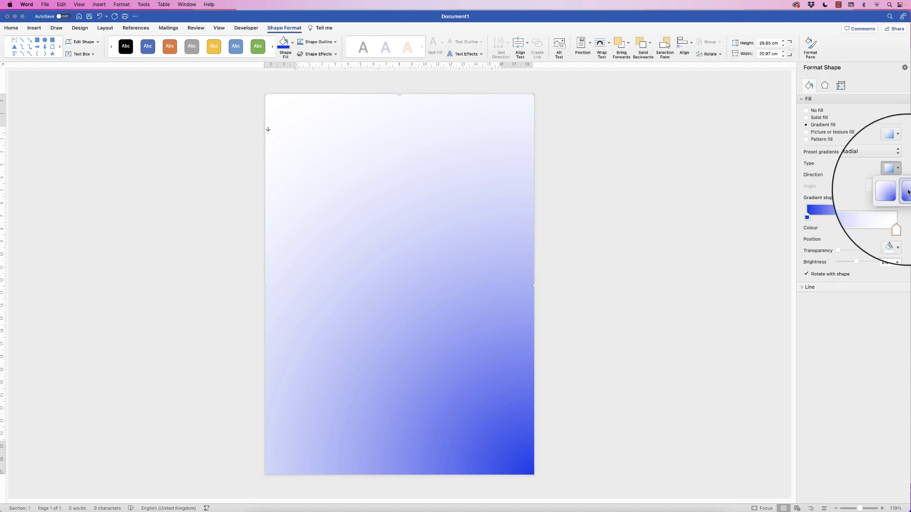
click(909, 190)
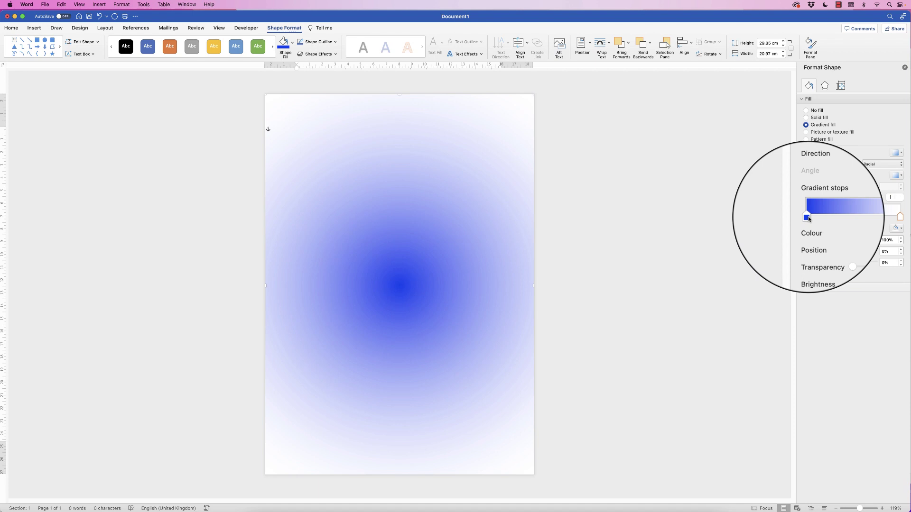
mouse_move(808, 219)
mouse_down()
mouse_move(869, 220)
mouse_move(809, 213)
mouse_up()
drag(872, 218, 898, 220)
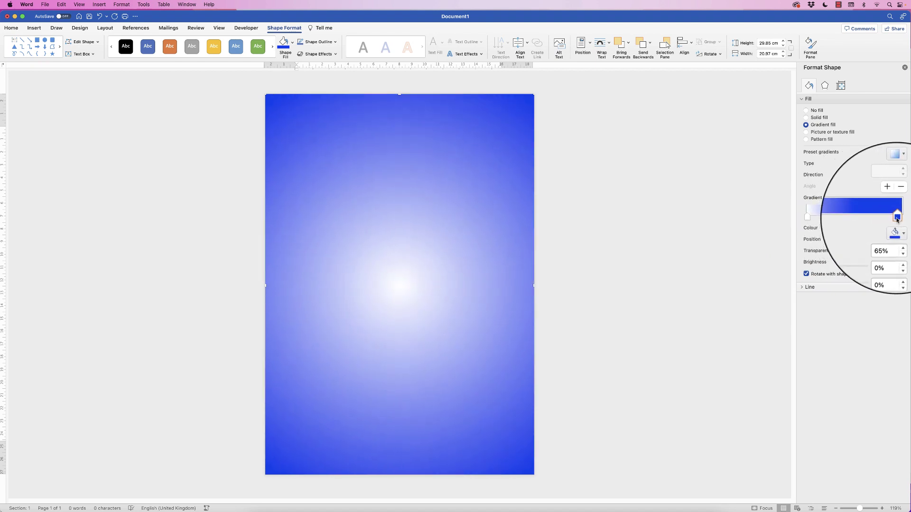
mouse_move(898, 219)
mouse_down()
mouse_move(869, 217)
mouse_move(882, 218)
mouse_up()
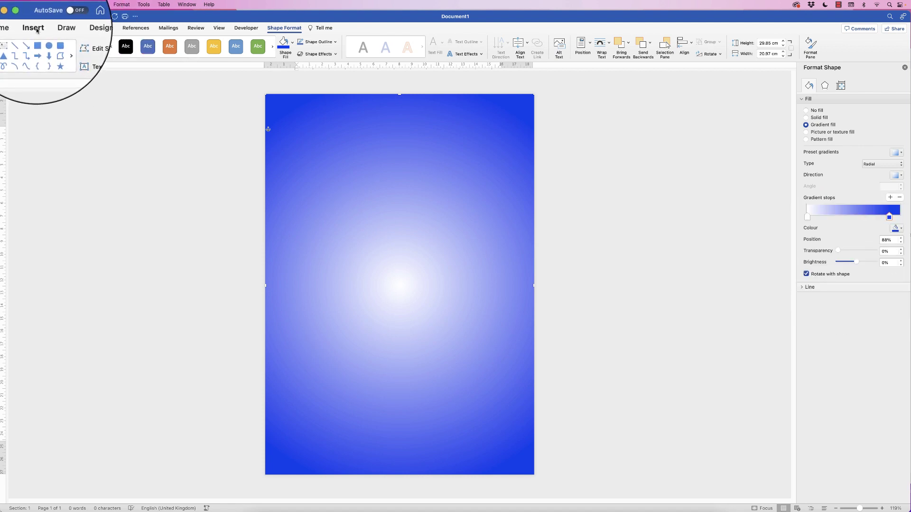
Draw a rounded rectangle about 3.51 cm high and 10.8 cm wide near the top of the page
click(37, 28)
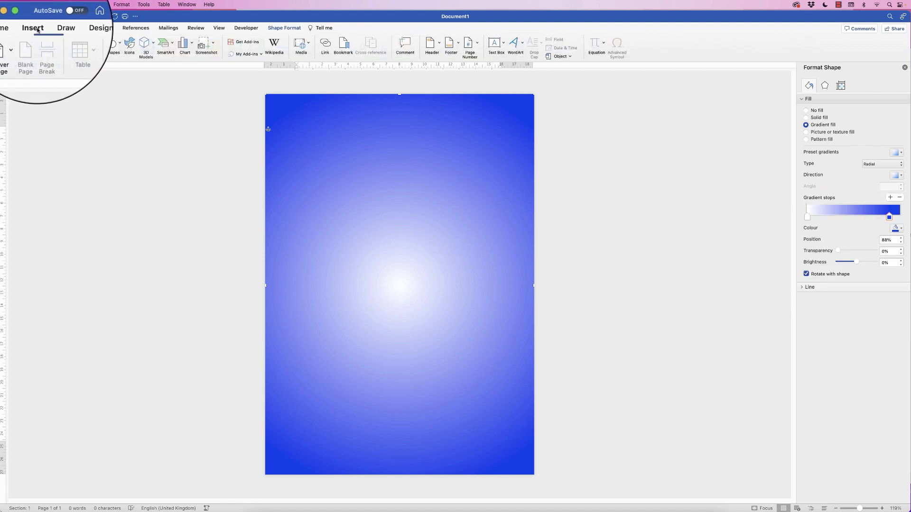
click(117, 49)
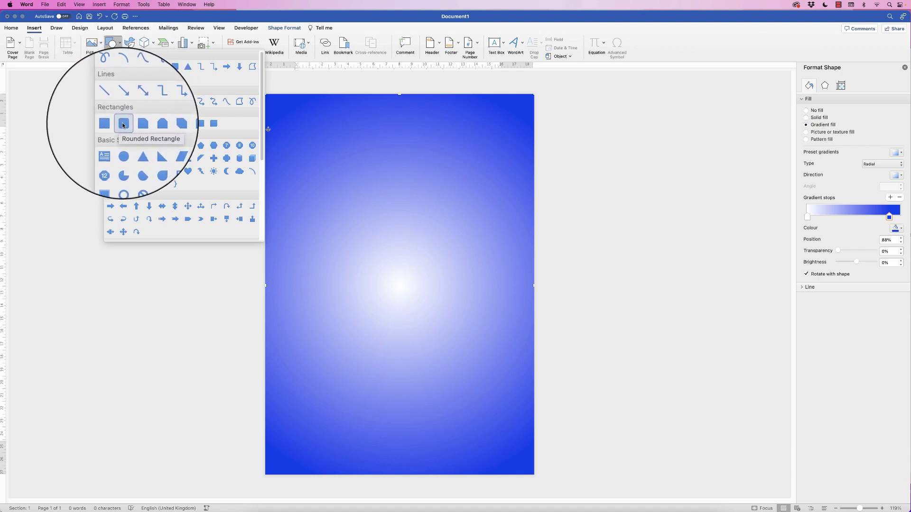
click(123, 125)
mouse_move(340, 134)
mouse_down()
mouse_move(400, 162)
mouse_move(470, 170)
mouse_move(481, 180)
mouse_move(471, 190)
mouse_up()
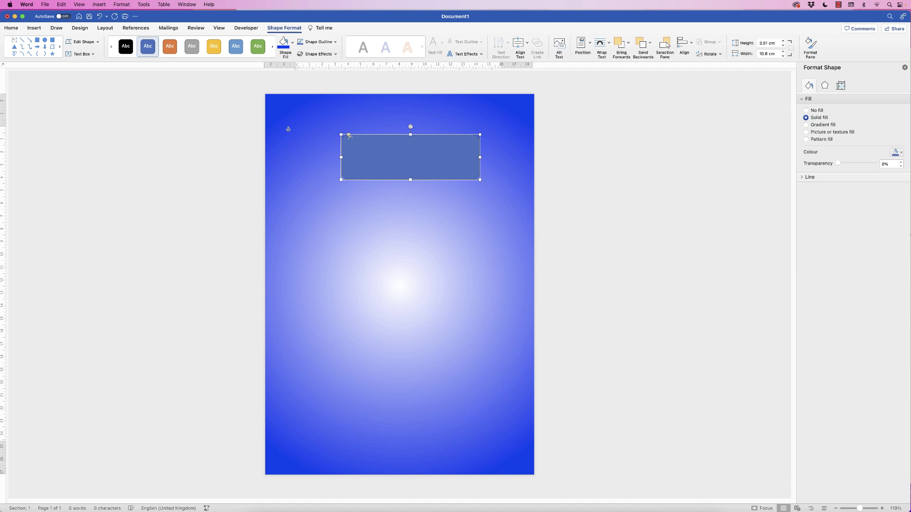
Round the small rectangle's corners fully into a pill shape and remove its outline
drag(350, 136, 398, 156)
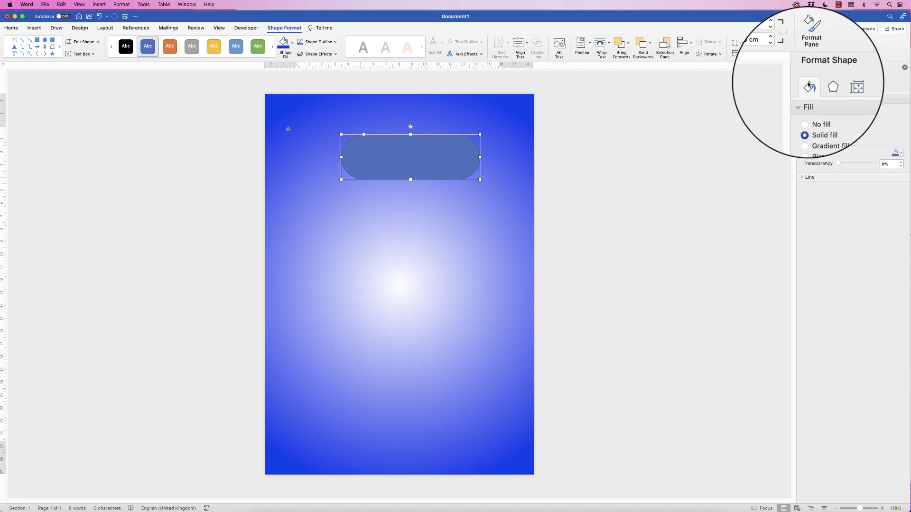
click(802, 178)
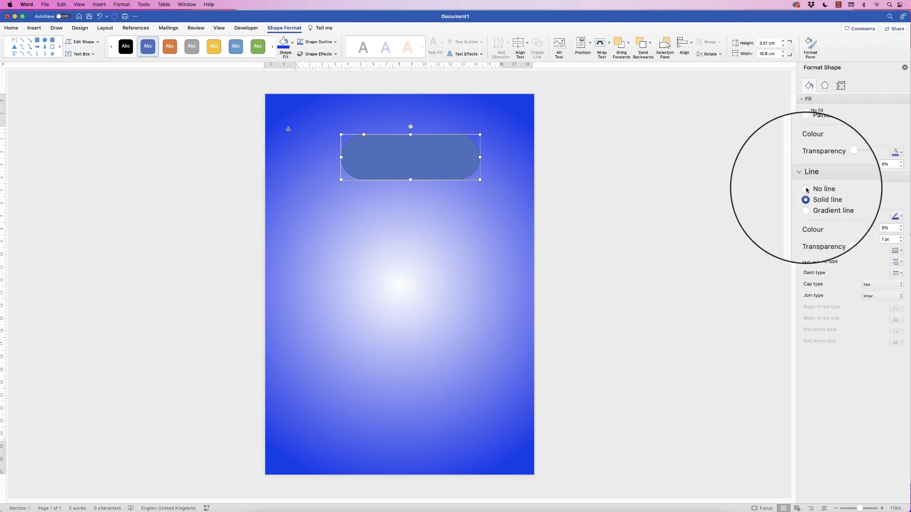
click(806, 190)
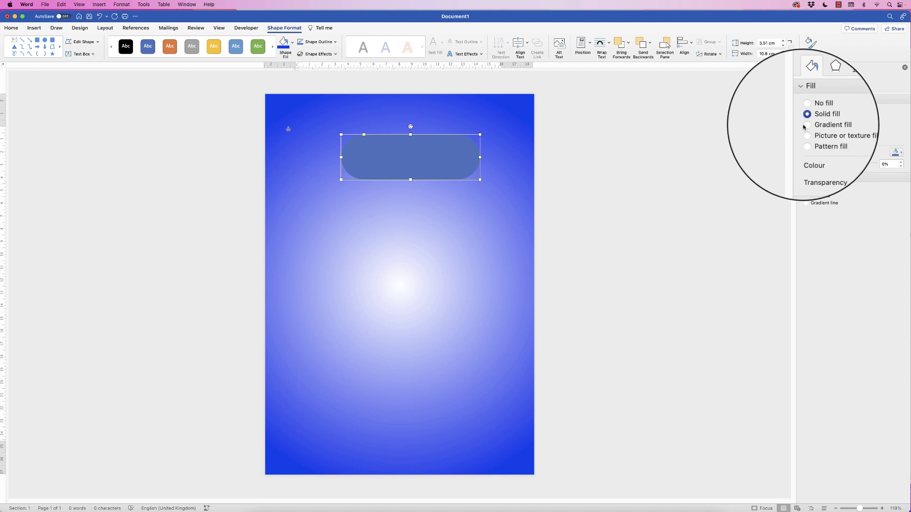
Give the pill a radial gradient fill and change its outer stop from the recent colours to magenta
click(806, 125)
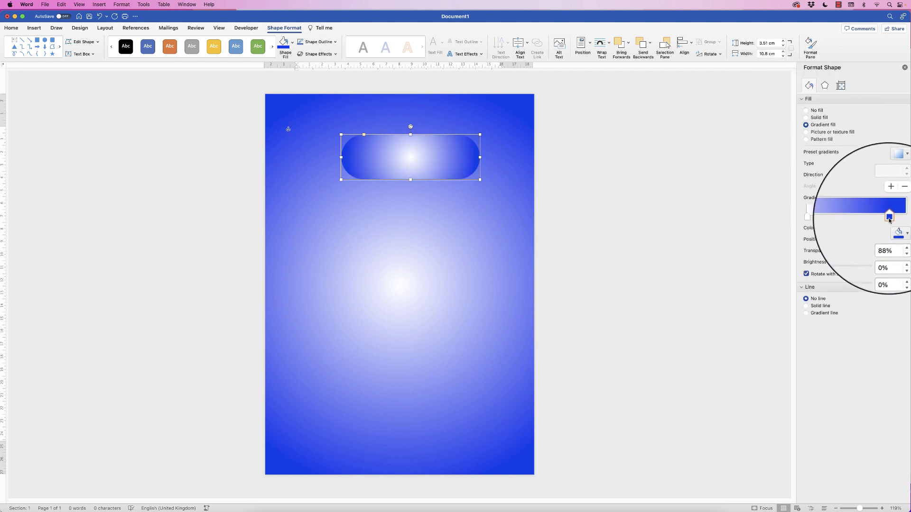
click(900, 231)
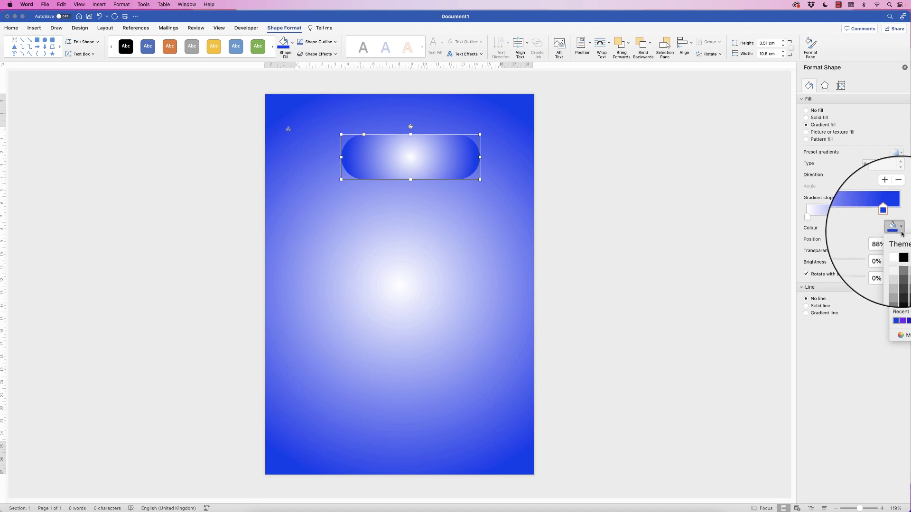
click(900, 226)
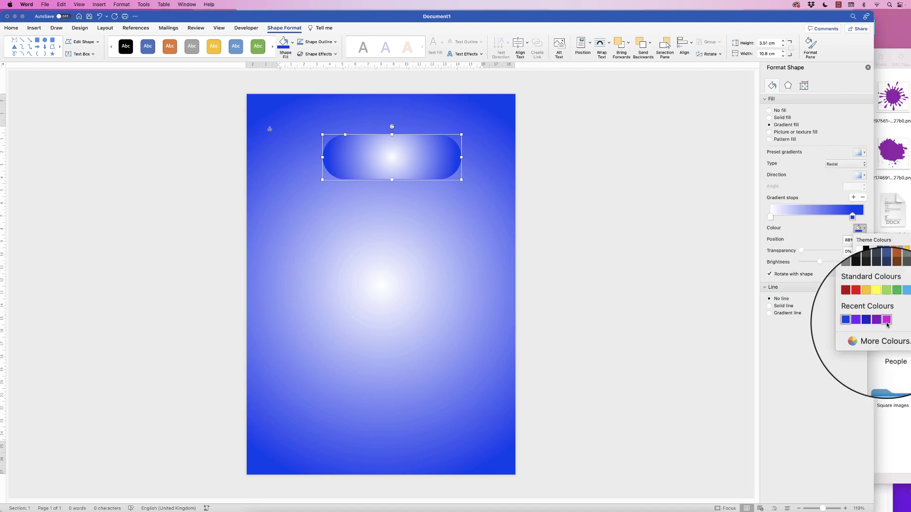
click(888, 321)
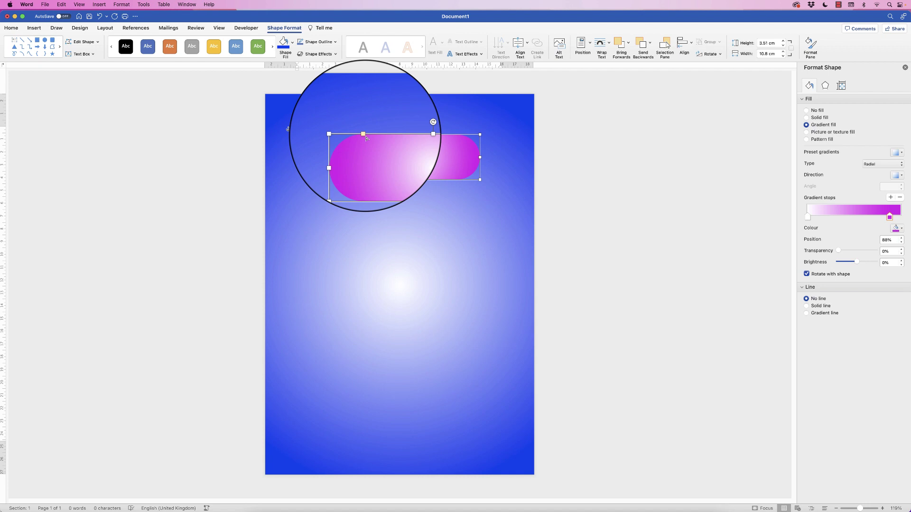
Add a raised 3-D top bevel to the magenta pill and increase the bevel width to 17 pt
click(826, 87)
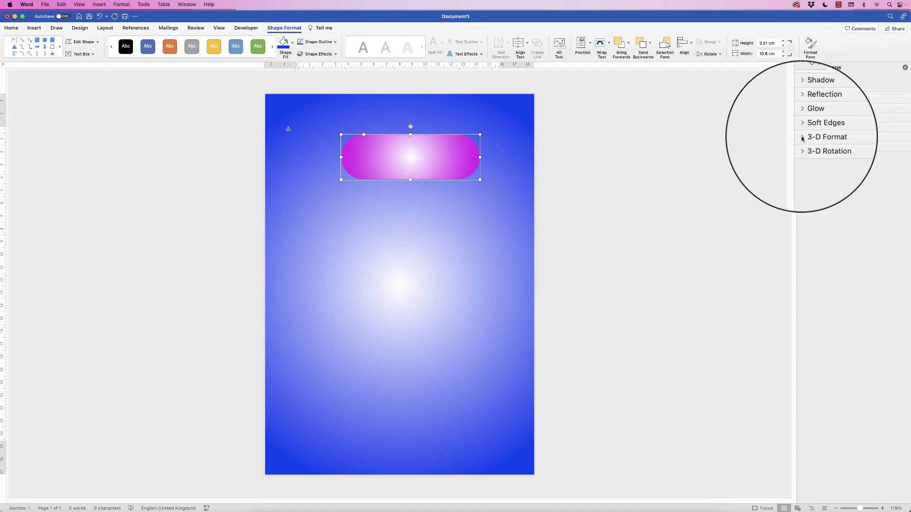
click(803, 137)
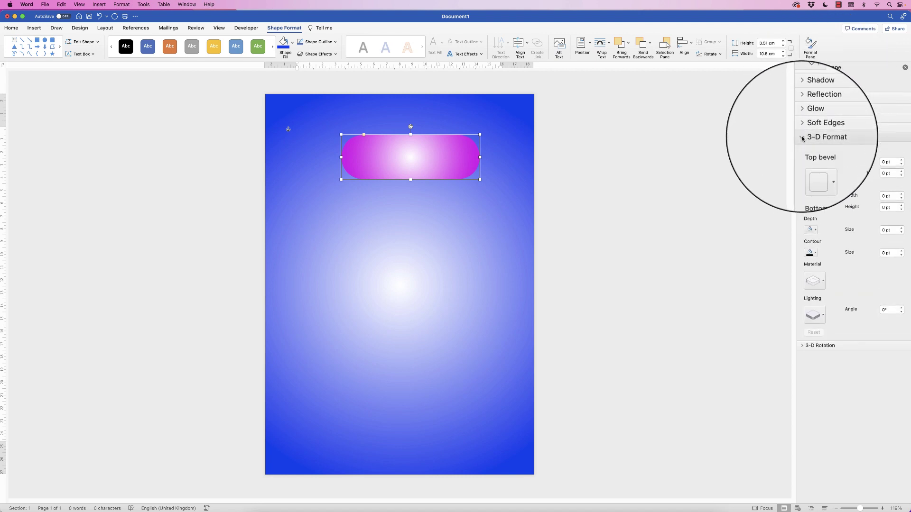
click(823, 169)
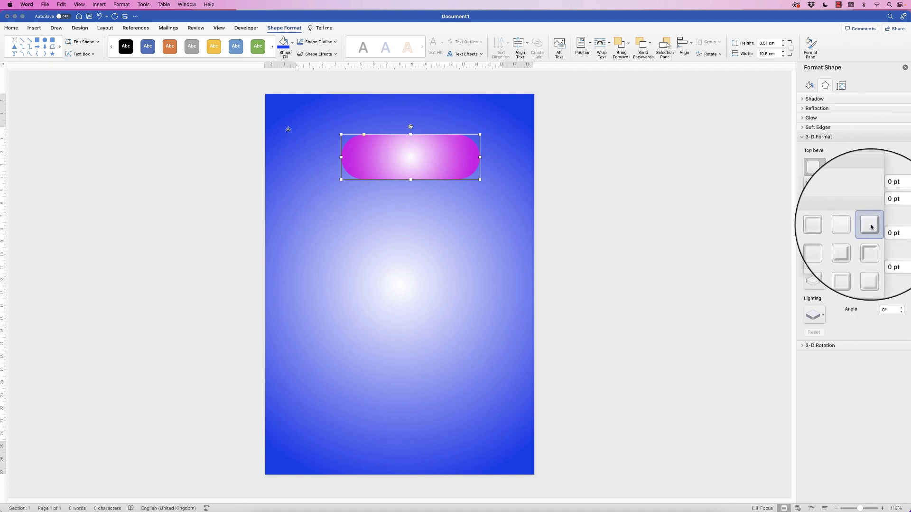
click(870, 221)
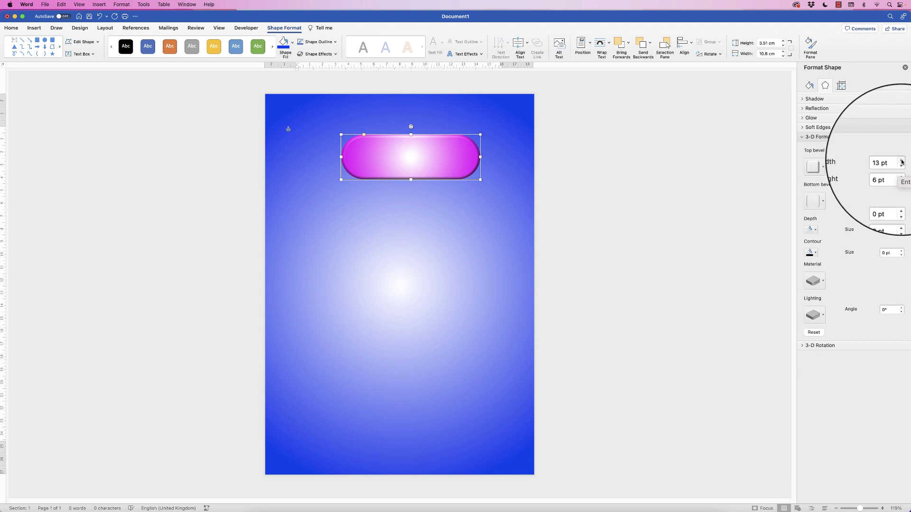
click(902, 161)
click(901, 160)
click(902, 161)
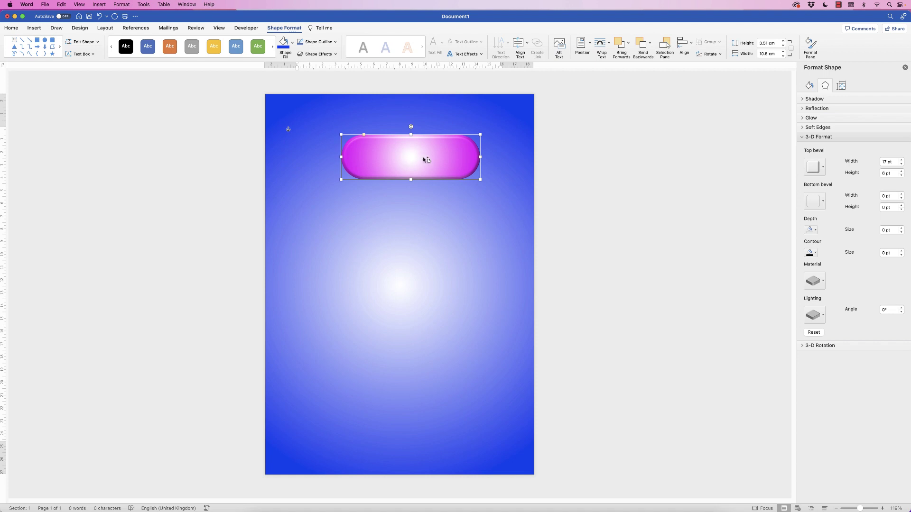
Duplicate the bevelled pill into a vertical stack of four and move the lowest copy close to the page's bottom
drag(442, 162, 447, 360)
click(497, 351)
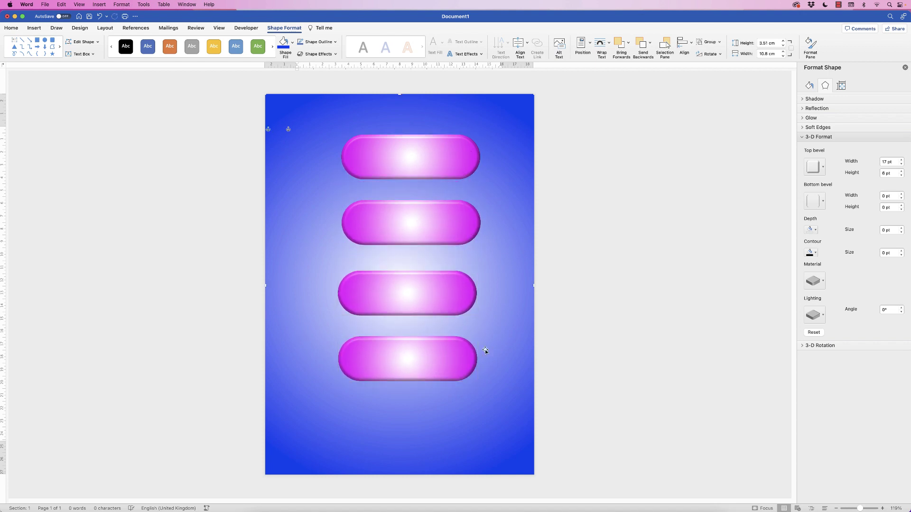
drag(440, 365, 432, 420)
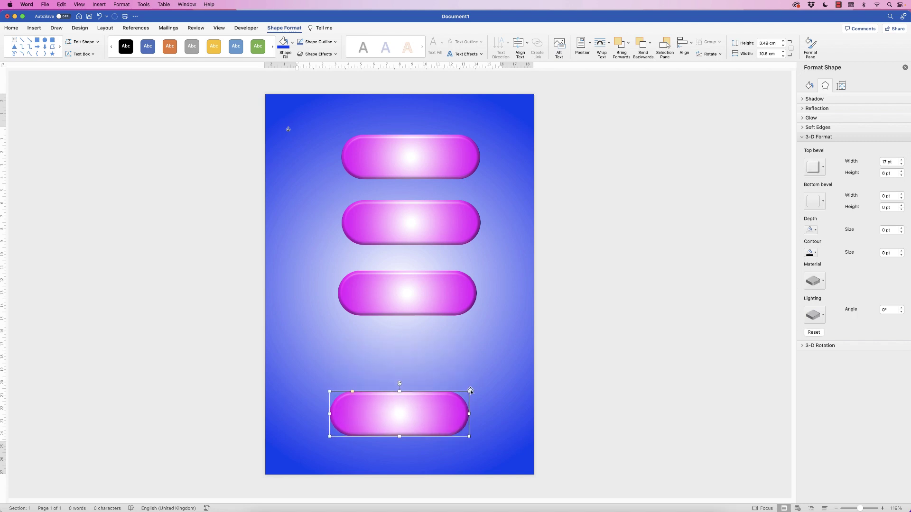
Enlarge the lowest pill into a rounded panel about 6.7 cm high and 12.9 cm wide, with tighter corners
drag(470, 390, 482, 357)
drag(369, 361, 351, 361)
drag(481, 360, 497, 350)
drag(462, 399, 451, 416)
Move the third pill down above the panel, widen it to about 12.3 cm, and reposition the upper two pills
drag(424, 301, 416, 328)
drag(468, 296, 488, 294)
drag(449, 320, 444, 328)
click(429, 163)
drag(441, 230, 440, 229)
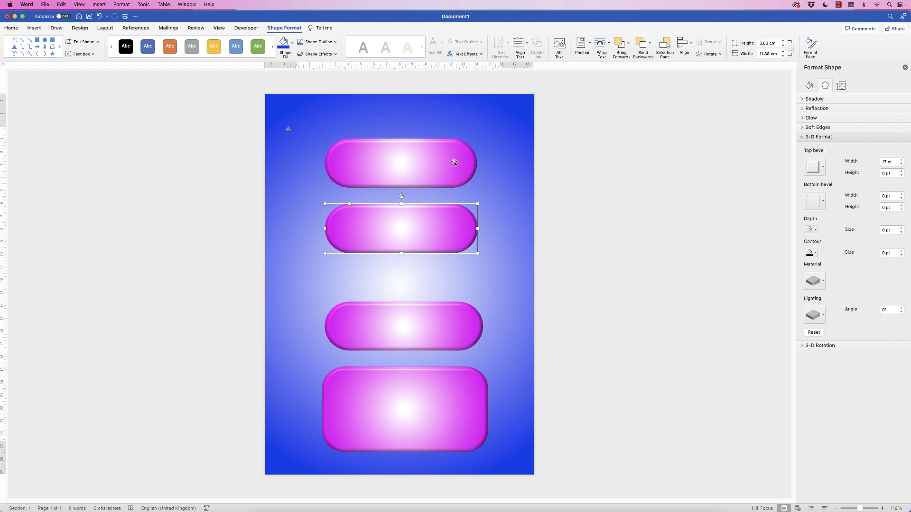
drag(454, 172, 457, 173)
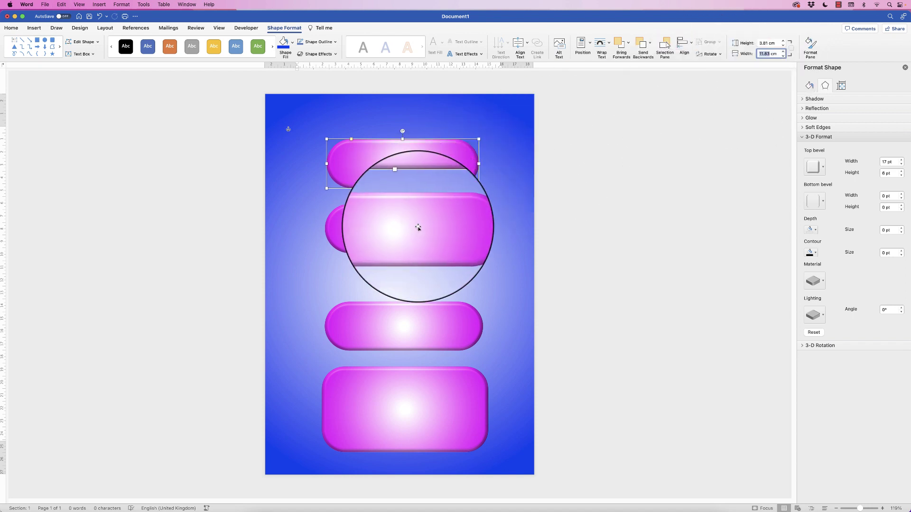
Set the width of the second and third pills to 11.83 cm to match the first pill
click(435, 229)
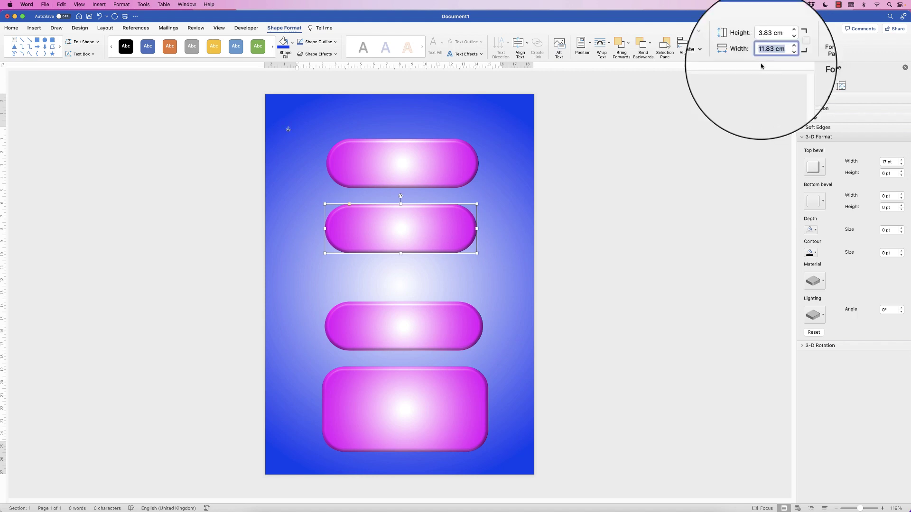
click(463, 321)
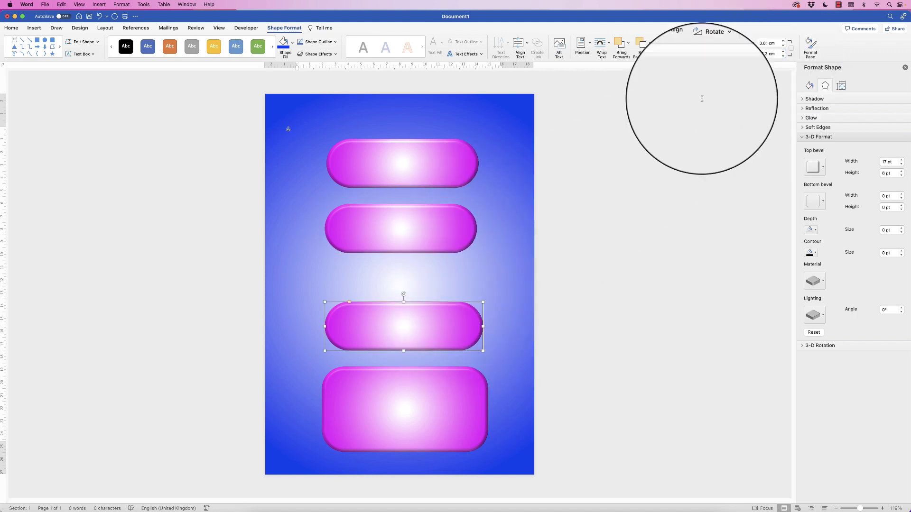
double_click(759, 54)
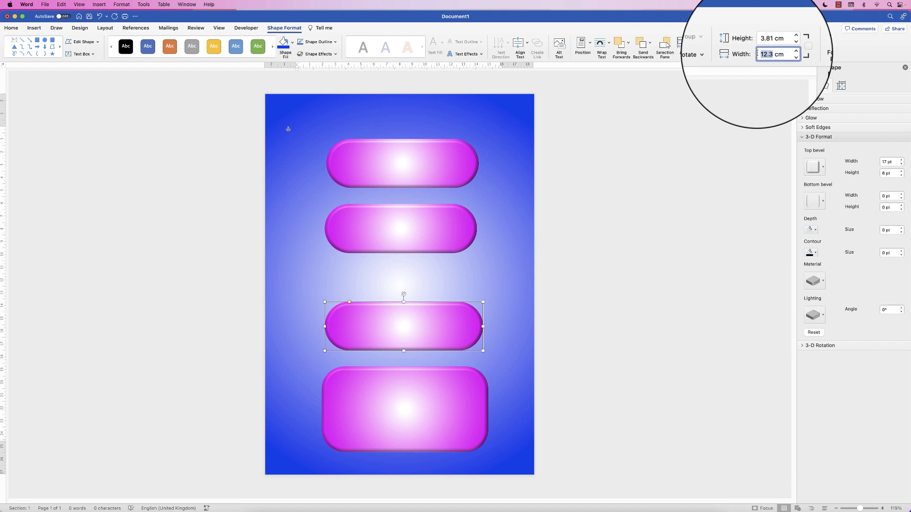
text(11.83)
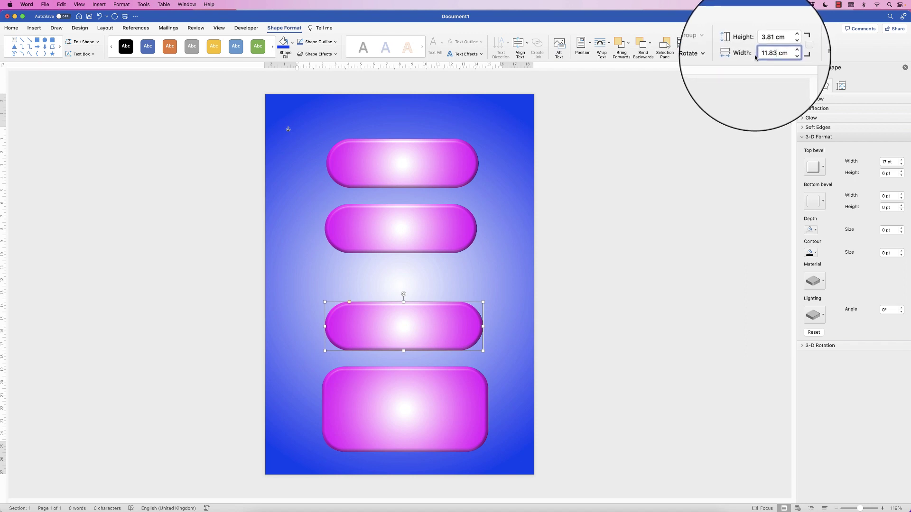
key(Return)
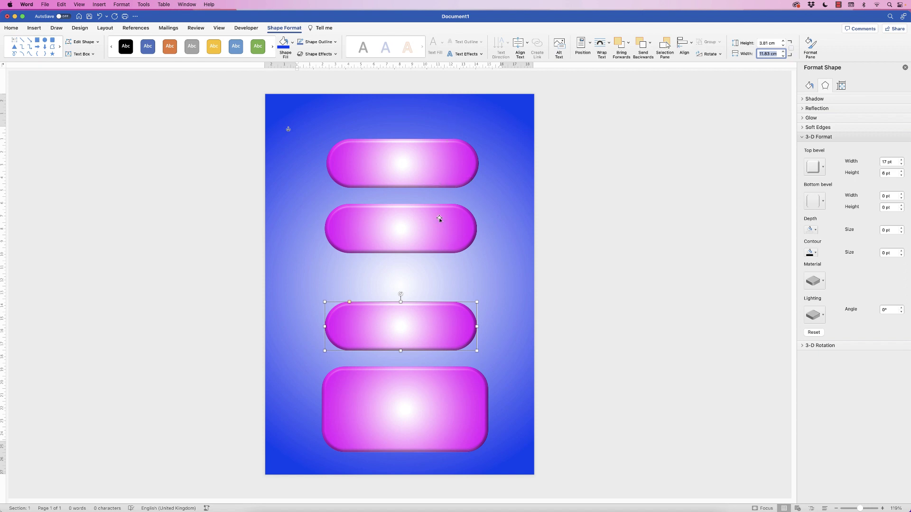
Change the outer gradient stop of the second pill to the recent violet colour
click(449, 226)
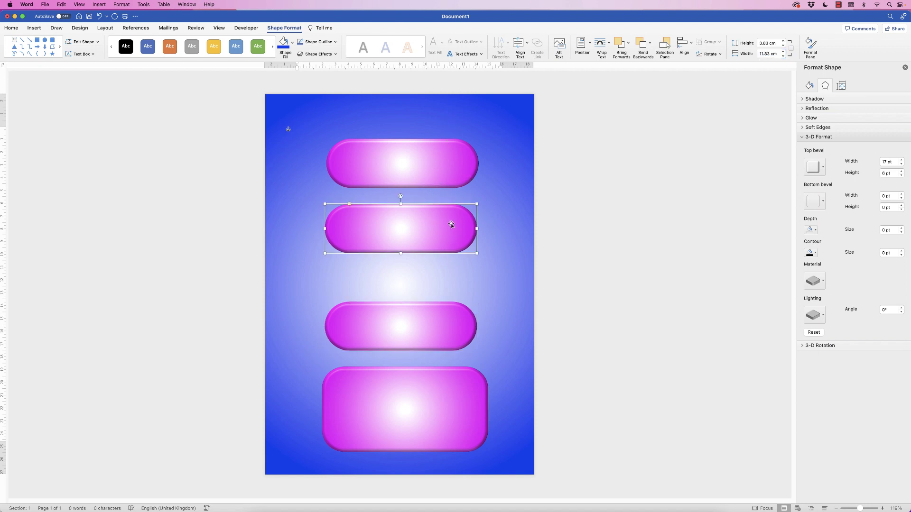
click(810, 86)
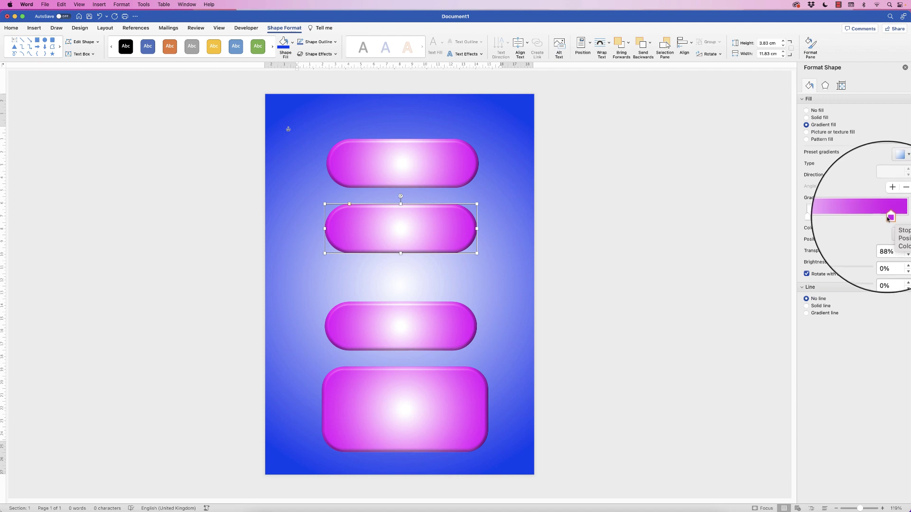
click(901, 231)
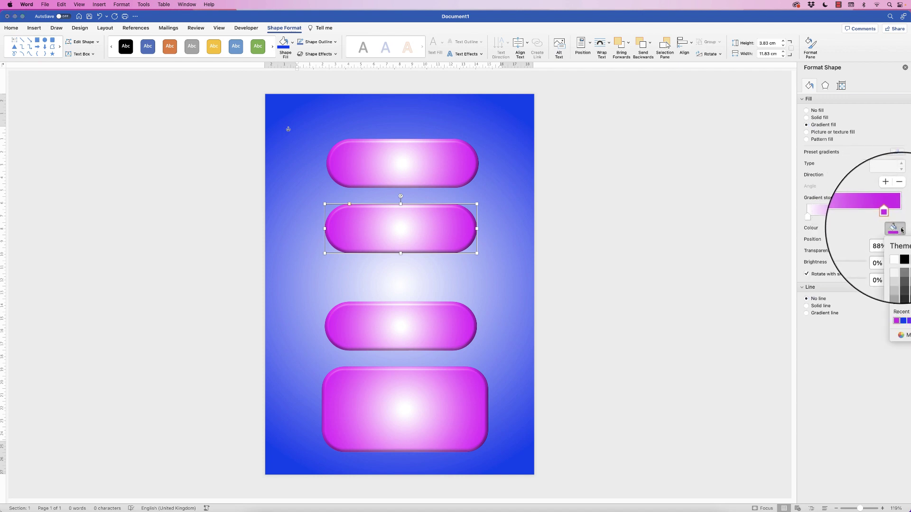
click(908, 321)
Recolour the outer gradient stops dark blue on the third pill, violet on the large panel and purple on the second pill
click(470, 315)
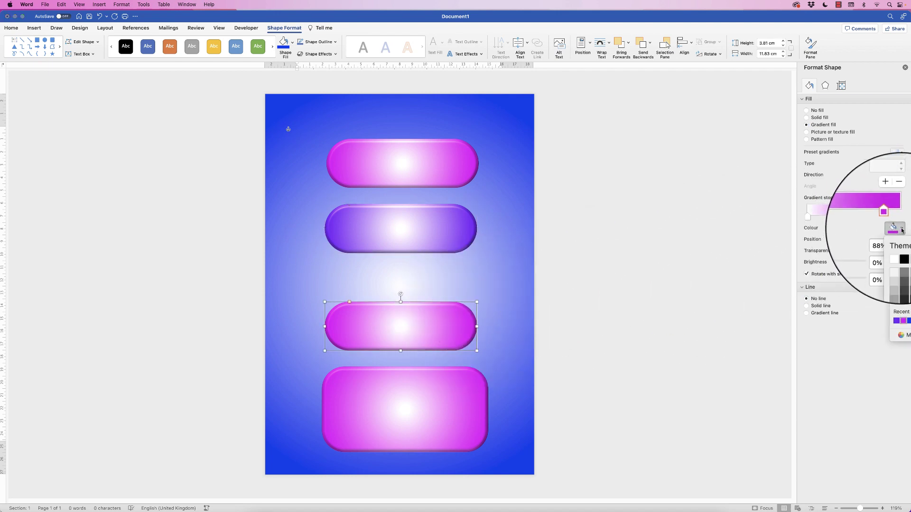
click(908, 320)
click(472, 378)
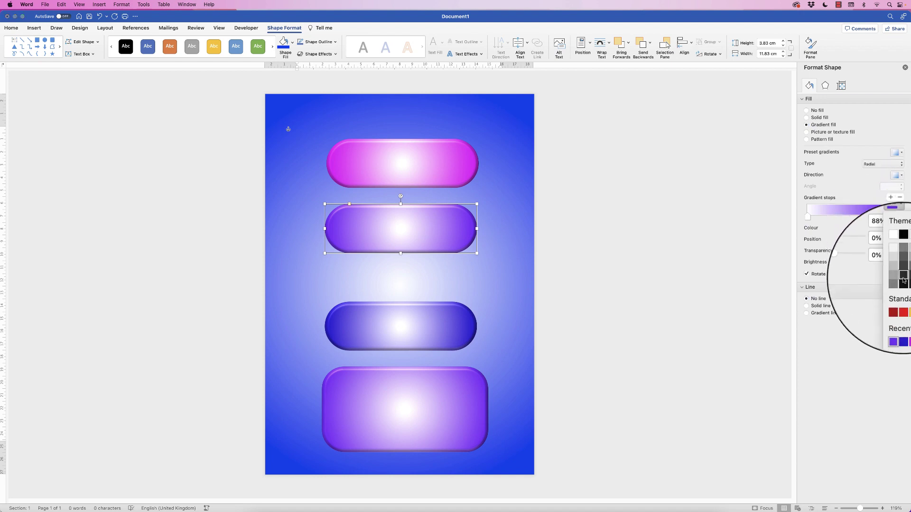
click(905, 320)
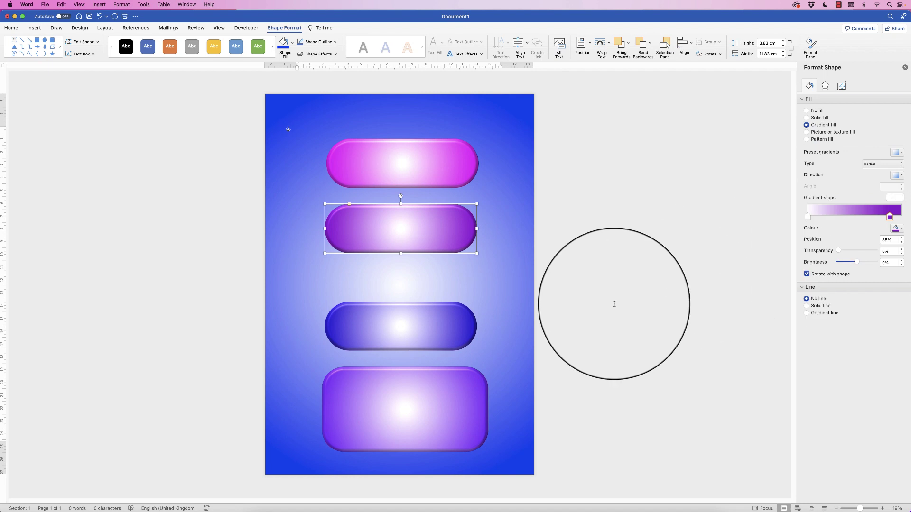
Set the transparency of the large panel's white centre gradient stop to about 61%
click(406, 429)
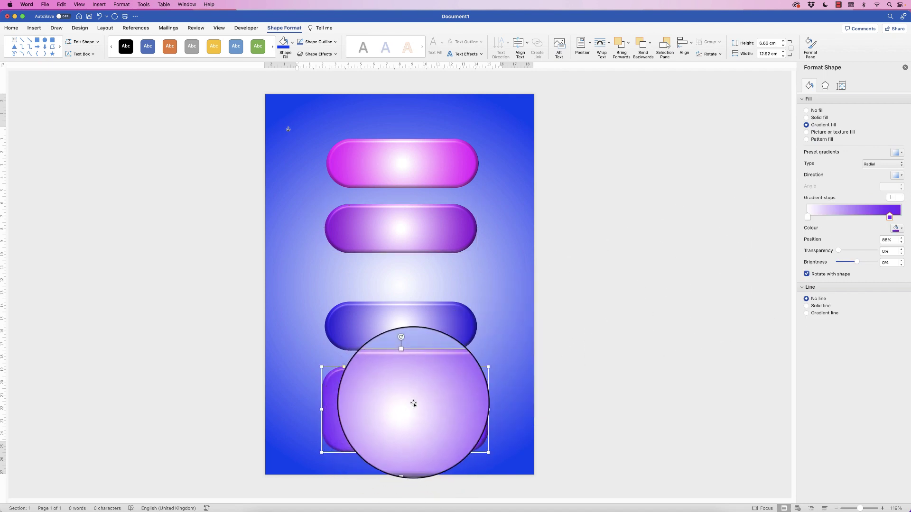
click(807, 217)
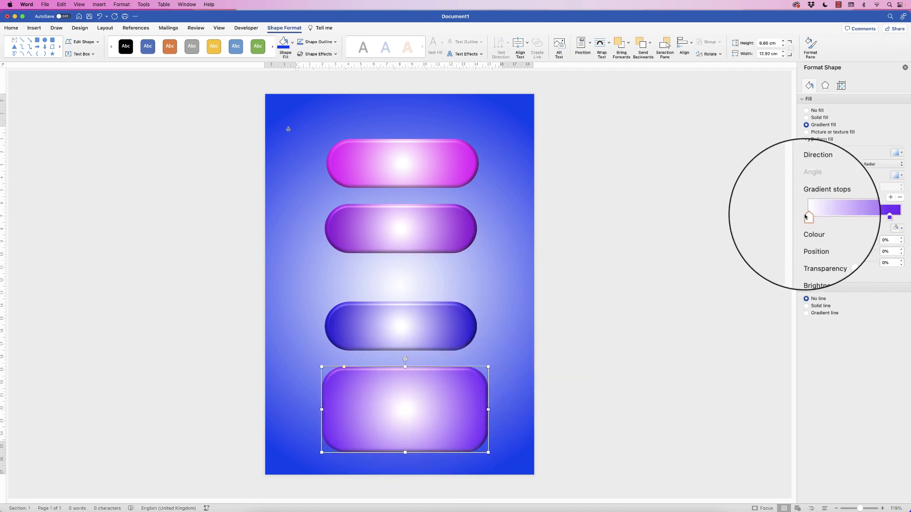
drag(839, 252, 863, 251)
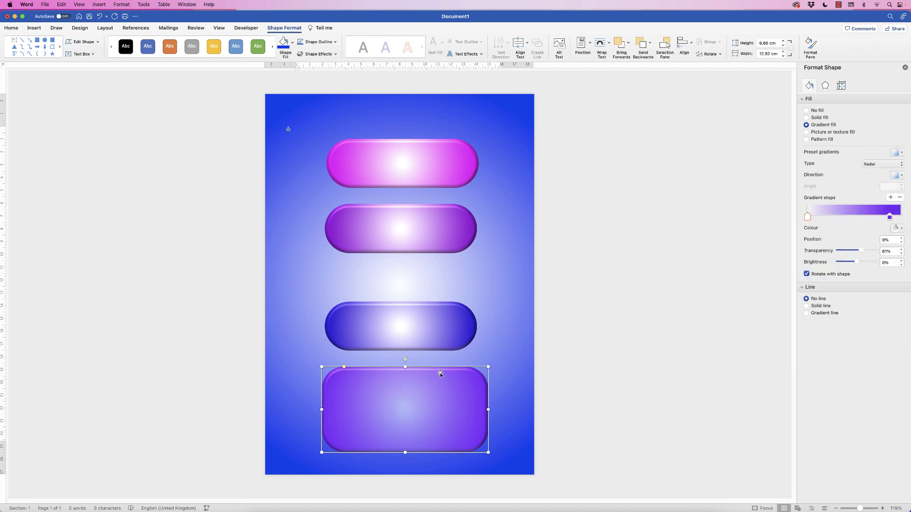
Select all four rounded shapes and align them horizontally to each other's centre
shift+click(452, 321)
shift+click(452, 241)
shift+click(457, 181)
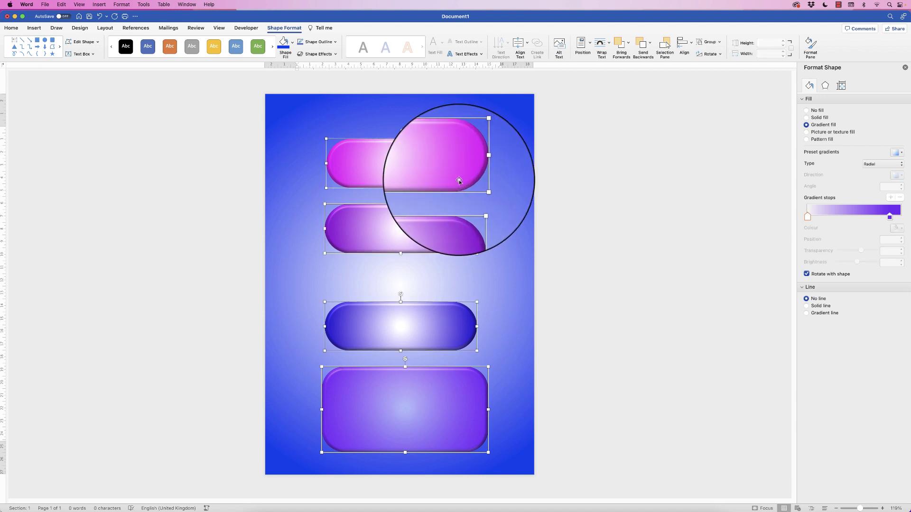
click(684, 44)
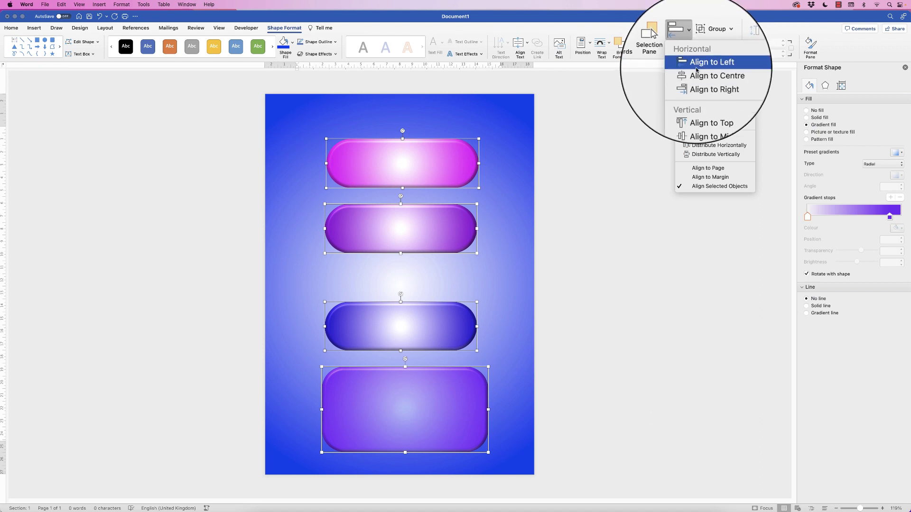
click(696, 77)
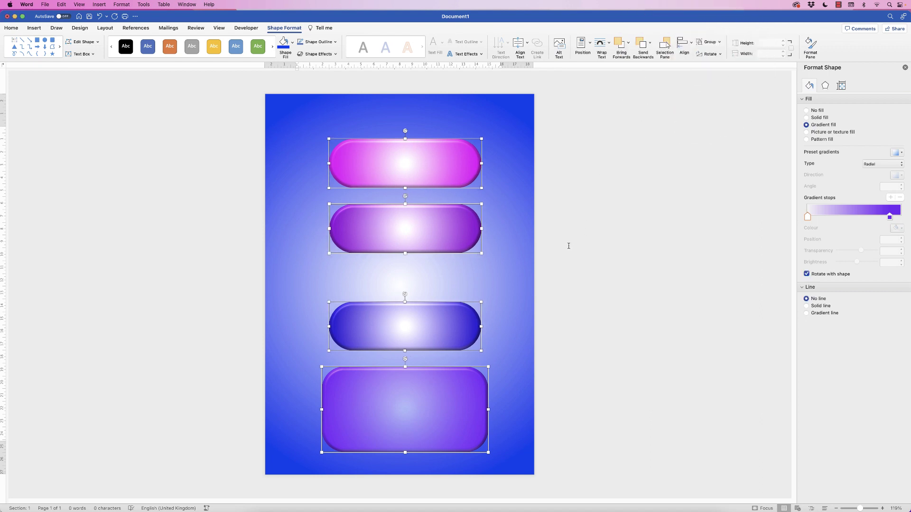
click(563, 296)
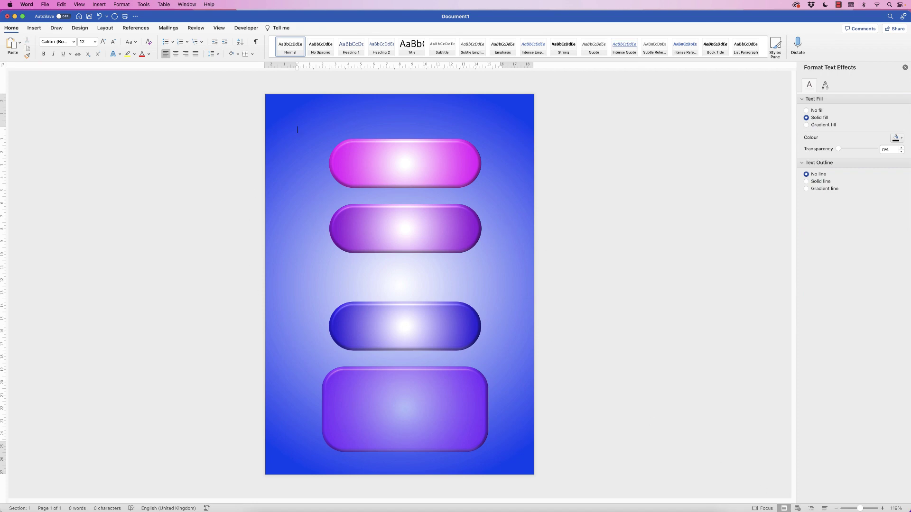
Switch to the SVG Silh website in Safari and search its images for "paint"
key(super+Tab)
drag(803, 68, 683, 12)
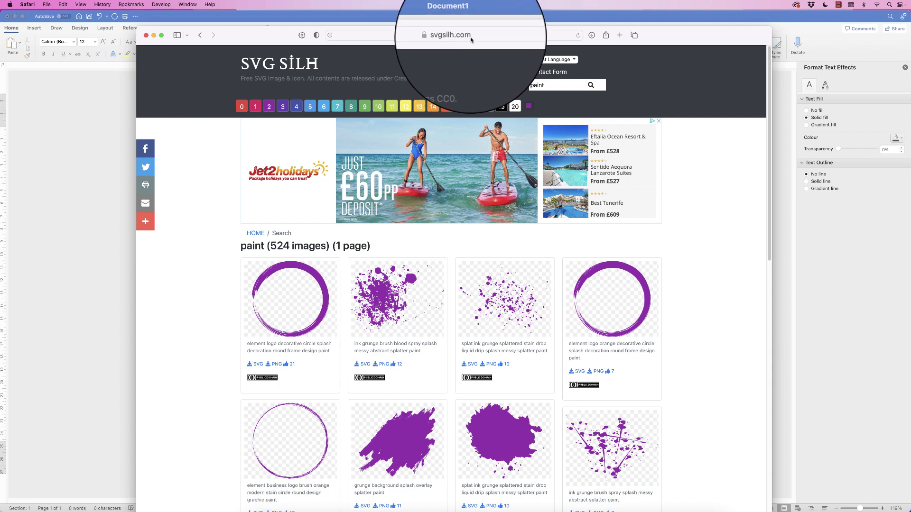
double_click(544, 86)
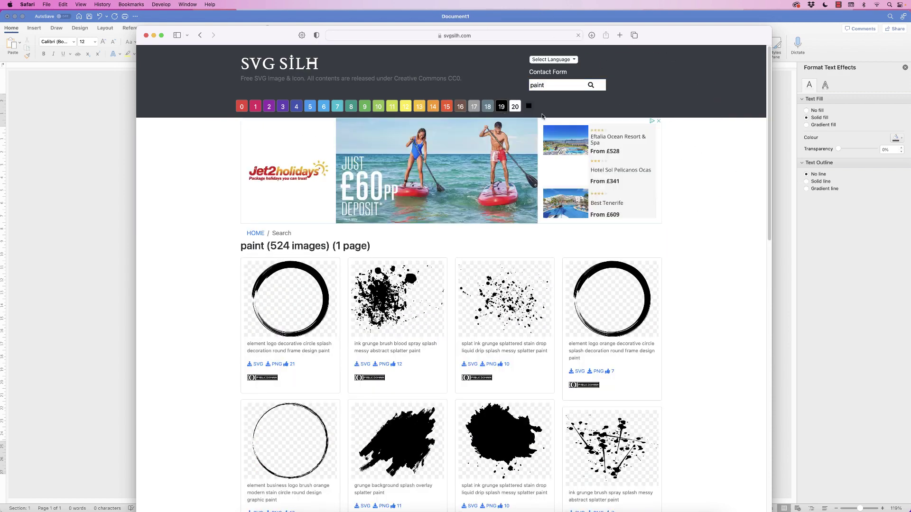
Browse the paint silhouettes and recolour them purple using colour swatch 2
scroll(758, 235, down, 5)
scroll(758, 235, down, 8)
scroll(749, 362, down, 3)
scroll(744, 394, up, 12)
scroll(758, 165, up, 2)
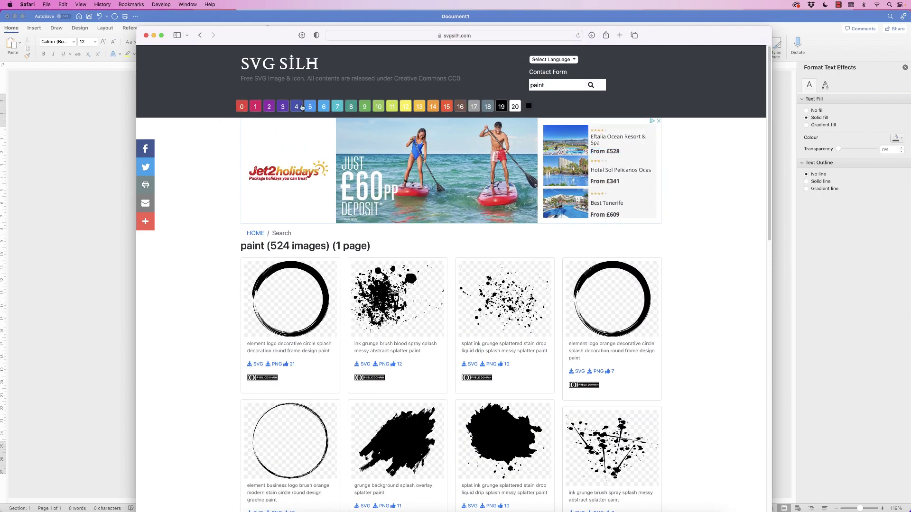
click(269, 108)
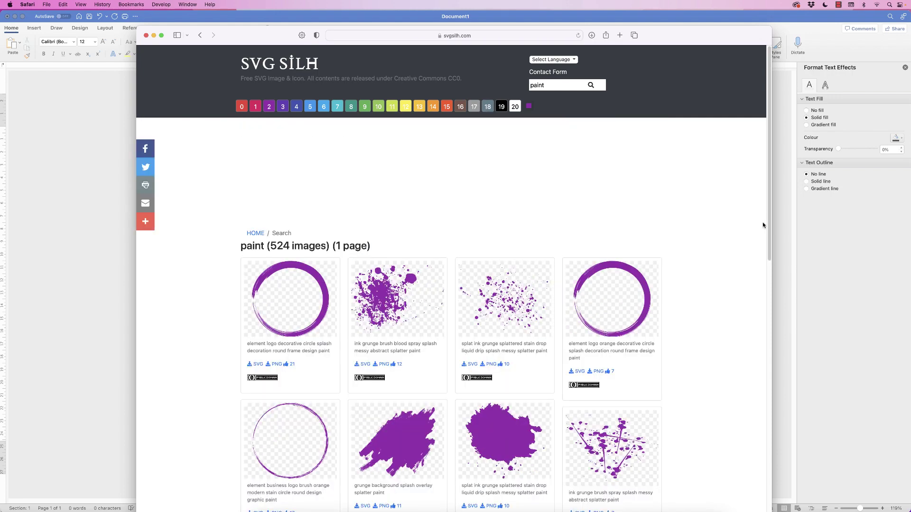
Open the "drip creative artistic messy" splatter from the purple paint results and view its SVG and PNG download options
drag(770, 229, 747, 349)
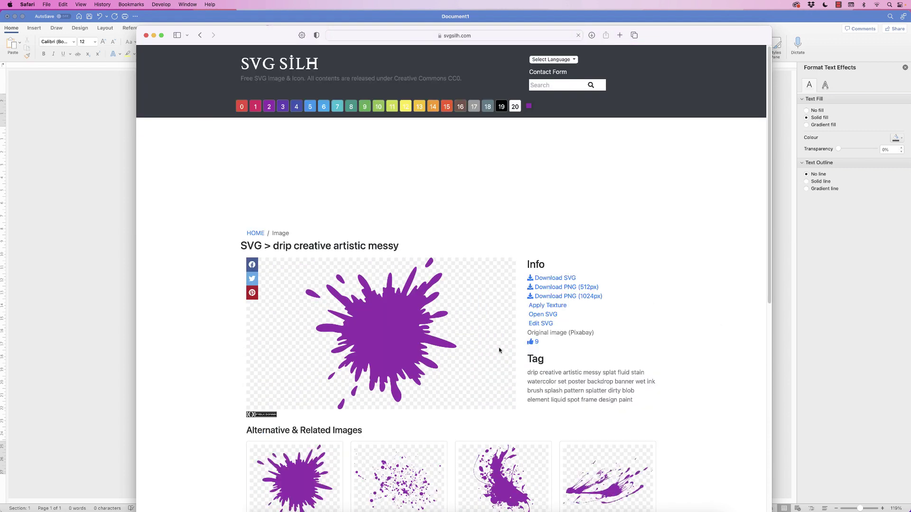
click(558, 280)
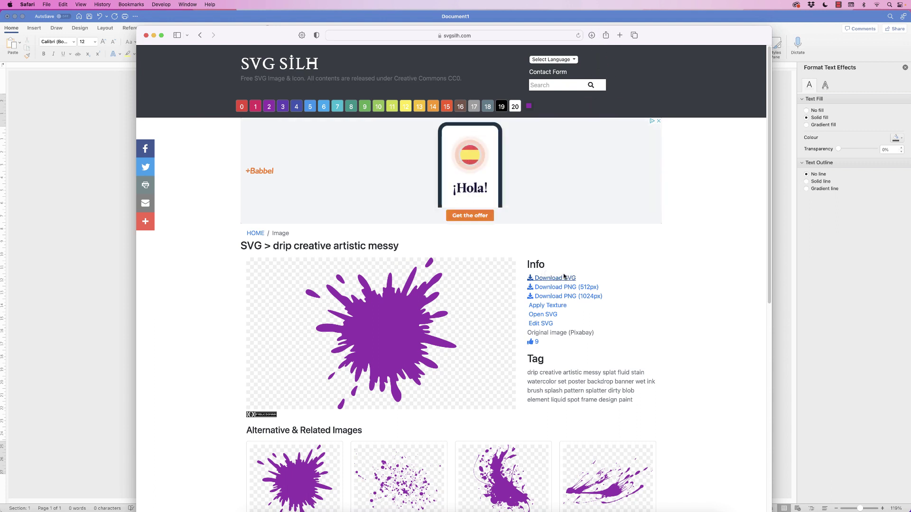
Switch back to the Word document and insert the splatter picture 303244-9c27b0.png from the You Tube Demo folder
click(108, 134)
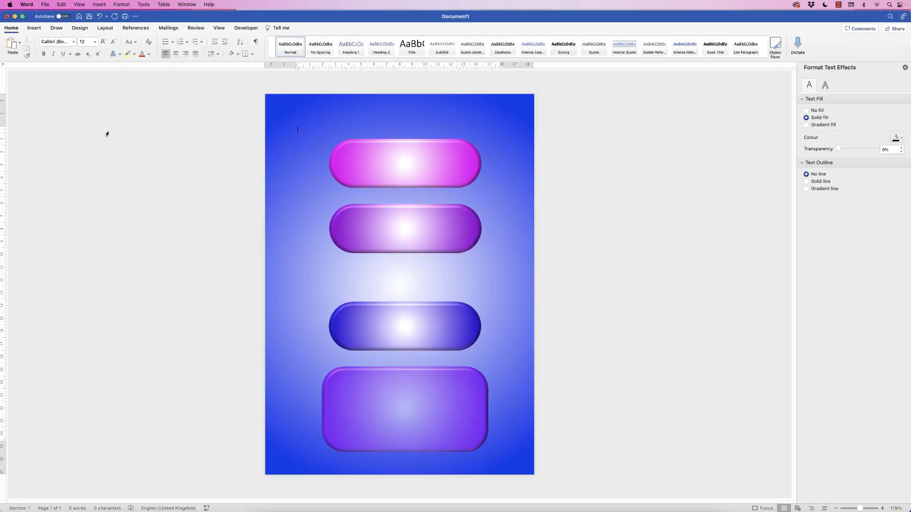
click(34, 28)
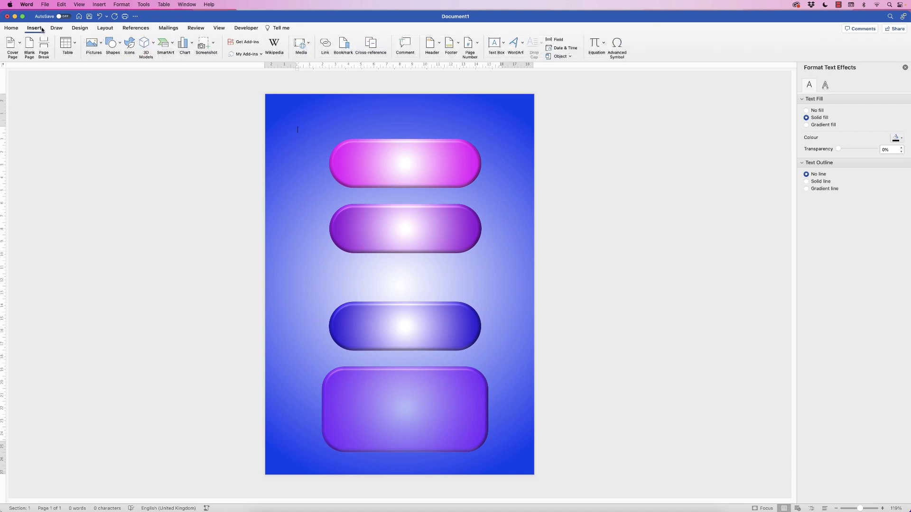
click(101, 44)
click(138, 65)
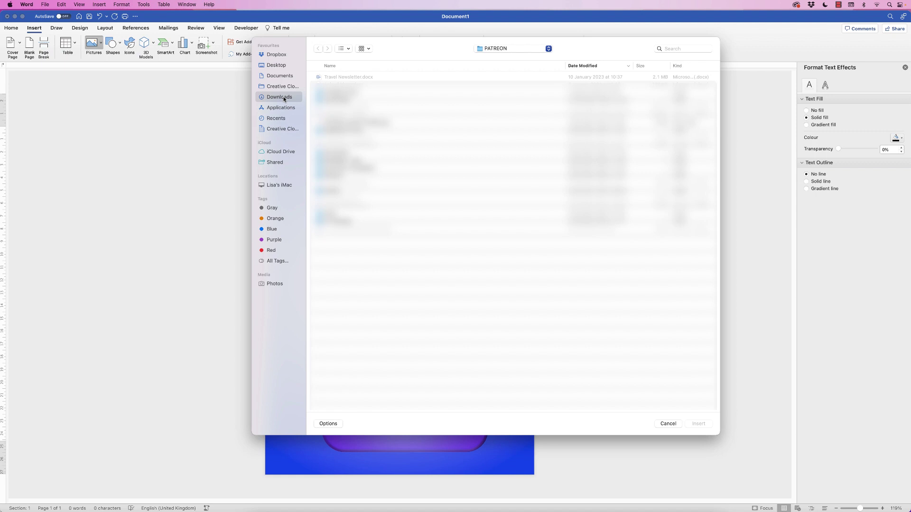
click(283, 98)
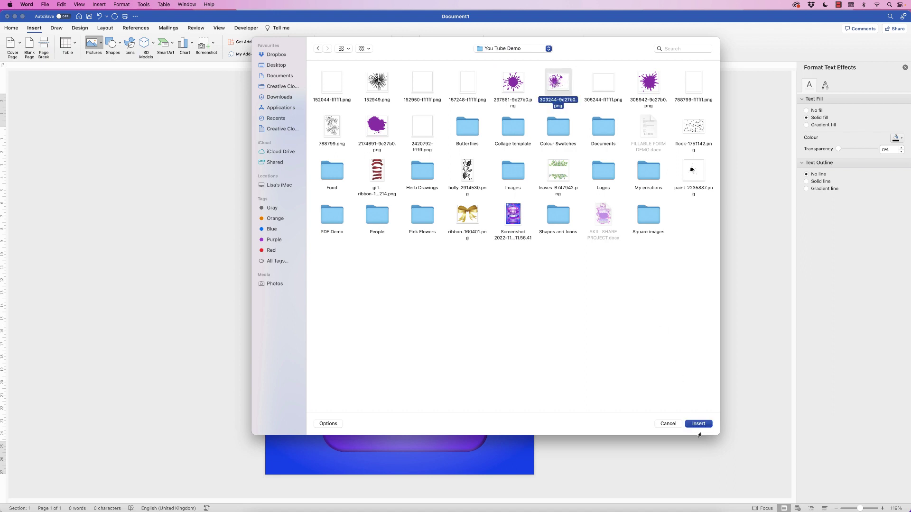
click(699, 424)
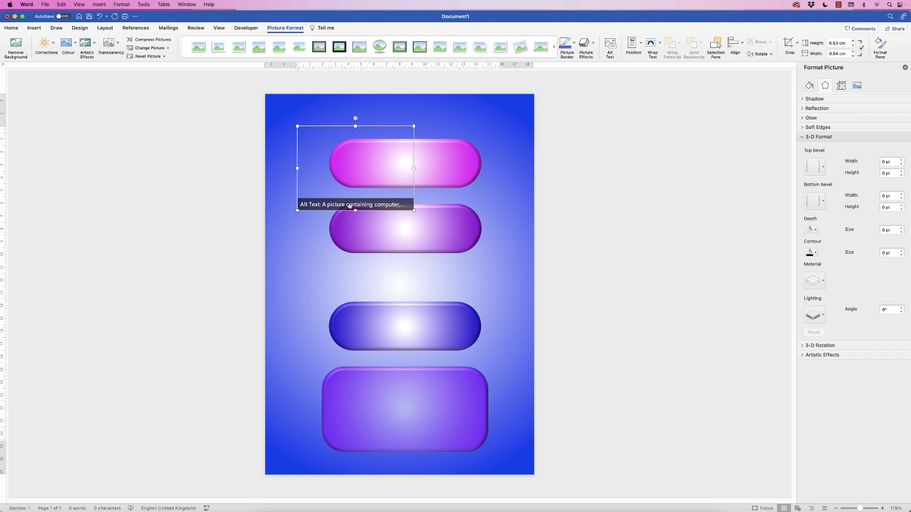
Temporarily shift the blue background aside to reach the splatter picture and set the picture's text wrapping to In Front of Text
click(360, 130)
drag(340, 125, 421, 136)
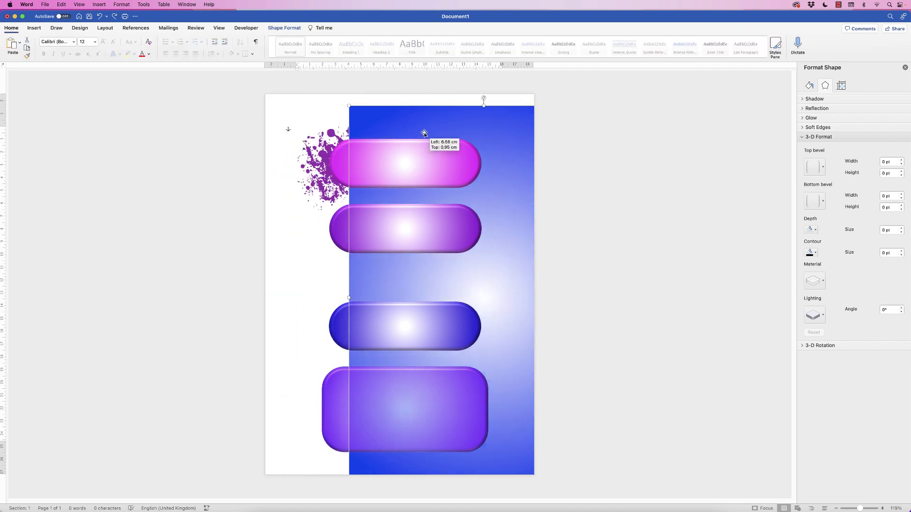
click(306, 161)
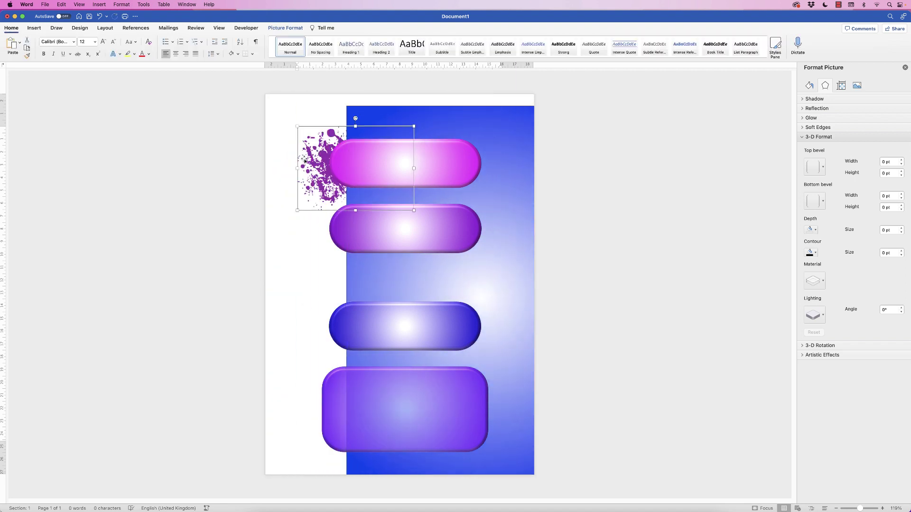
click(285, 28)
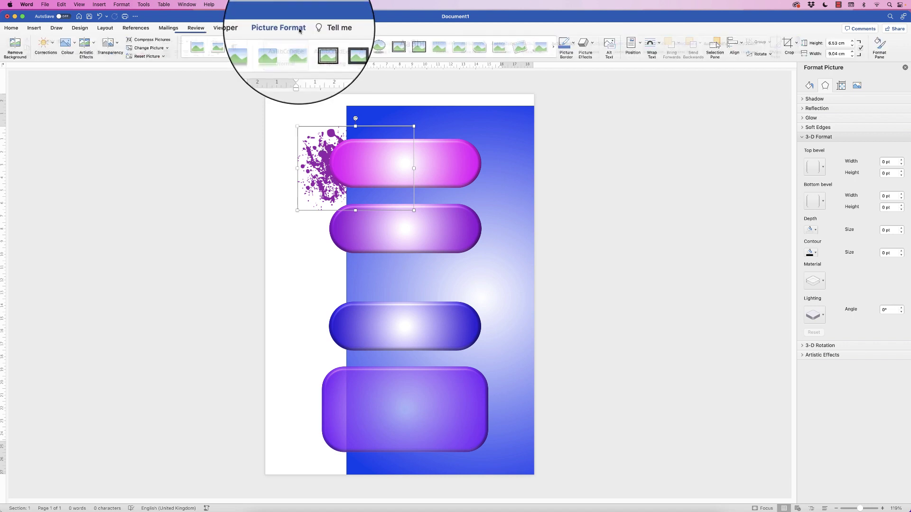
click(659, 44)
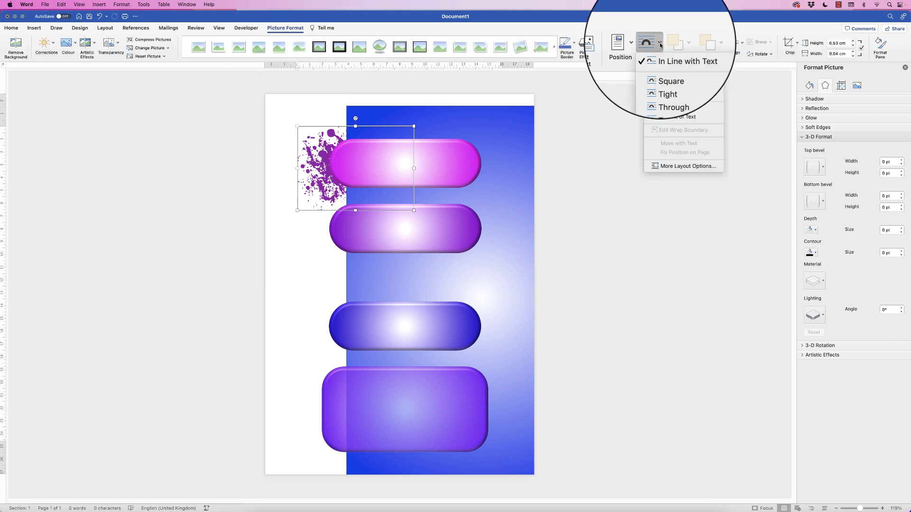
click(677, 116)
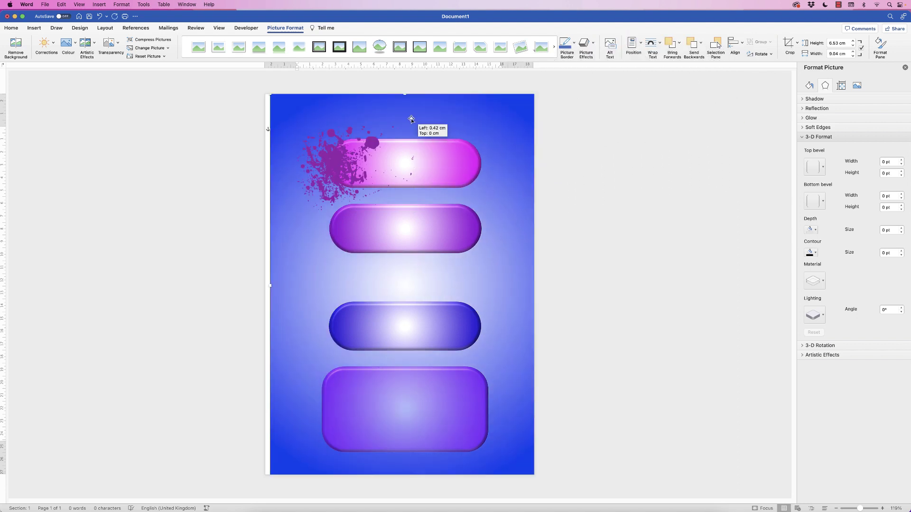
click(383, 138)
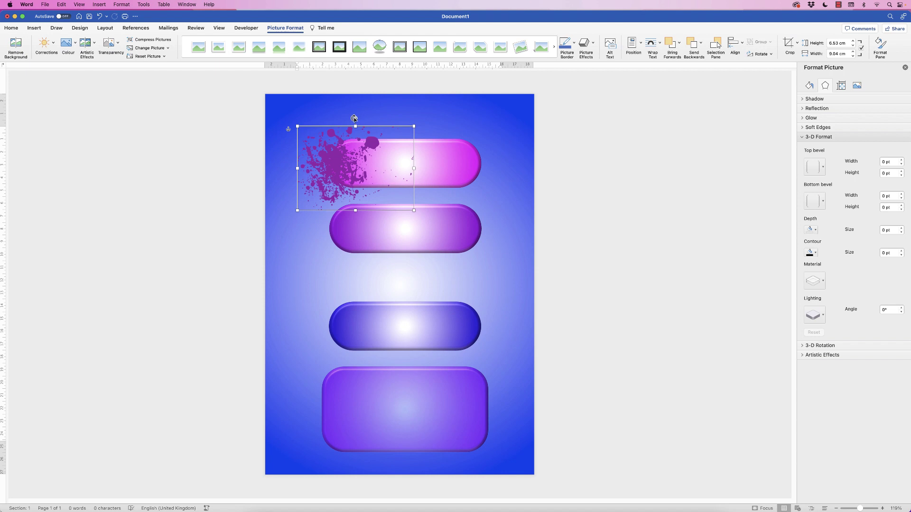
Rotate the splatter 90°, enlarge it to about 33.24 cm high by 46 cm wide, and position it across the whole page
drag(355, 117, 405, 168)
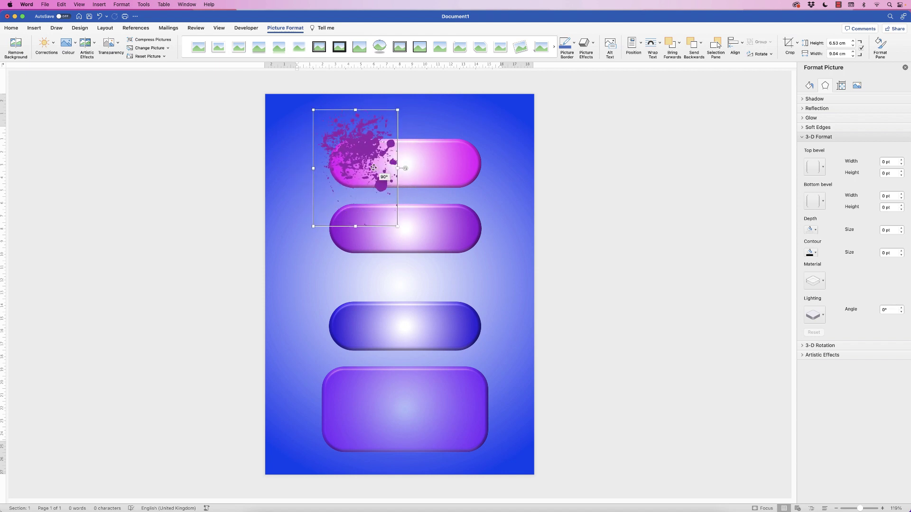
drag(314, 227, 142, 496)
drag(464, 111, 422, 285)
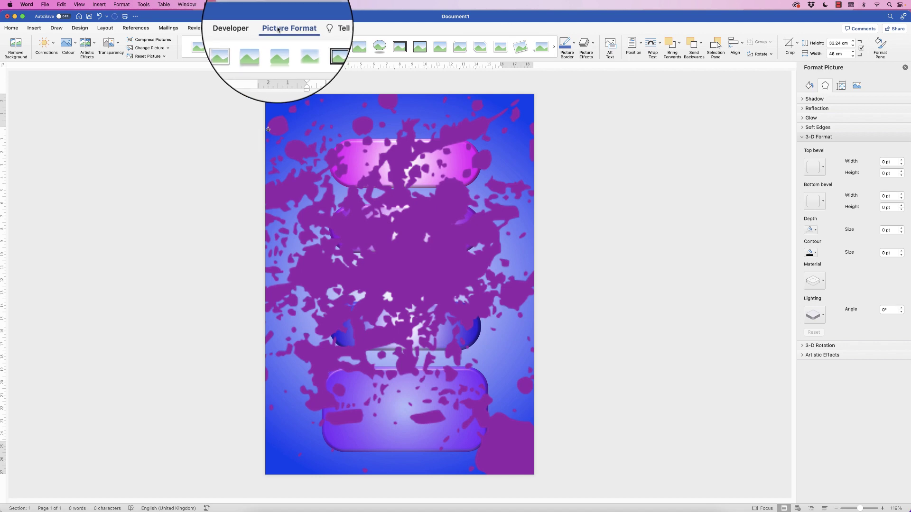
Give the splatter the warmest colour tone and a brightest-column brightness/contrast correction so it turns vivid pink
click(66, 44)
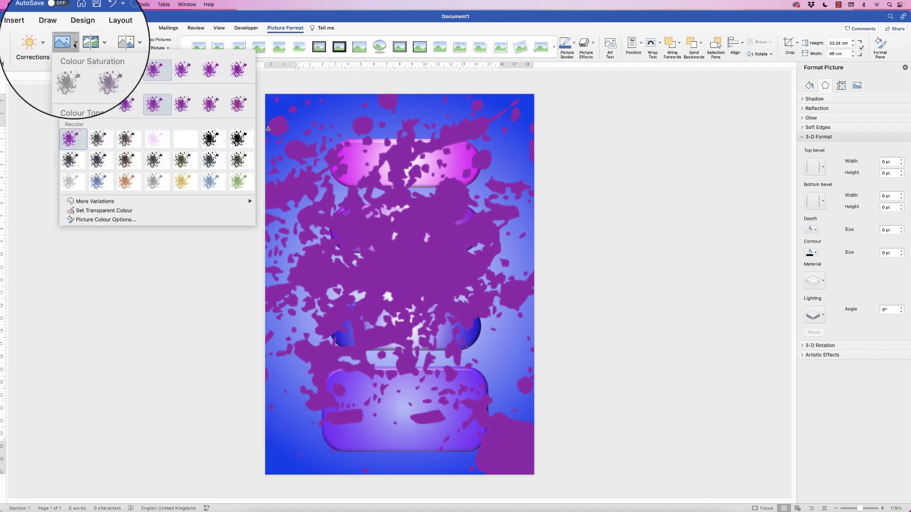
click(232, 105)
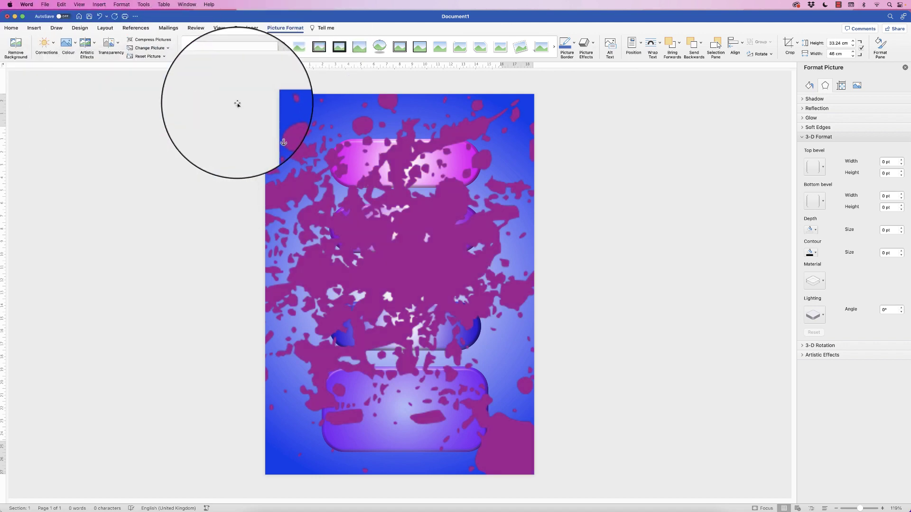
click(45, 44)
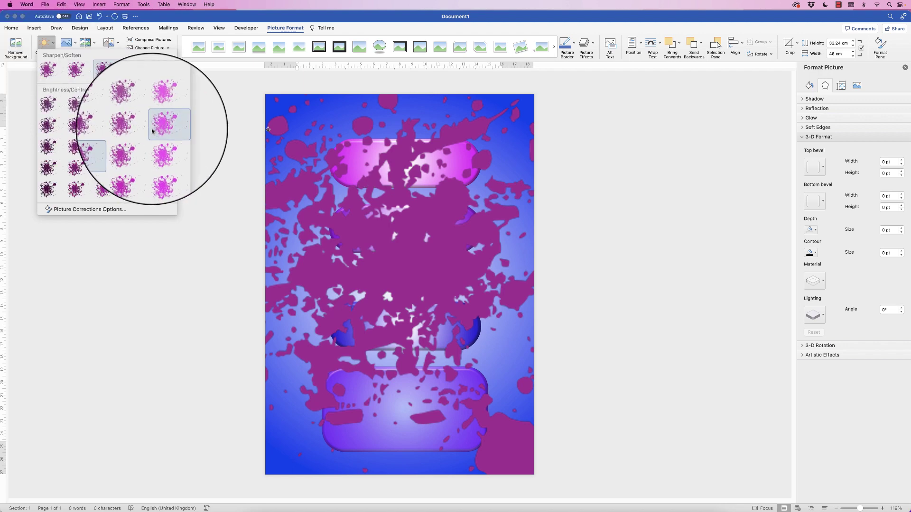
click(161, 150)
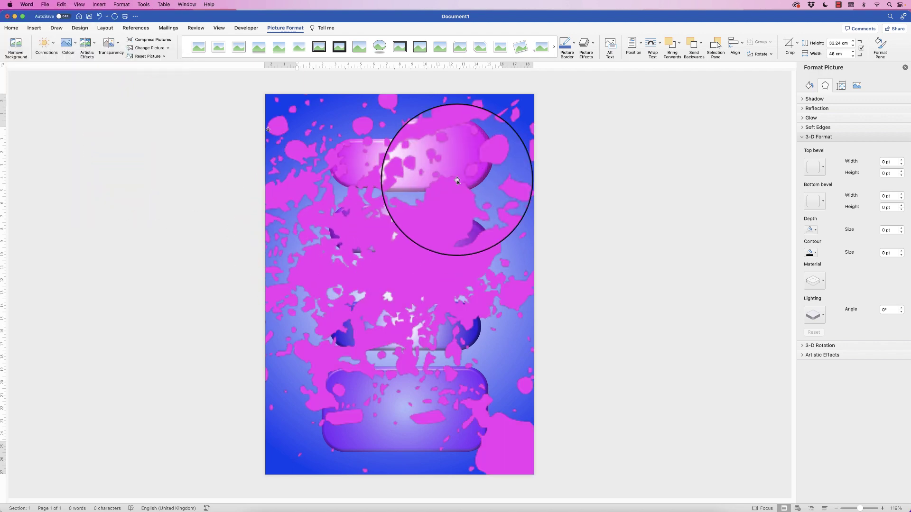
Apply the glossy plastic-wrap artistic effect to the splatter and set its smoothness to 2
click(802, 136)
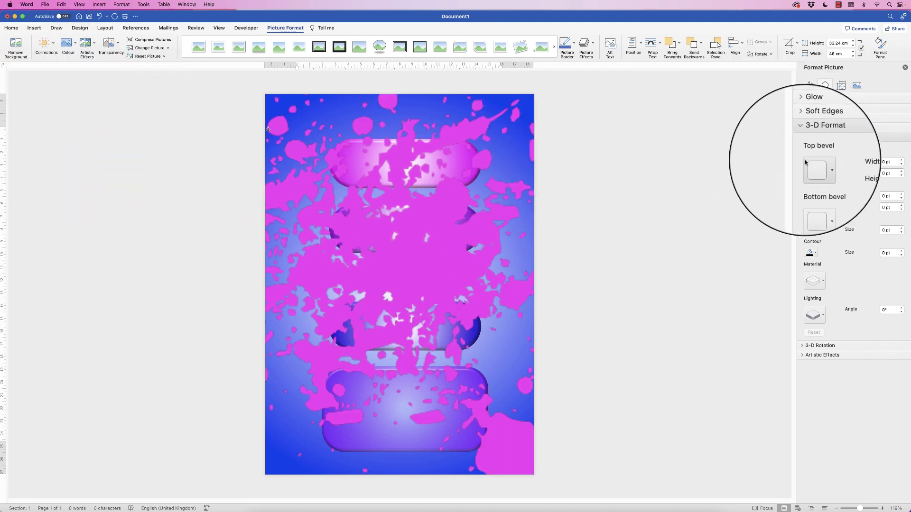
click(803, 156)
click(896, 181)
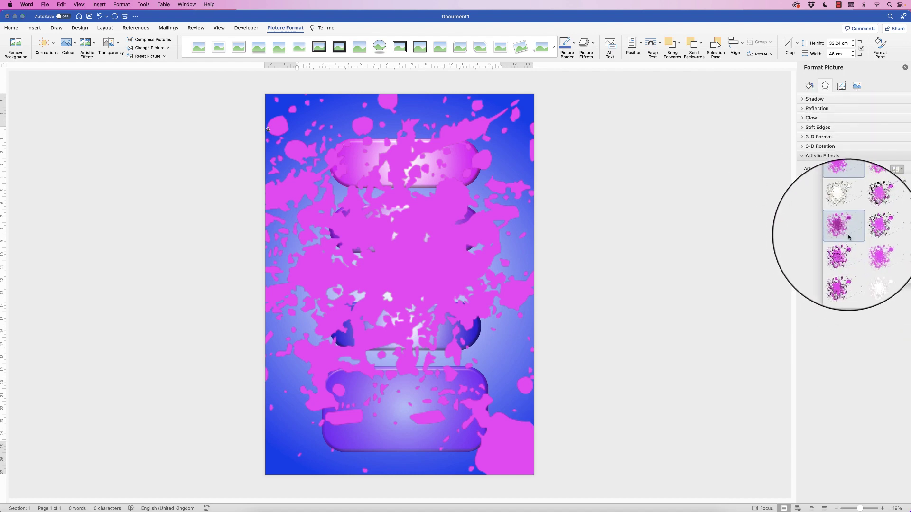
click(841, 251)
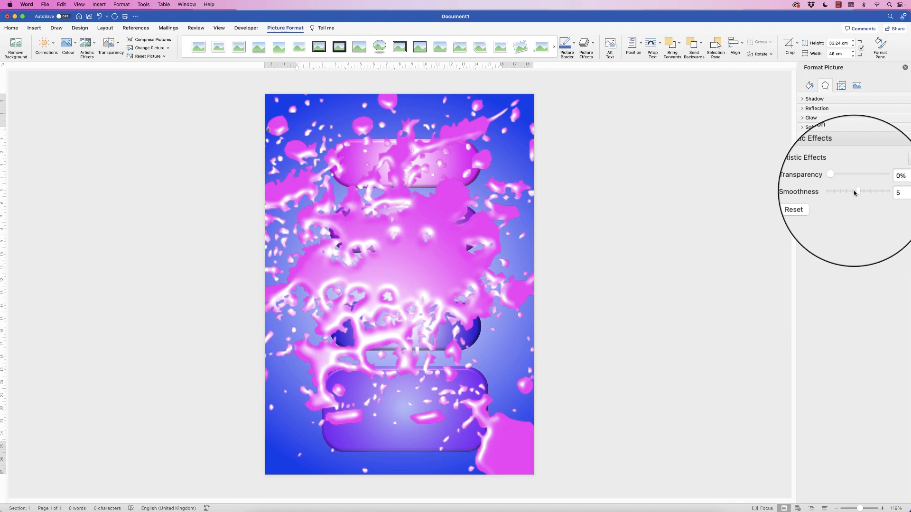
drag(853, 192, 844, 192)
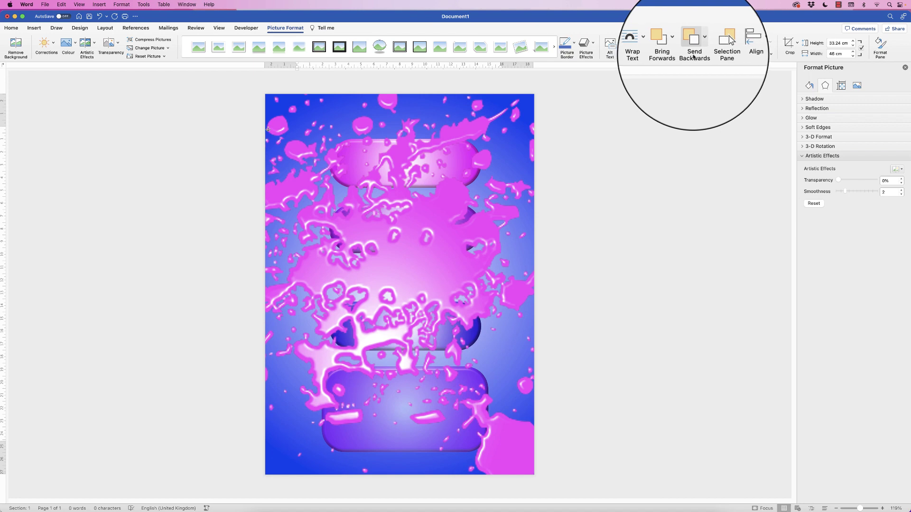
Send the pink splatter backwards until it sits behind all four rounded shapes, and shift it slightly lower on the page
click(694, 45)
click(694, 45)
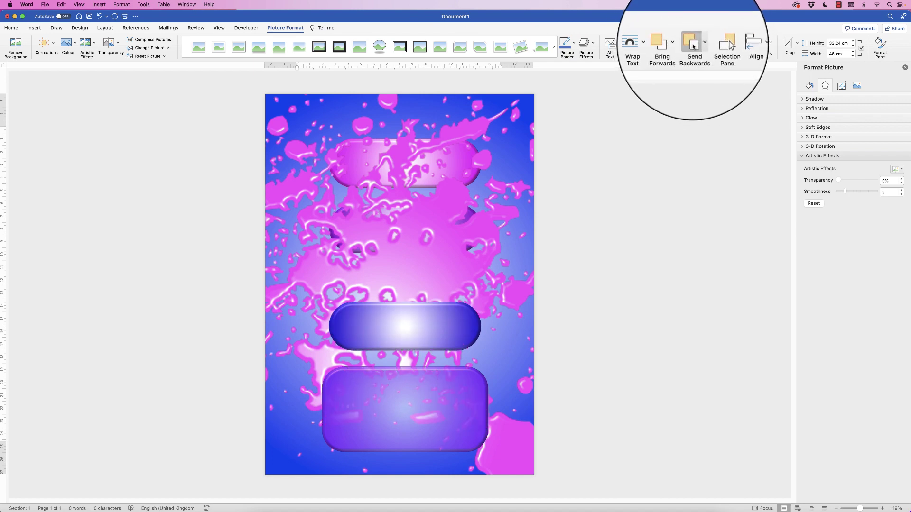
click(694, 45)
click(694, 46)
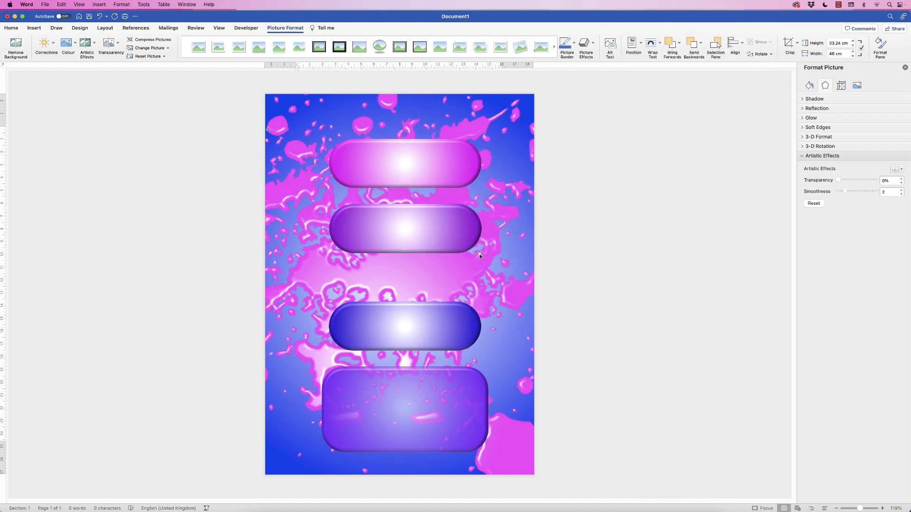
drag(505, 257, 469, 304)
click(545, 84)
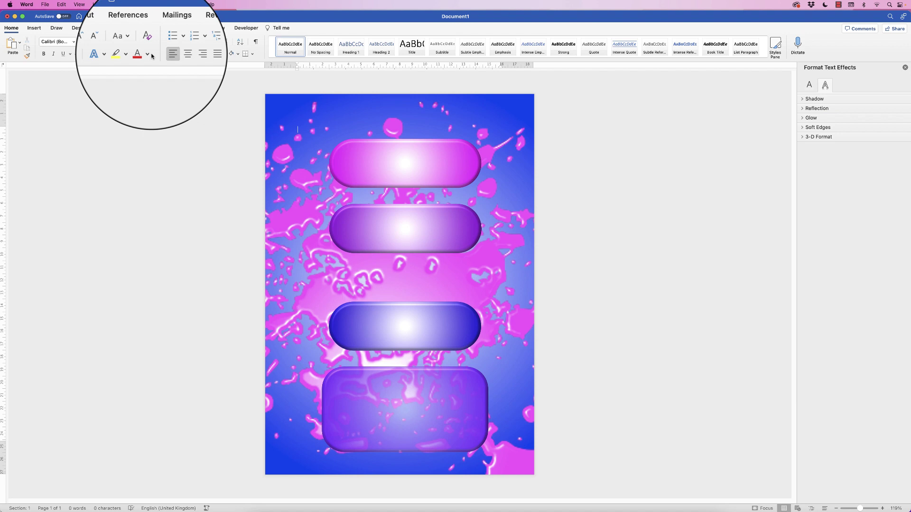
Insert the solid purple paint blot PNG from the You Tube Demo folder and set its text wrapping to In Front of Text
click(34, 29)
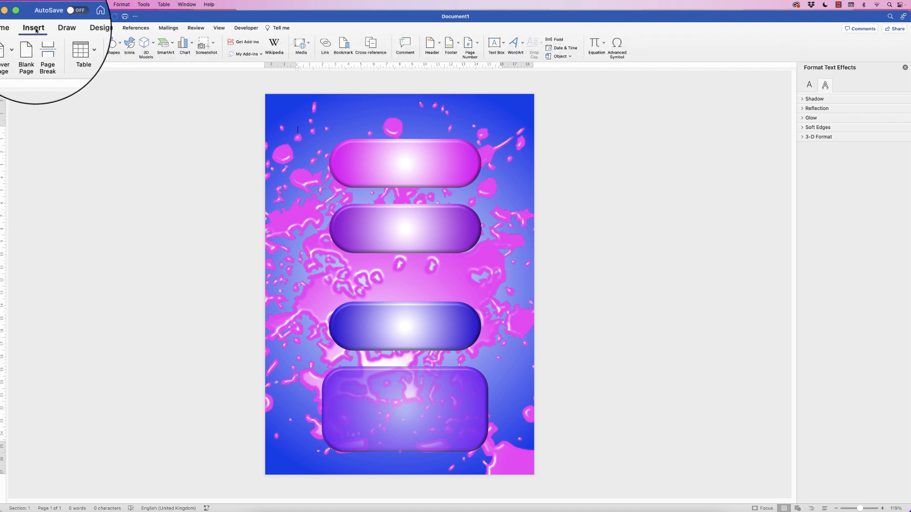
click(101, 45)
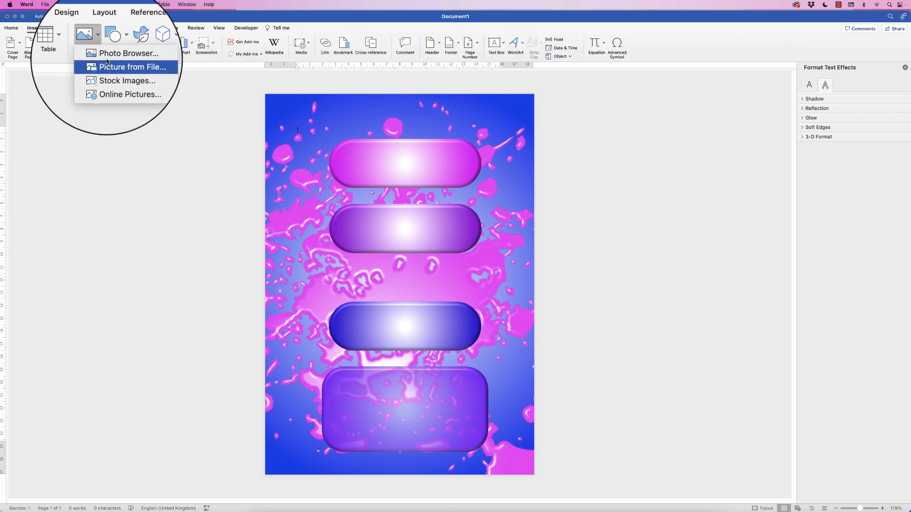
click(108, 62)
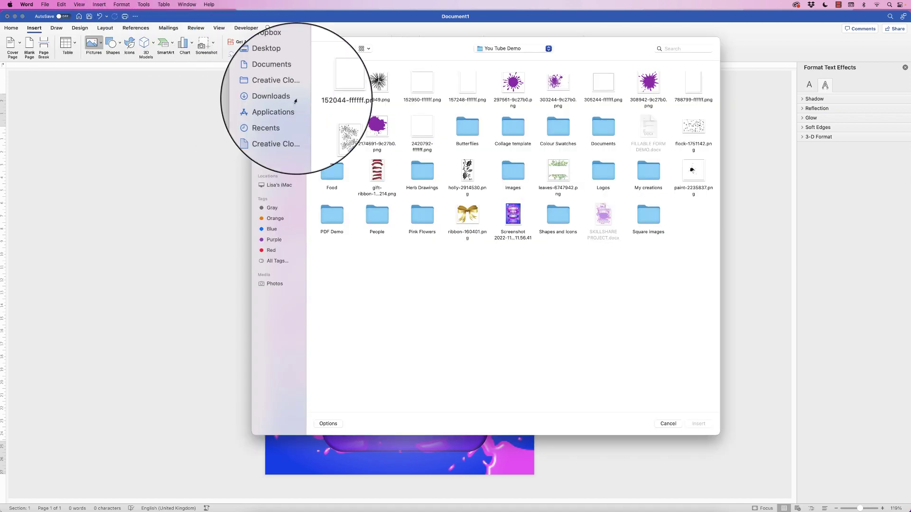
click(377, 127)
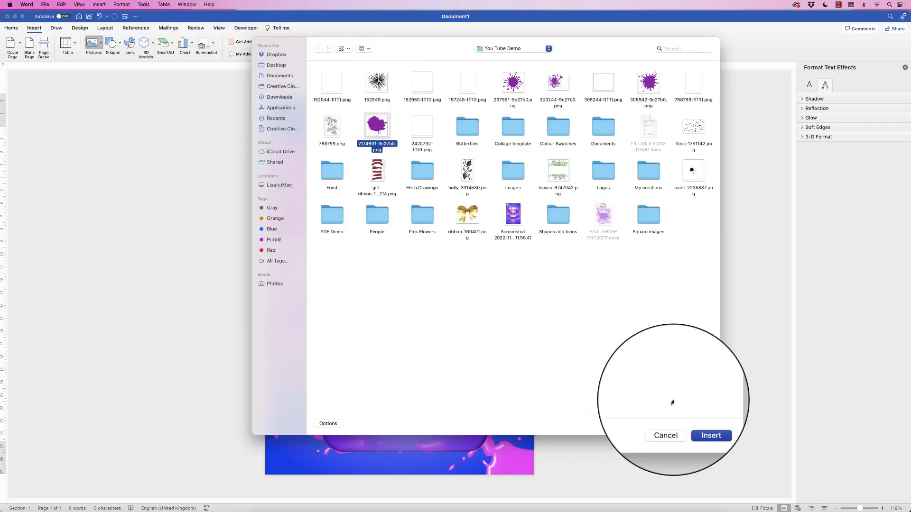
click(699, 422)
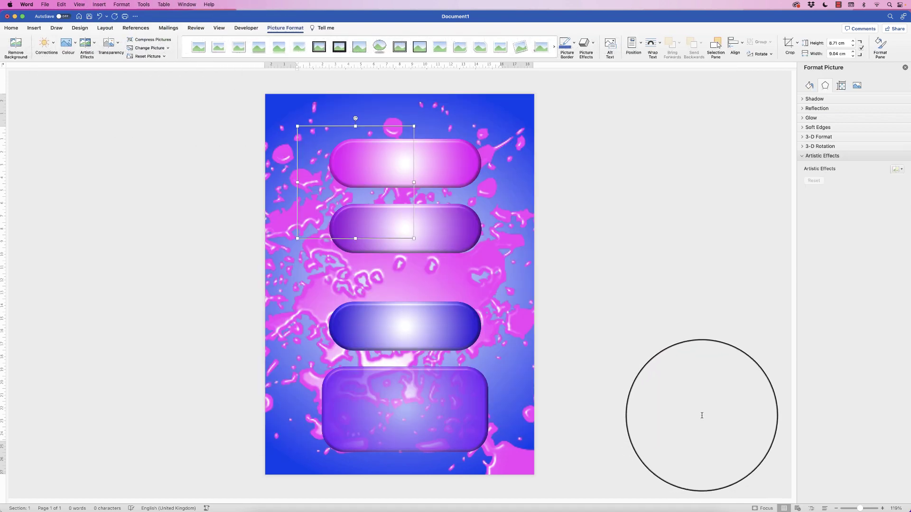
click(646, 48)
click(648, 124)
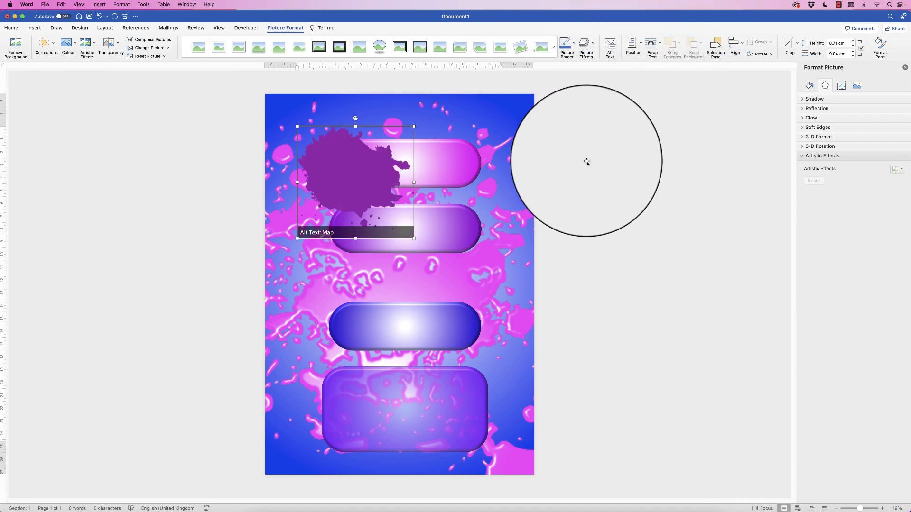
Rotate the purple blot clockwise, enlarge it to about 20.47 cm high by 21.21 cm wide, and place it over the middle of the page
drag(356, 117, 399, 171)
drag(424, 229, 532, 362)
drag(468, 257, 405, 299)
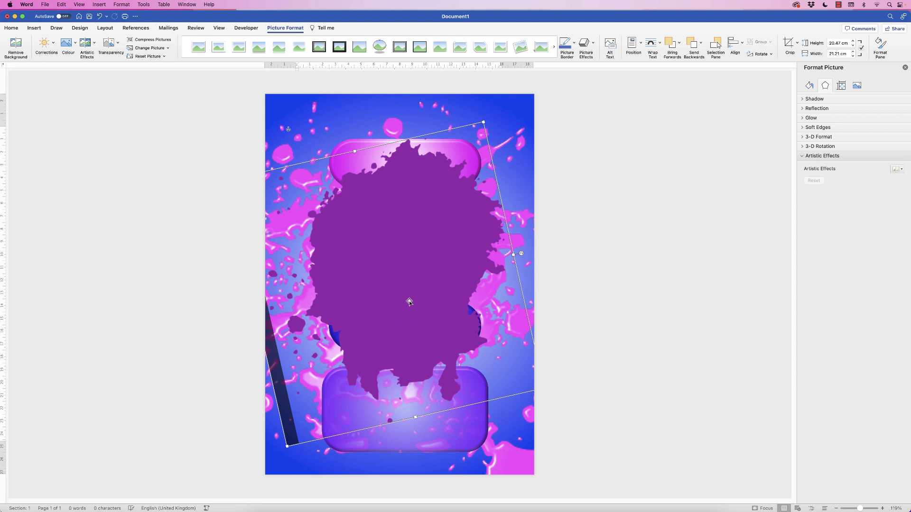
Apply the artistic effect that gives the purple blot ragged, textured edges, with 0% transparency and a scaling of 34
click(902, 170)
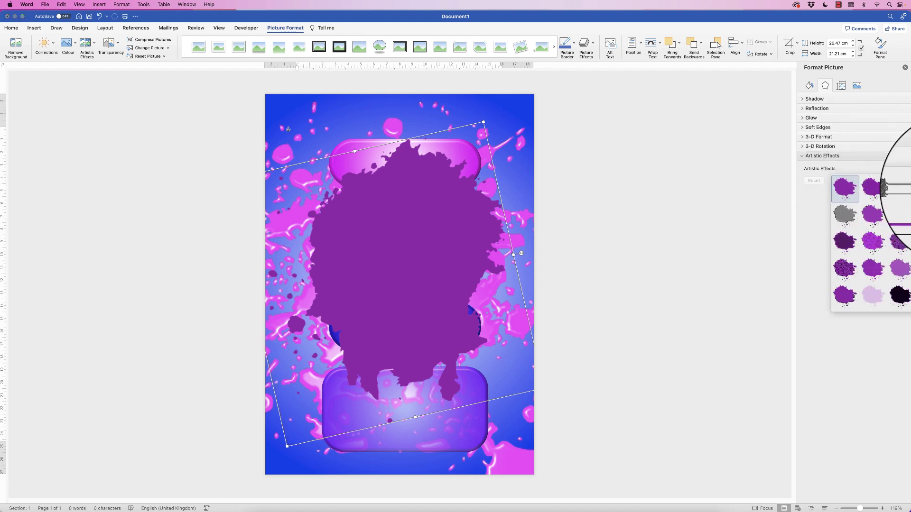
click(909, 188)
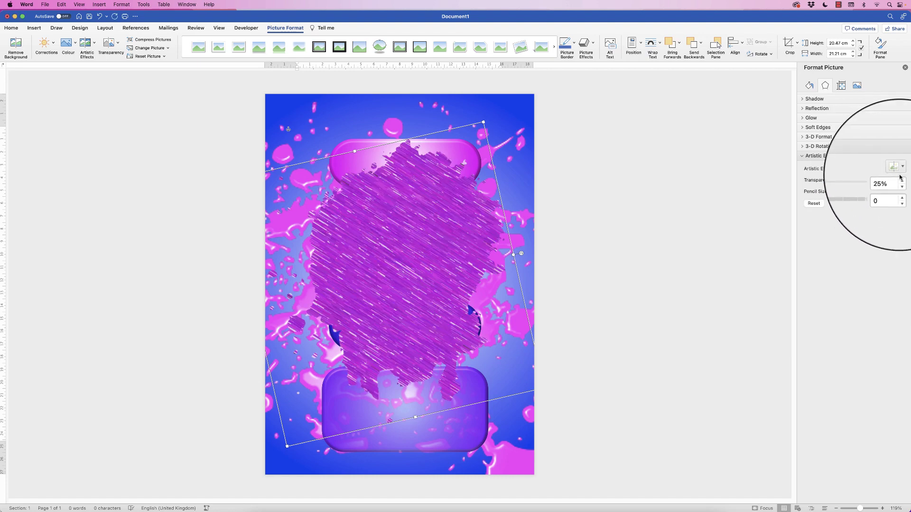
click(896, 169)
click(907, 268)
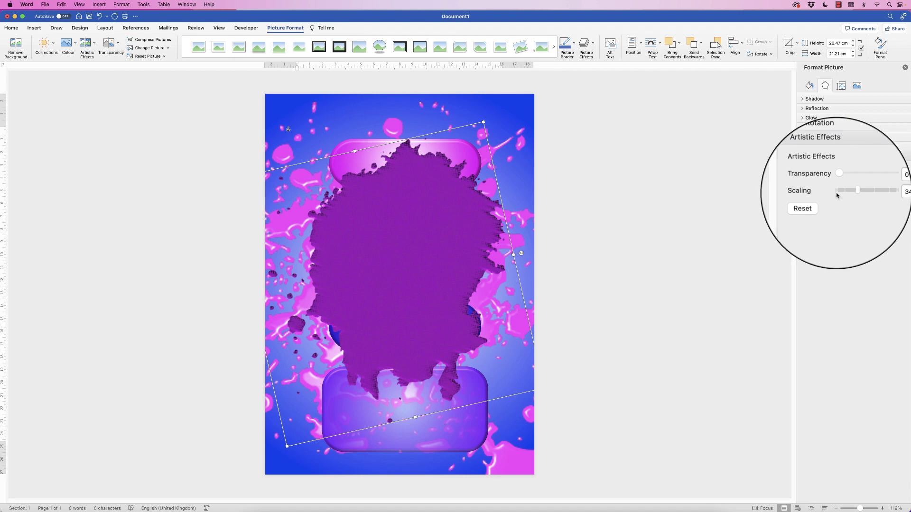
Narrow the document window so the full artistic effects gallery fits on screen, and show the available effects
drag(910, 193, 852, 191)
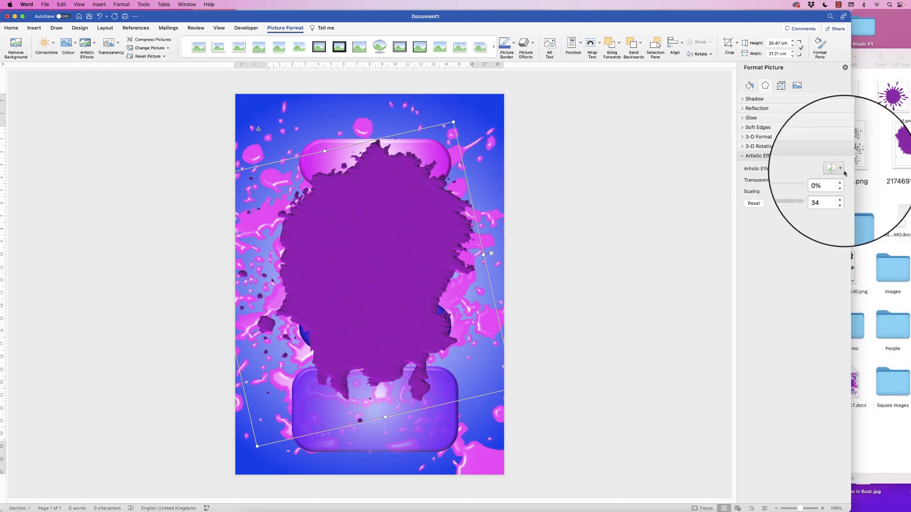
click(841, 169)
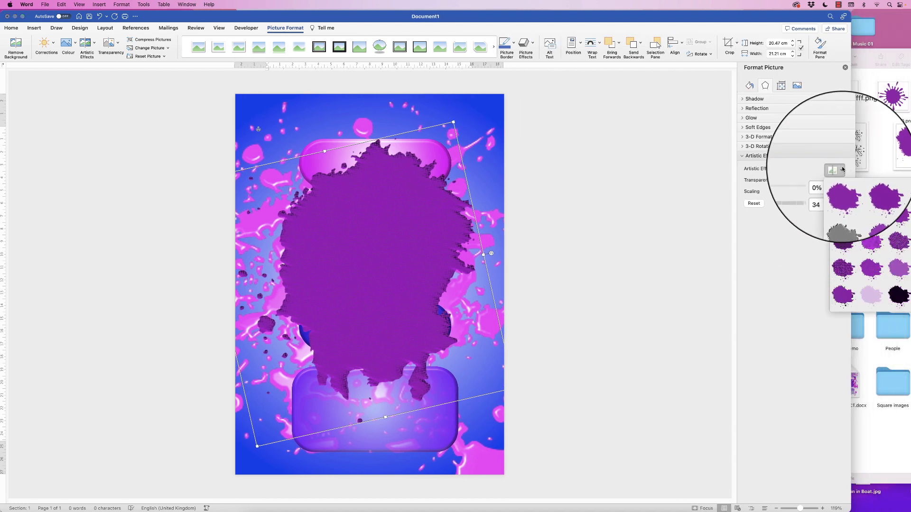
click(843, 169)
drag(852, 188, 812, 188)
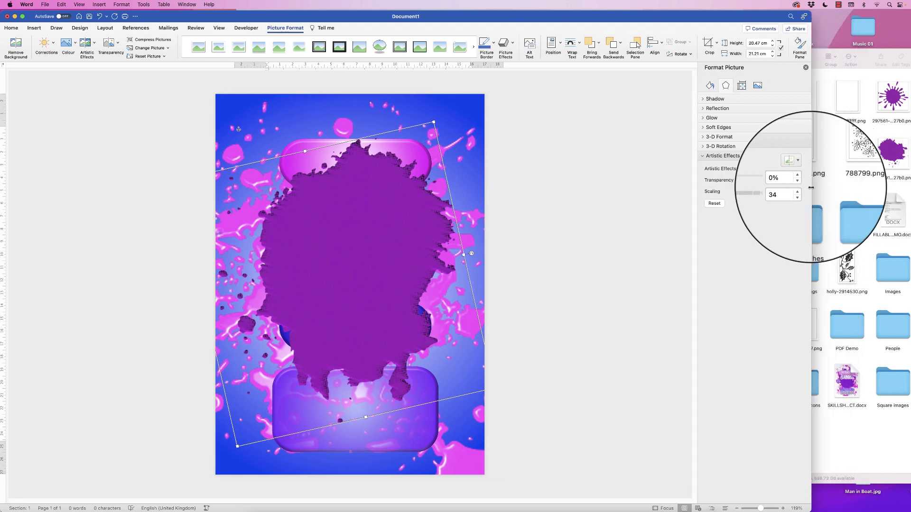
click(799, 169)
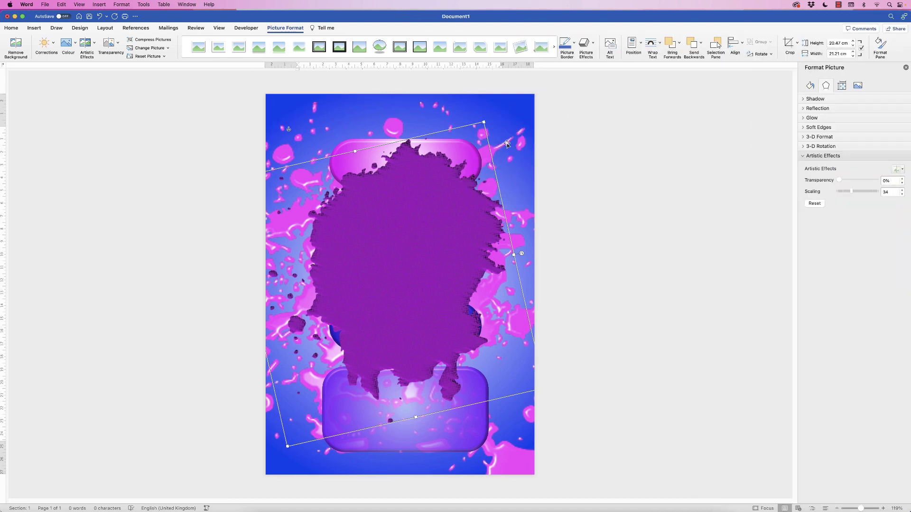
Enlarge the purple blot to about 22.2 cm high by 23 cm wide and shift it slightly down over the page's middle
drag(484, 122, 502, 108)
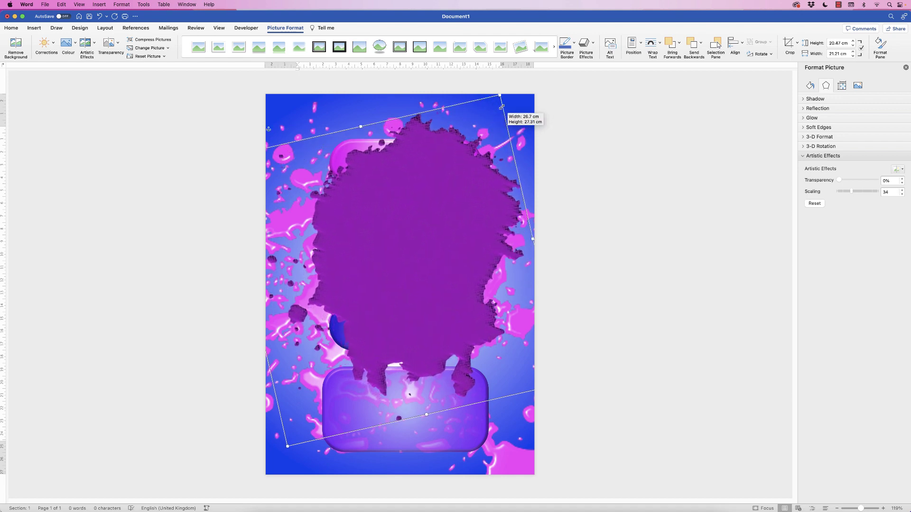
drag(432, 197, 425, 207)
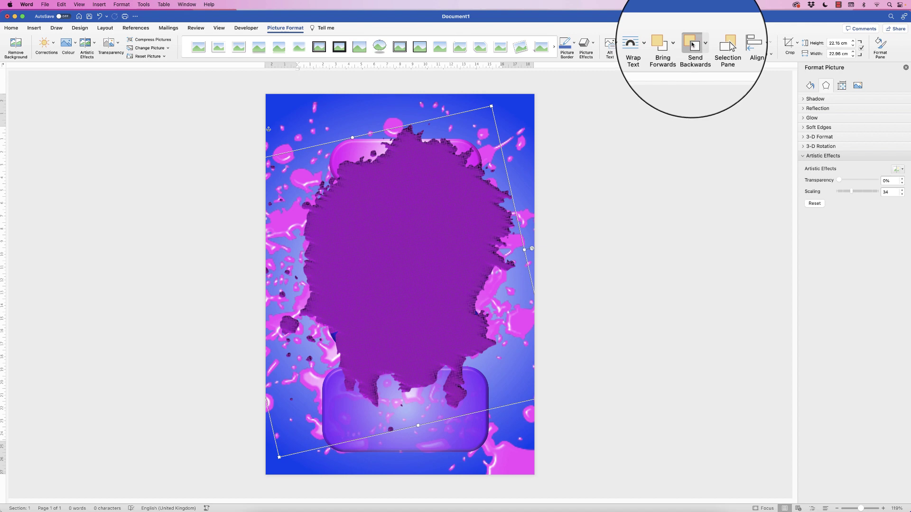
Send the purple blot backwards behind the two middle rounded shapes and the large lowest one
click(694, 45)
click(694, 45)
click(693, 45)
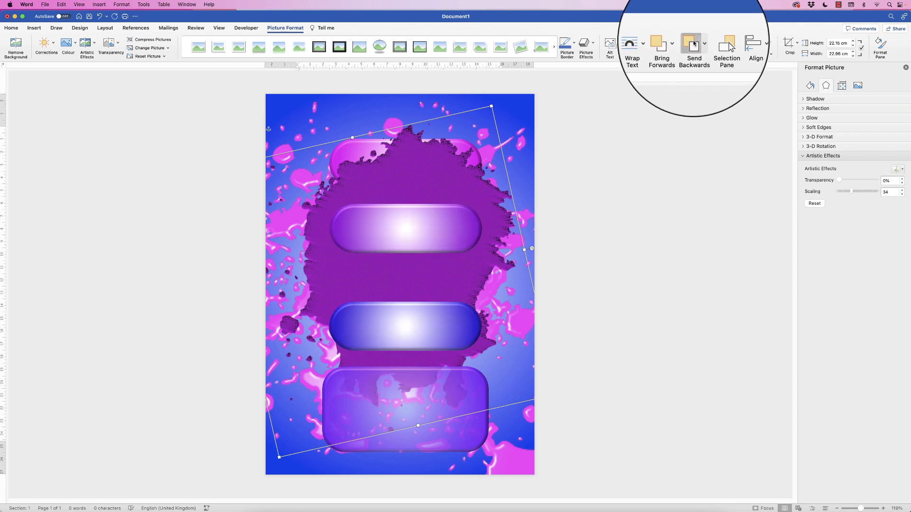
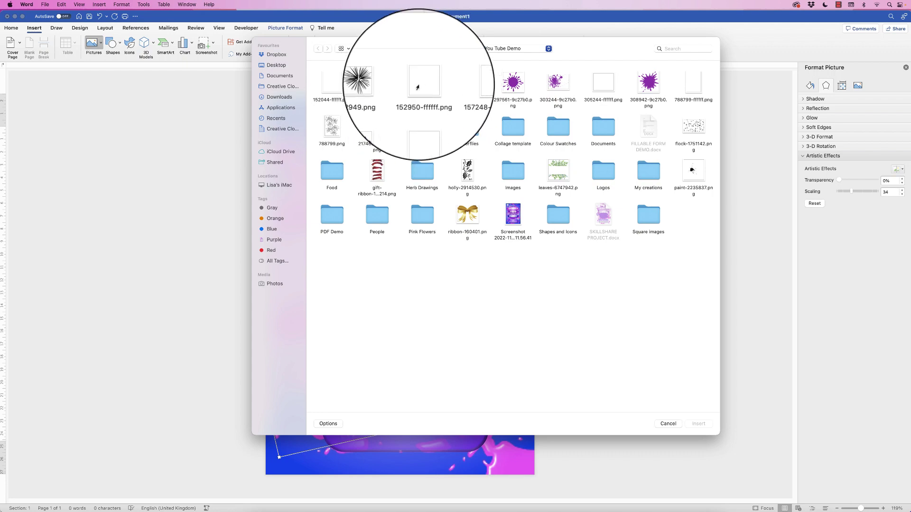
Insert the white starburst picture from the image folder and wrap it so it sits in front of the page design
click(340, 84)
click(698, 423)
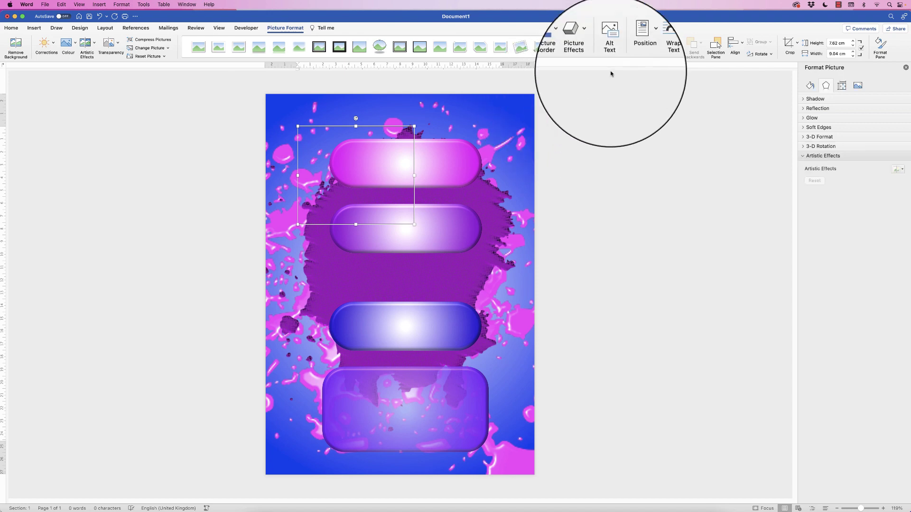
click(652, 44)
click(665, 115)
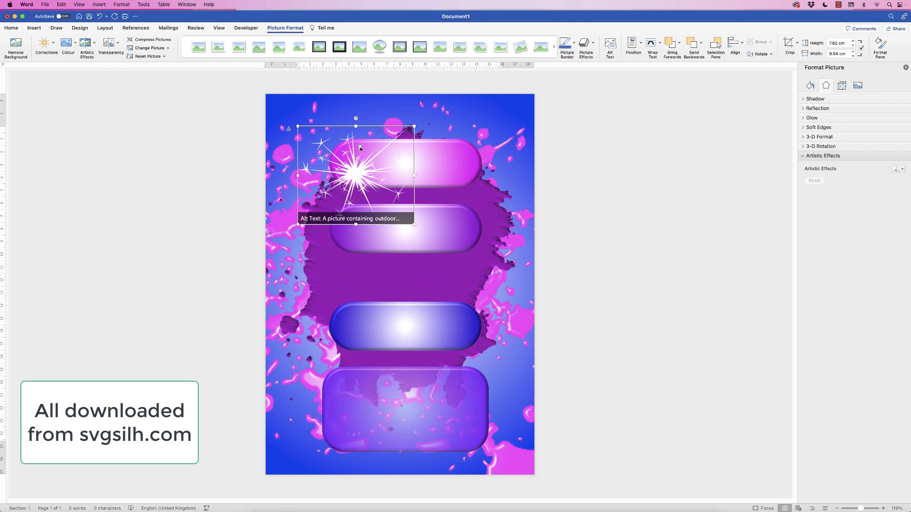
Duplicate the starburst so copies sit near the topmost shape's left end, the second shape's right end and both upper corners of the lowest shape
drag(354, 175, 327, 372)
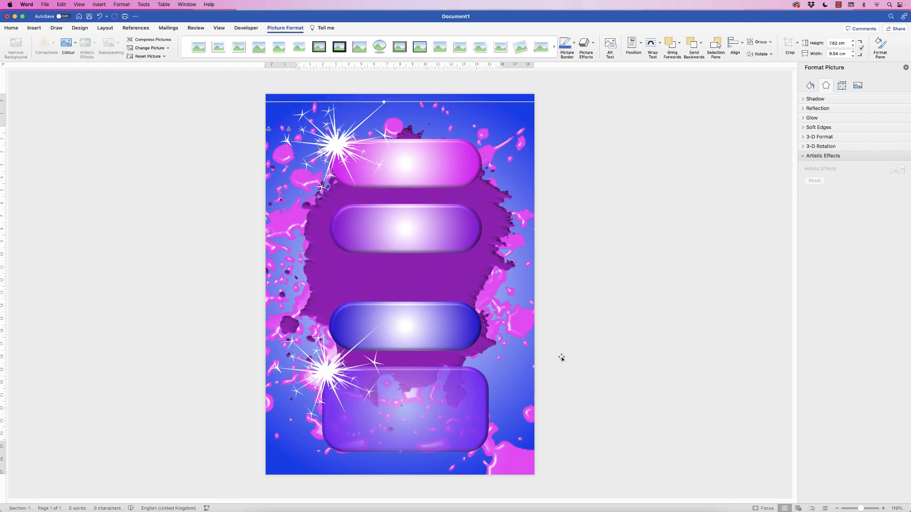
click(330, 378)
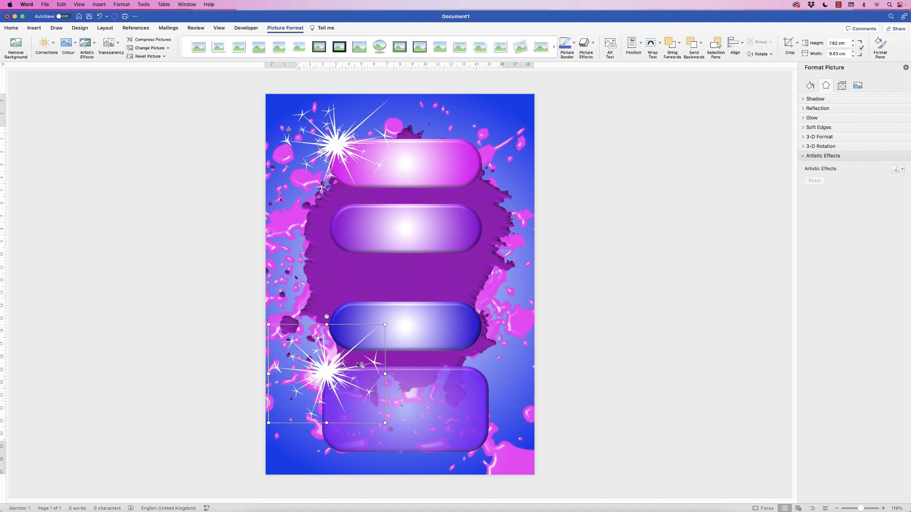
drag(331, 372, 487, 232)
click(484, 237)
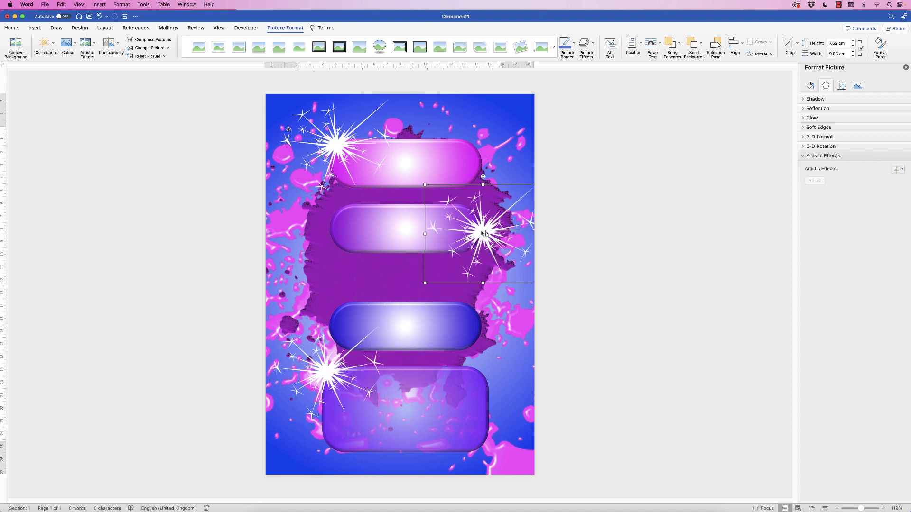
drag(483, 231, 482, 368)
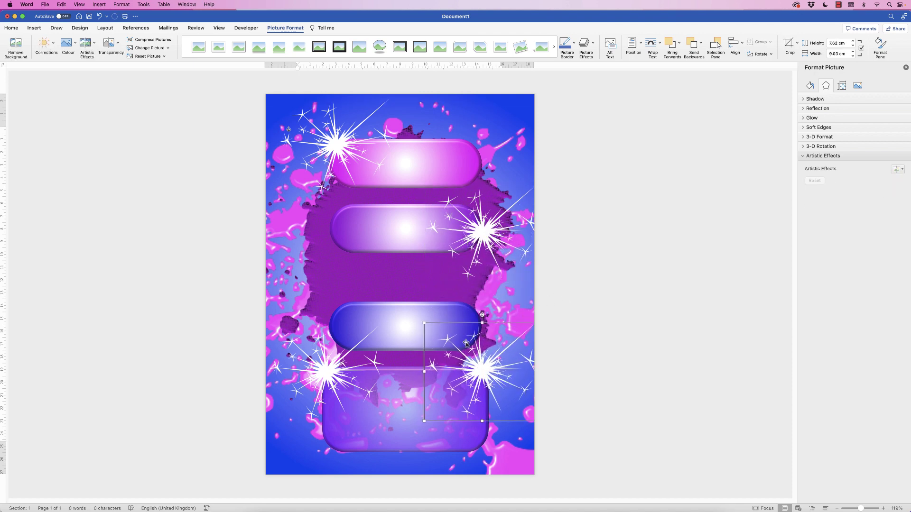
Shrink the lower right starburst to about 4.82 by 5.71 cm and the lower left one to about 3.4 by 4.03 cm, moved to the lowest shape's lower-left corner
drag(426, 322, 466, 357)
drag(499, 387, 477, 369)
click(336, 378)
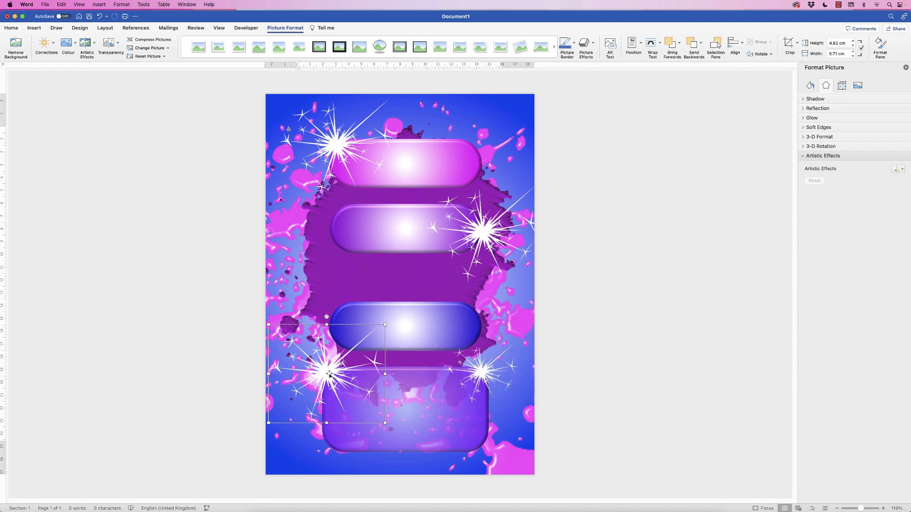
drag(384, 324, 352, 427)
Shrink the starburst at the second rounded shape's right end and place it on that shape's upper-right corner
click(485, 231)
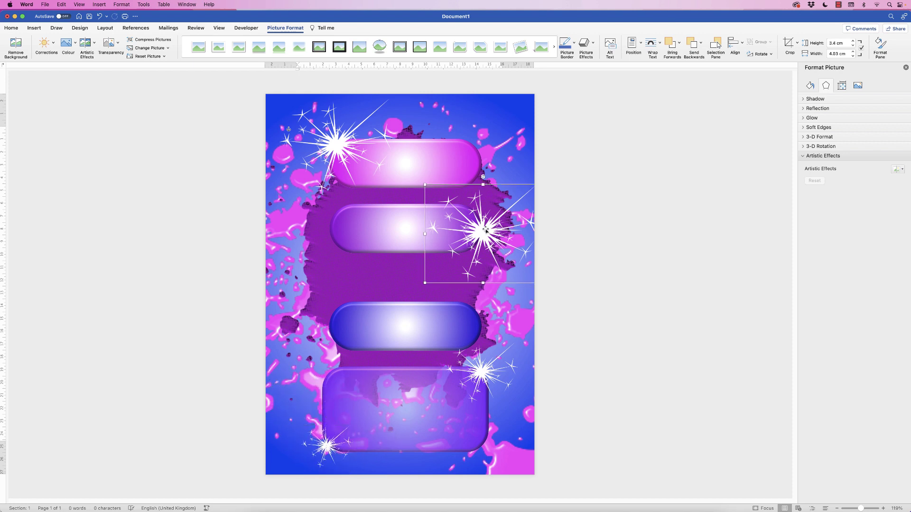
drag(424, 184, 462, 217)
drag(502, 246, 475, 205)
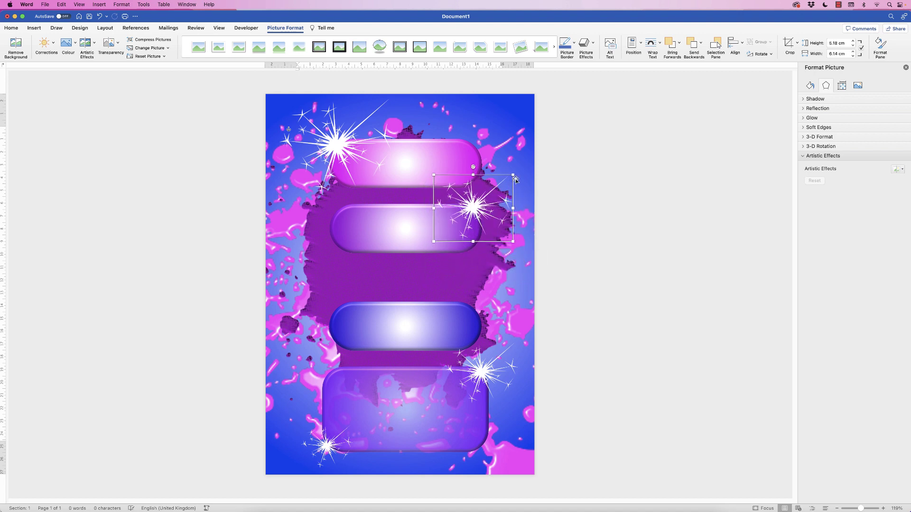
drag(512, 175, 470, 212)
Move the remaining large starburst into the page's upper-left corner and reduce it to about 6.66 cm high by 7.89 cm wide
drag(336, 146, 313, 130)
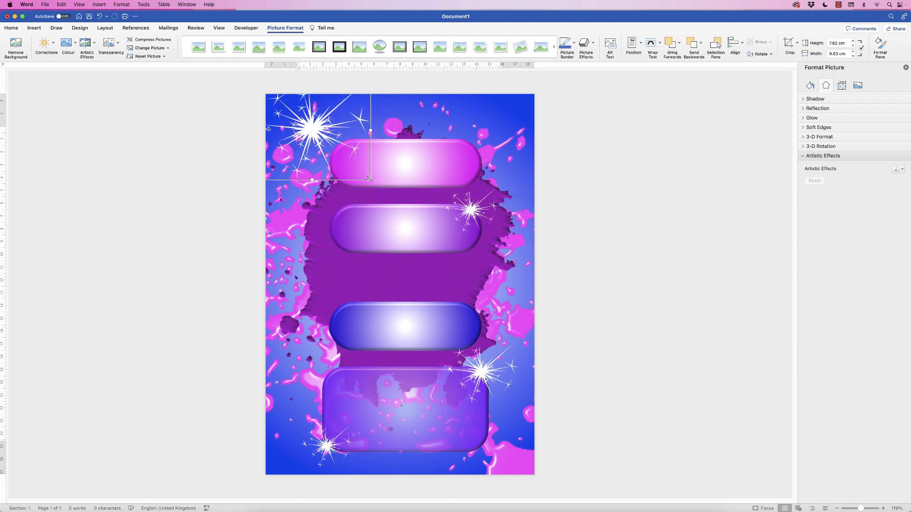
drag(370, 179, 356, 167)
drag(304, 125, 299, 125)
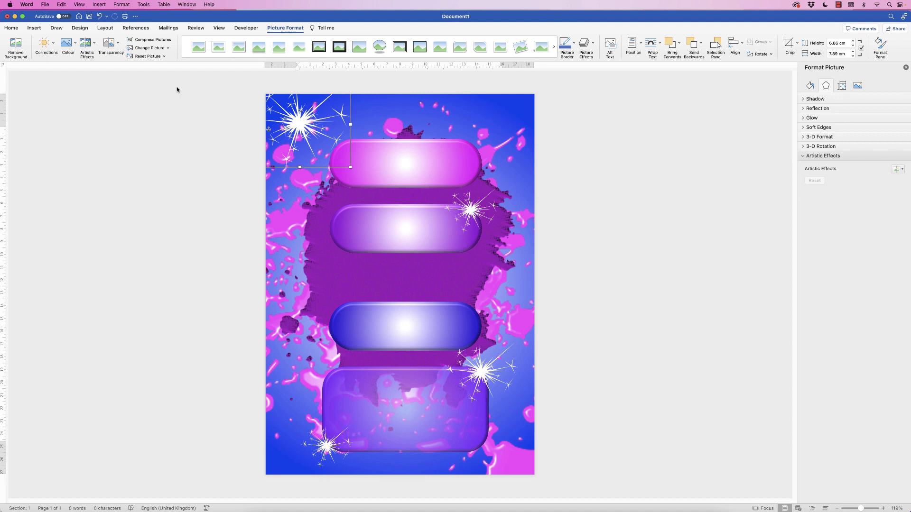
Insert a WordArt in the plain black style and position it over the topmost pink rounded shape
click(34, 27)
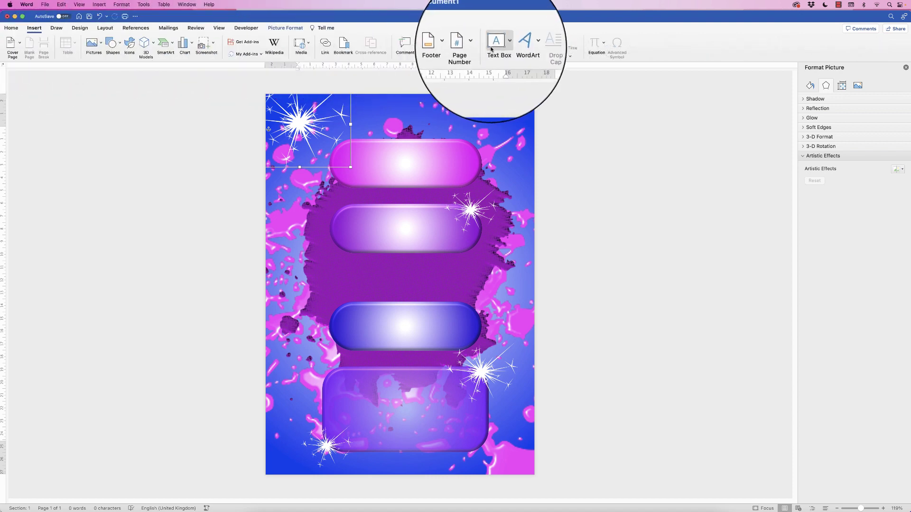
click(515, 44)
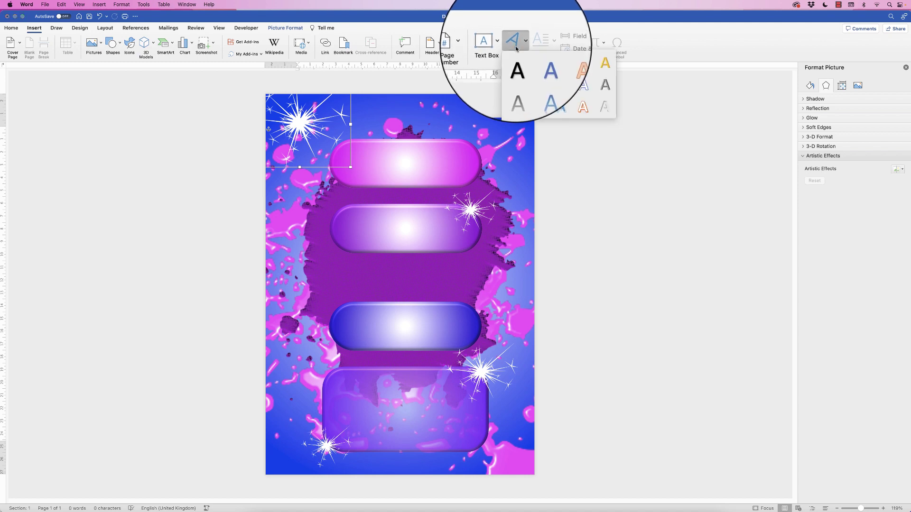
click(517, 63)
drag(326, 113, 421, 175)
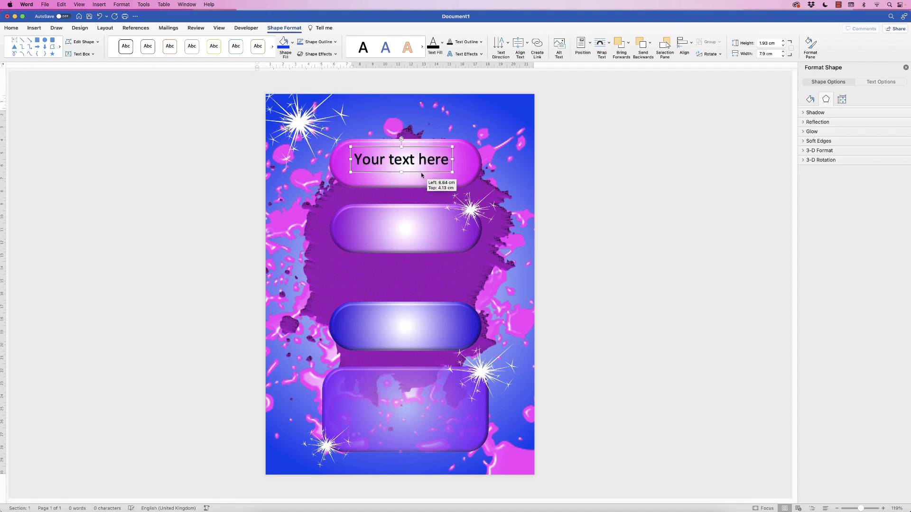
Replace the WordArt placeholder text with "Celebrate" and enlarge its box to about 2.21 cm high by 9.44 cm wide
click(446, 160)
drag(447, 160, 375, 161)
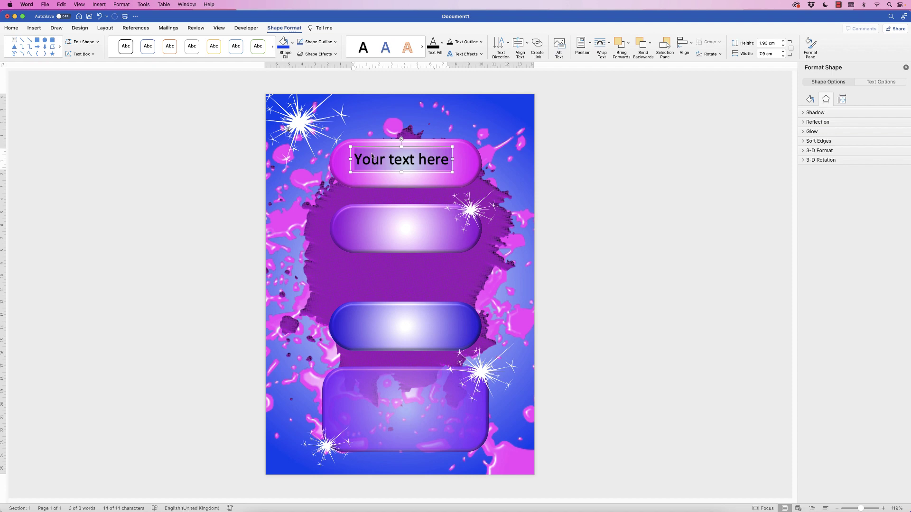
text(Celeb)
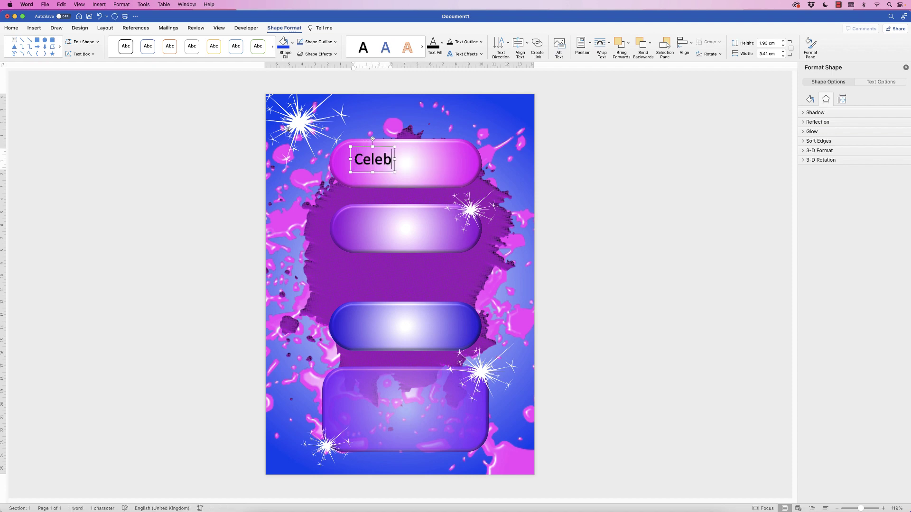
text(rate)
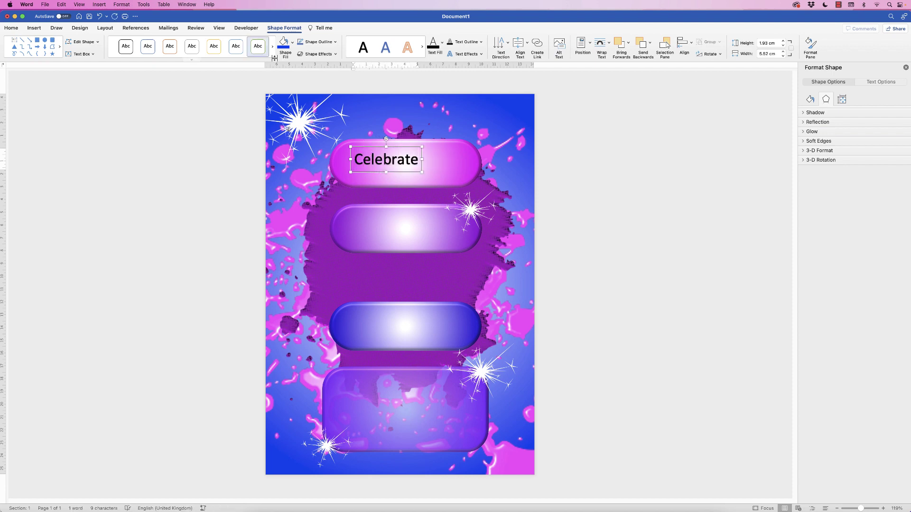
click(560, 158)
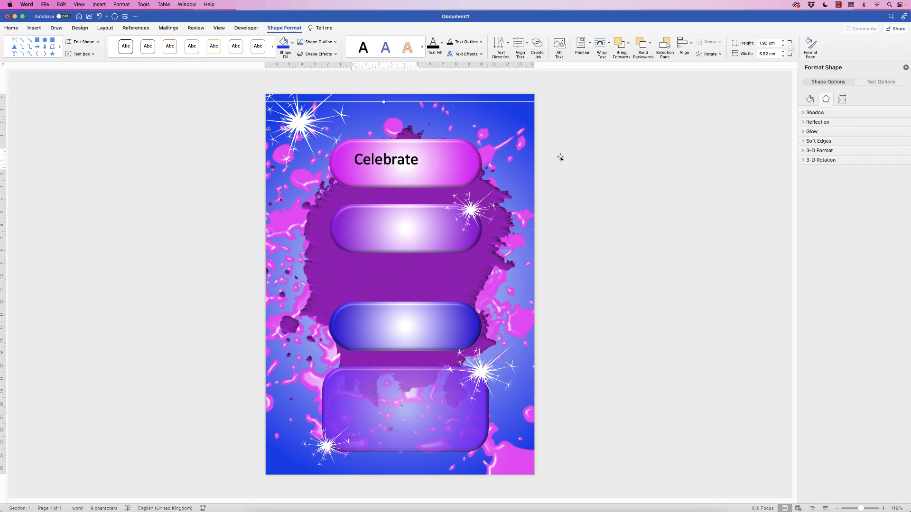
click(393, 162)
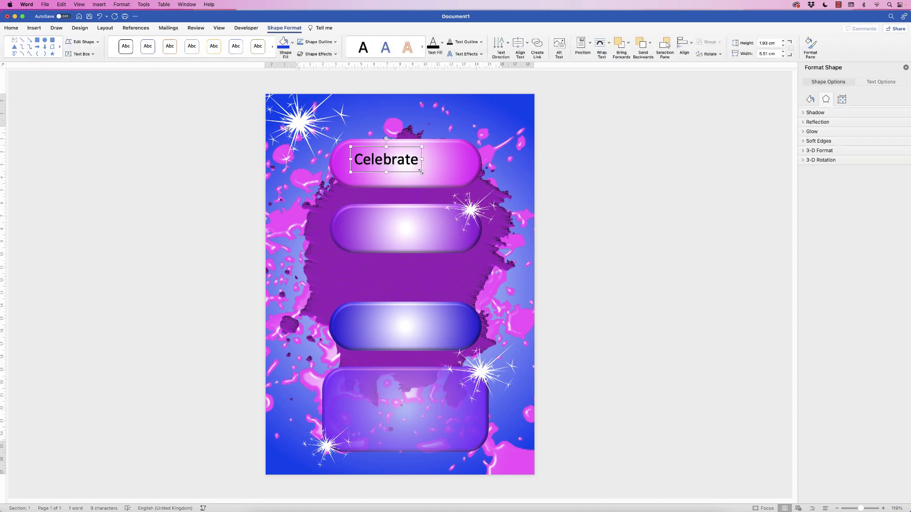
drag(422, 173, 472, 175)
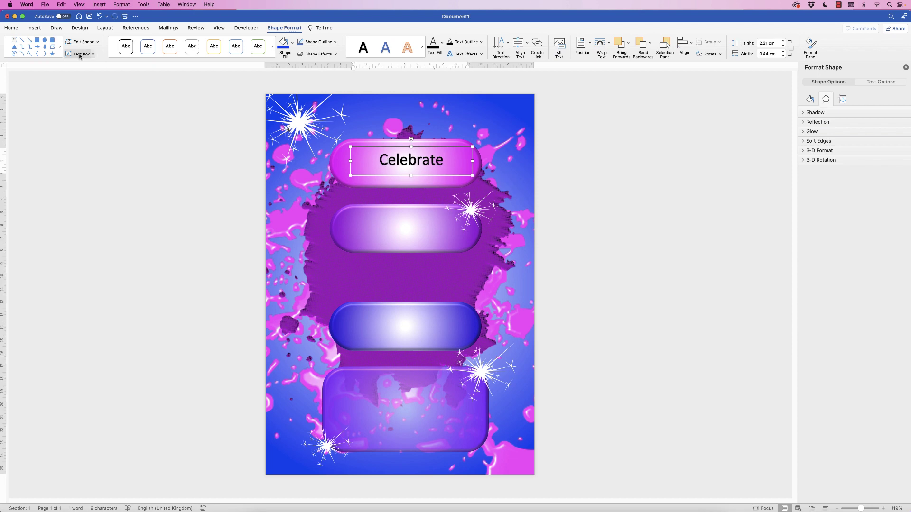
Colour the Celebrate text white and set its font to bellania
click(11, 28)
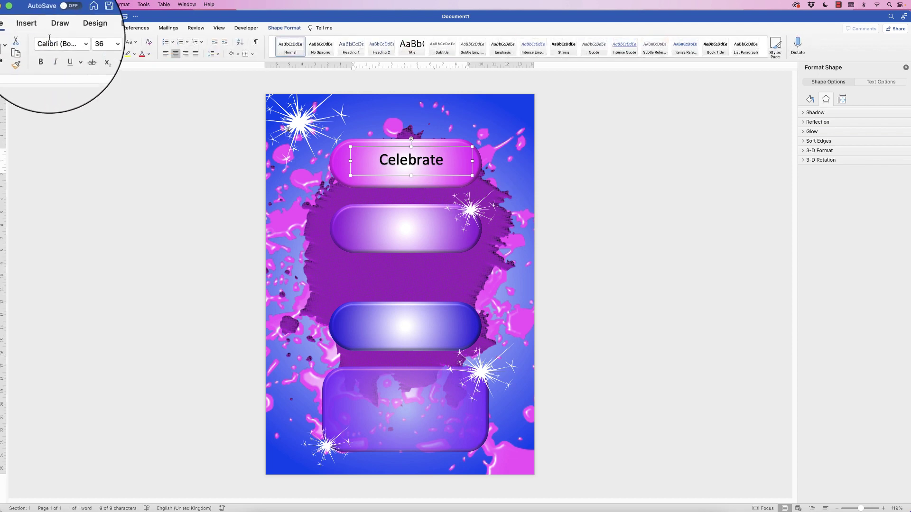
click(149, 54)
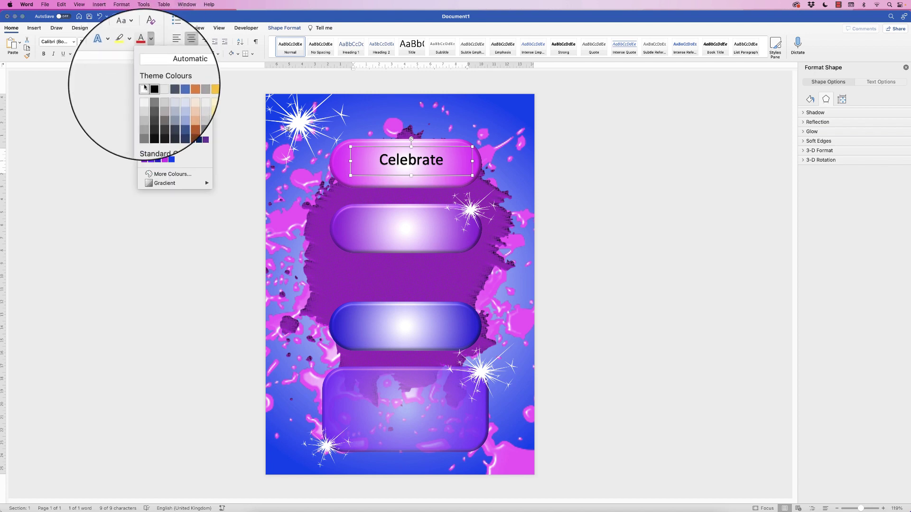
click(143, 87)
click(76, 42)
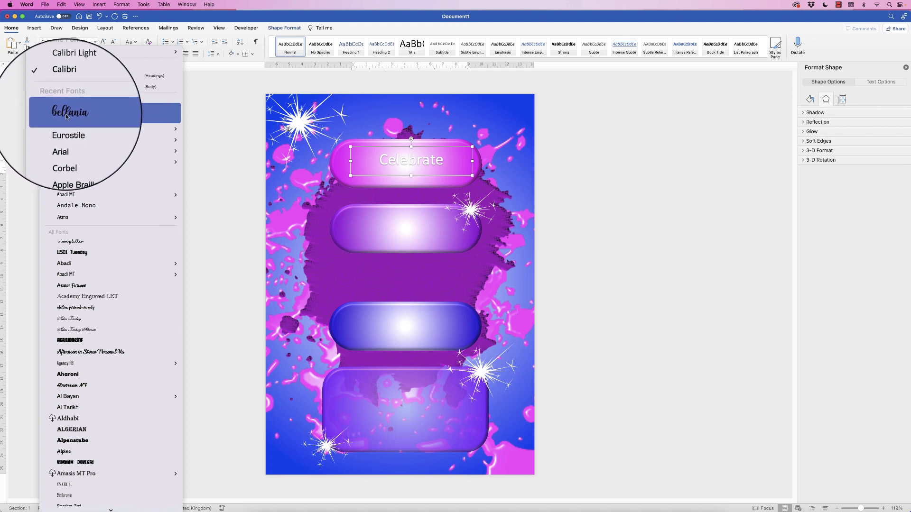
click(66, 116)
Set the Celebrate text to 55 pt and enlarge its box until the whole word fits
drag(411, 178, 411, 192)
click(84, 42)
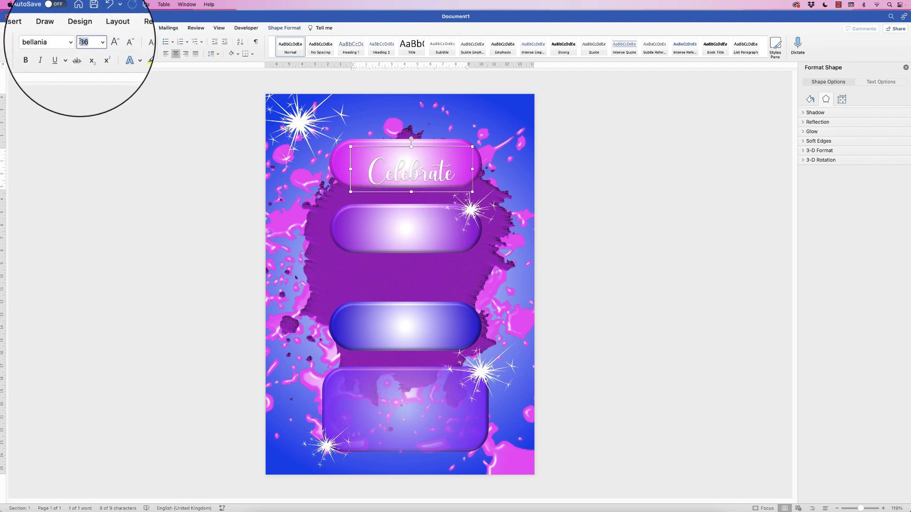
text(55)
key(Return)
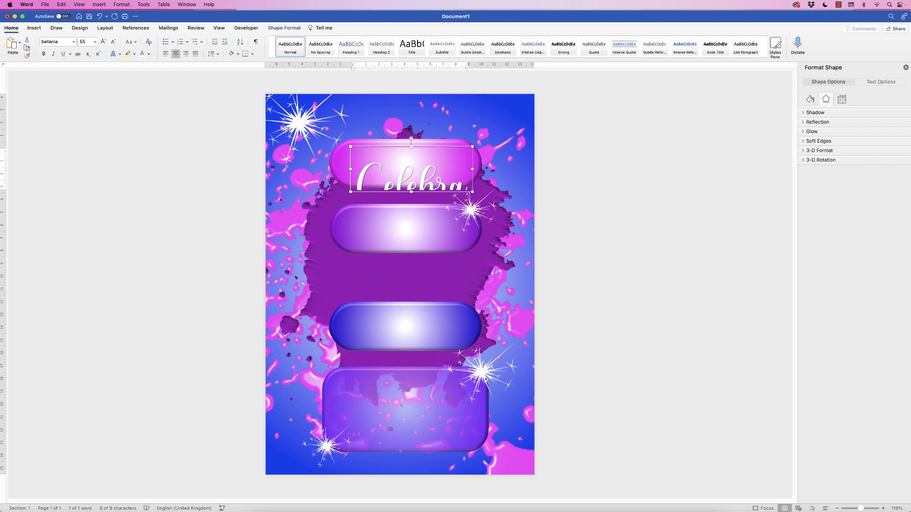
drag(472, 192, 511, 212)
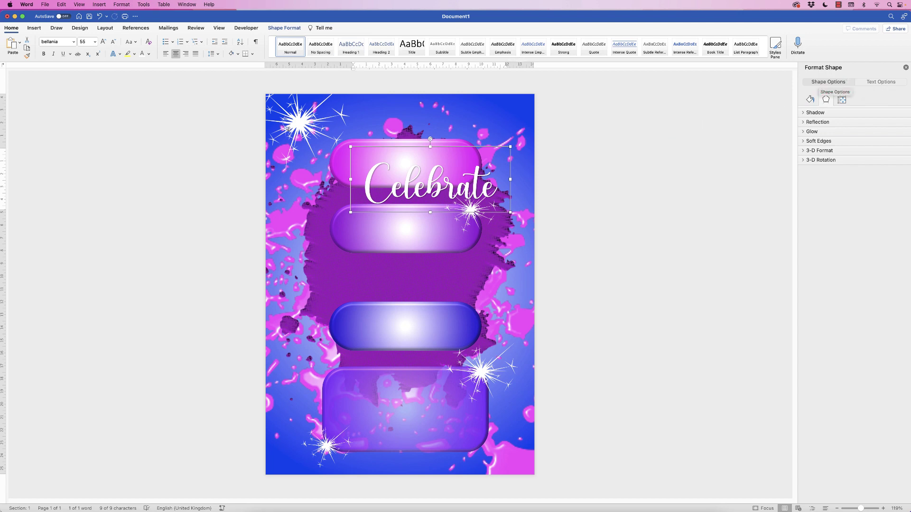
Tilt the Celebrate WordArt upwards to the right and give its lettering the first top bevel, 3 pt wide and 3 pt high
click(881, 81)
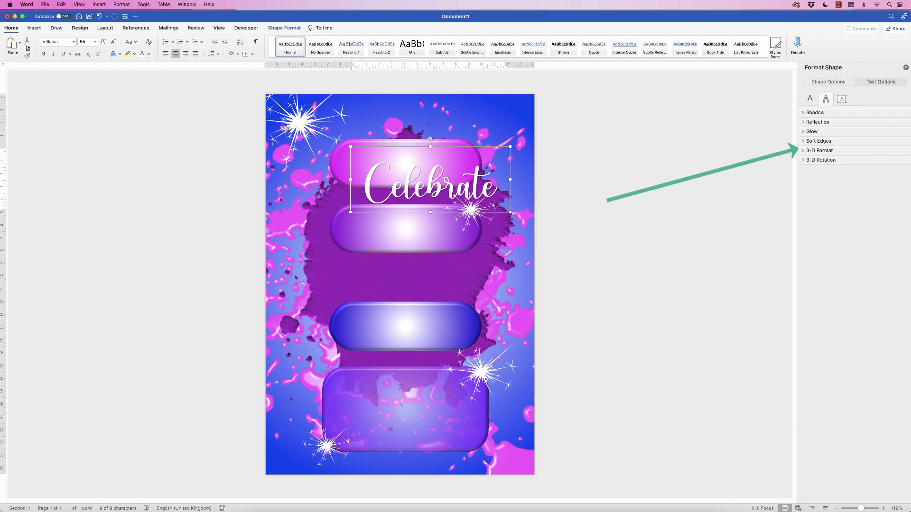
click(819, 150)
click(816, 180)
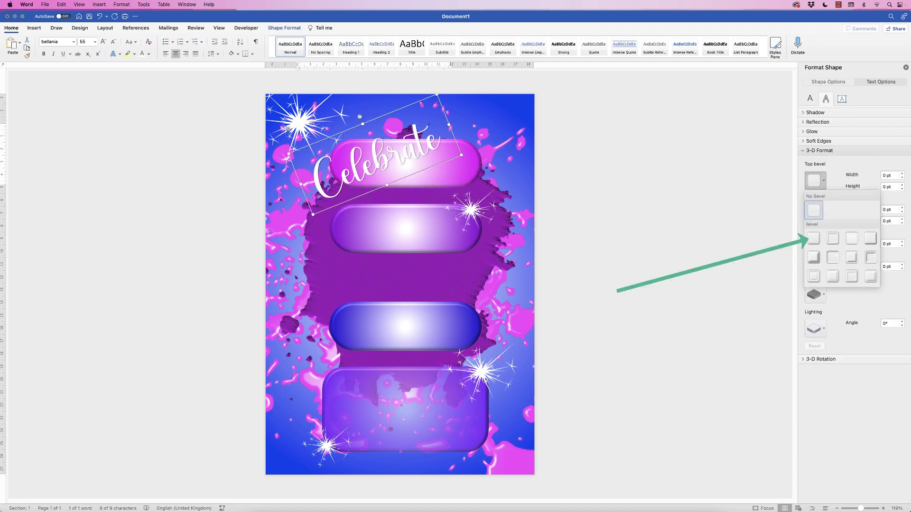
click(814, 239)
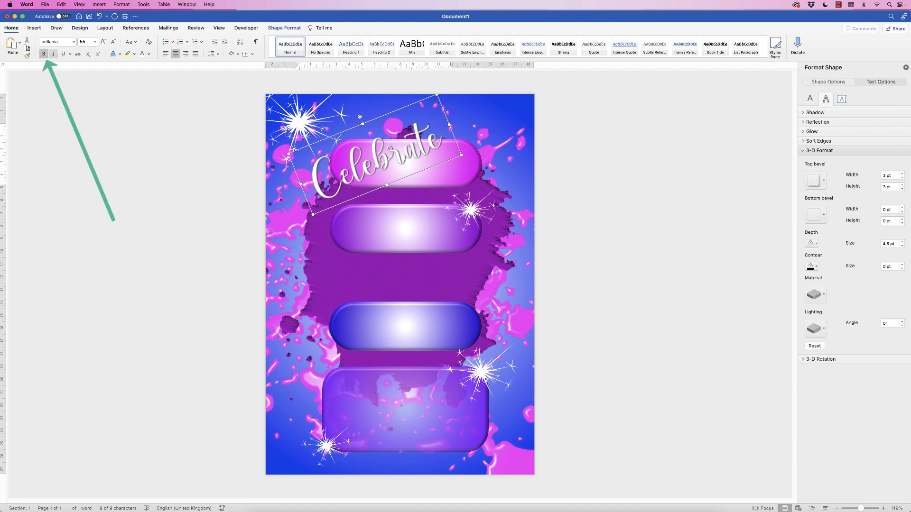
Make the Celebrate text bold and move it towards the page's upper-left corner, beside the large starburst
drag(350, 199, 327, 185)
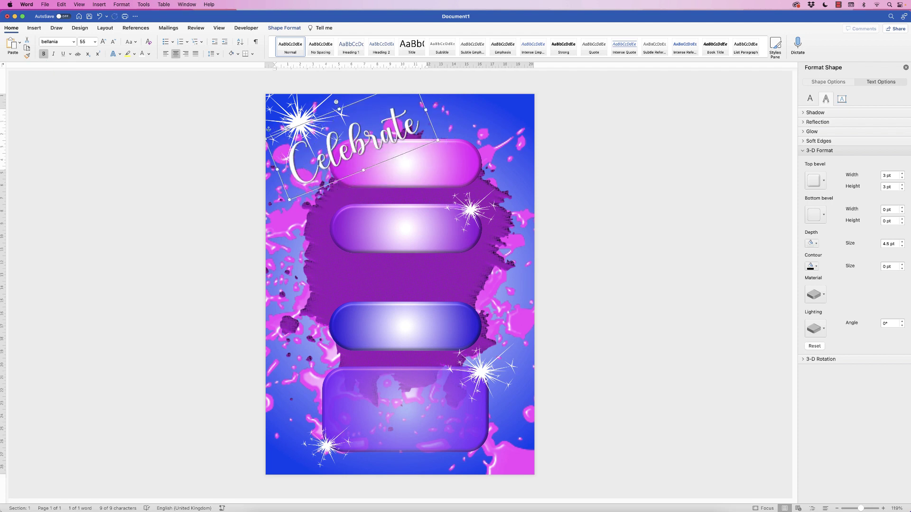
drag(274, 128, 269, 129)
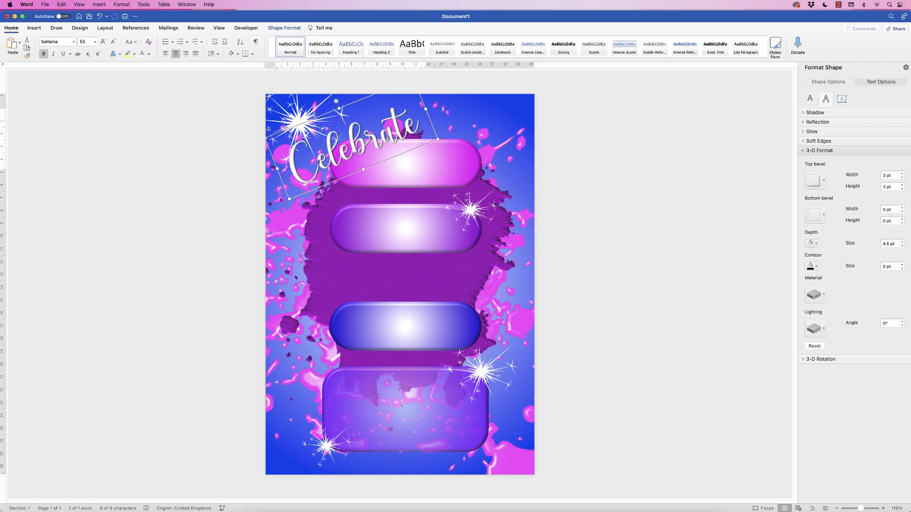
Bring the large starburst in the page's upper-left corner forwards and nudge it slightly up
click(269, 129)
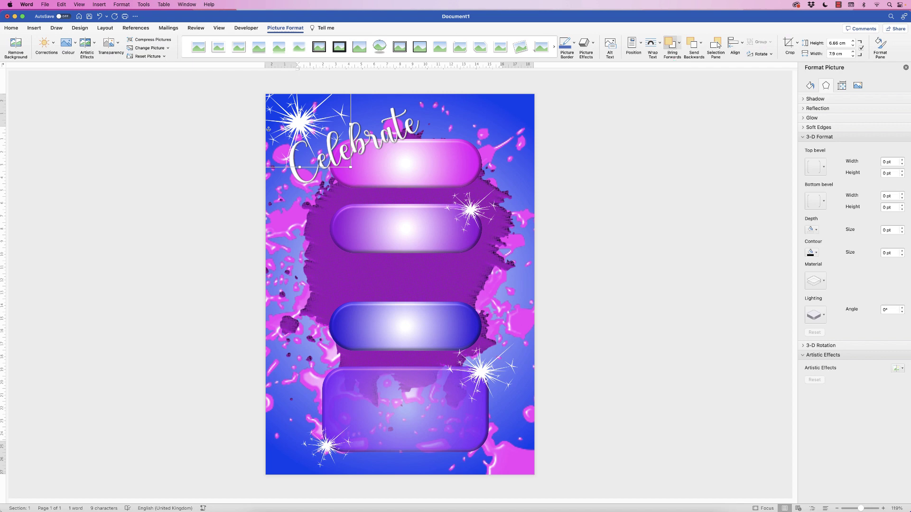
drag(303, 128, 304, 133)
key(Up)
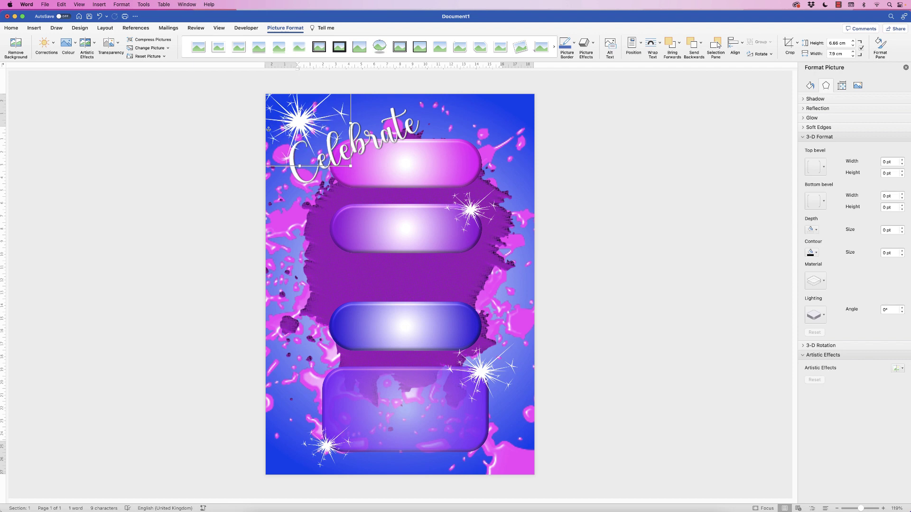
Duplicate the Celebrate WordArt, straighten the copy to 0° and move it over the top pink rounded shape
click(268, 129)
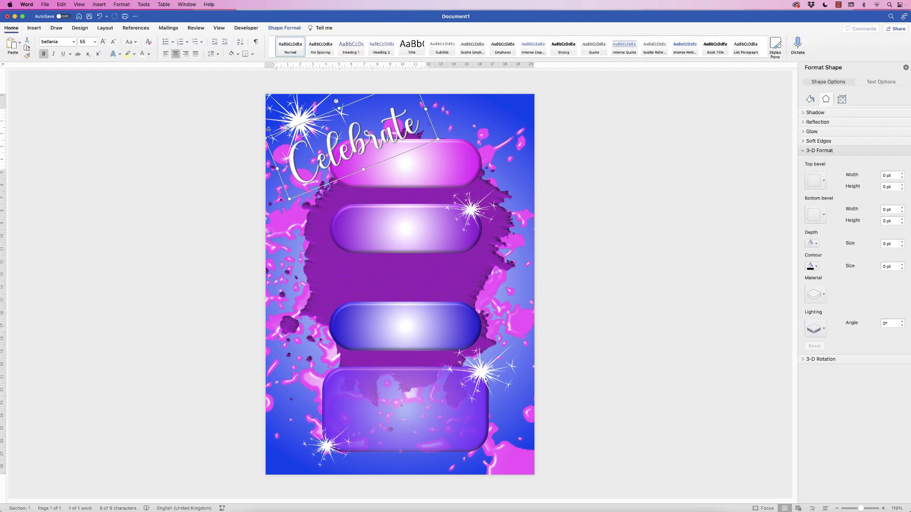
drag(269, 129, 371, 198)
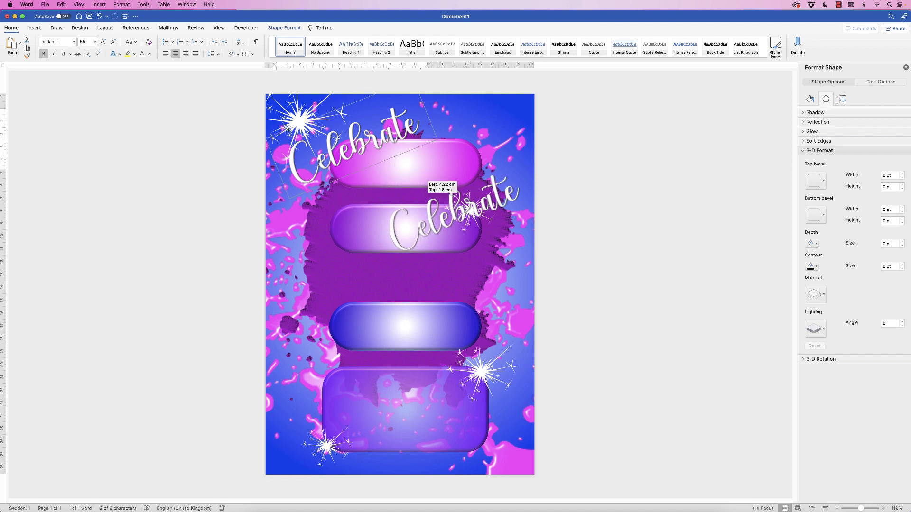
drag(441, 168, 452, 165)
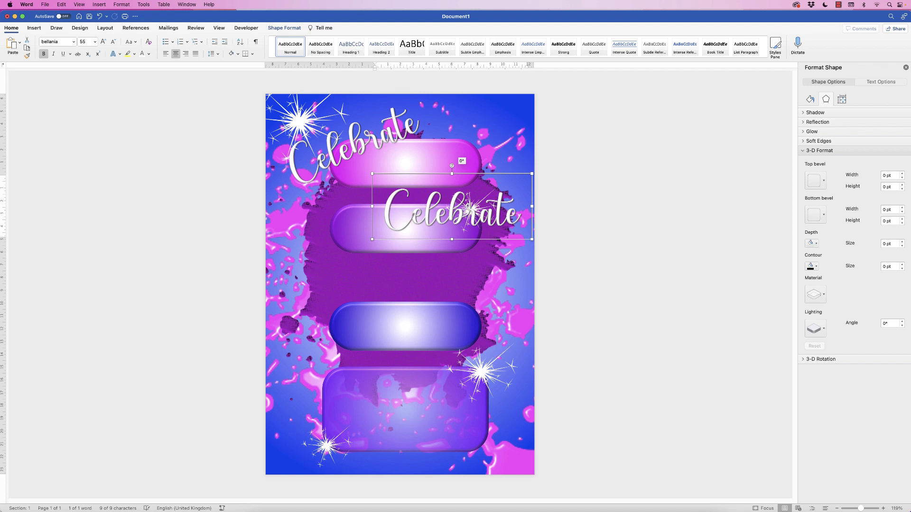
drag(448, 218, 401, 168)
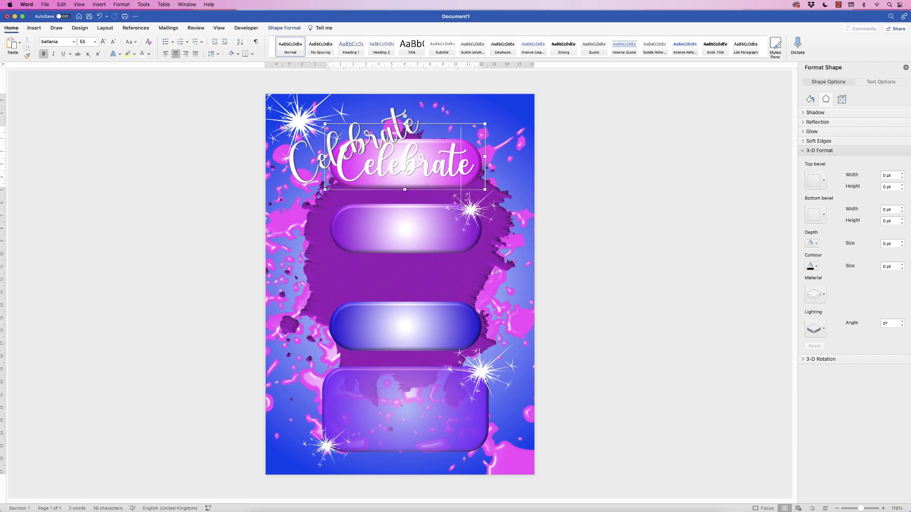
Set the straightened Celebrate copy in Cooper at 75 pt and widen its box to fit the whole word
click(508, 167)
click(405, 164)
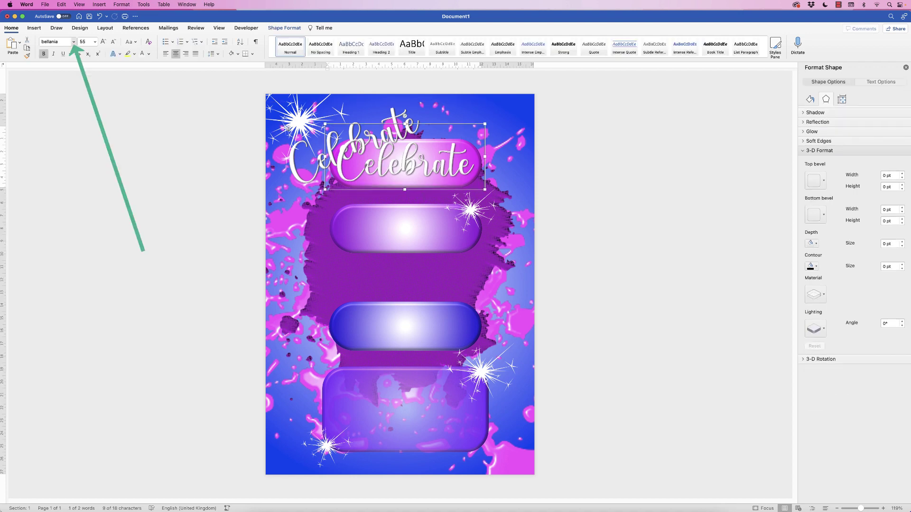
click(56, 41)
key(Return)
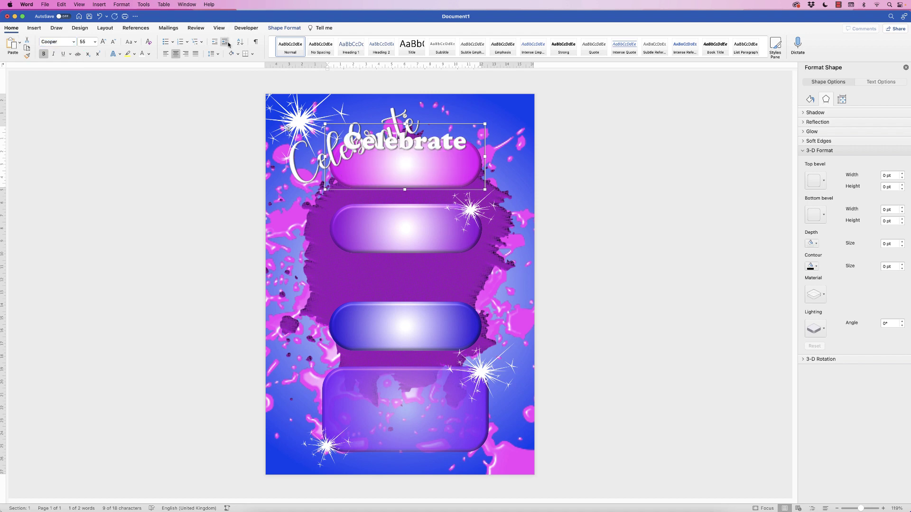
click(95, 42)
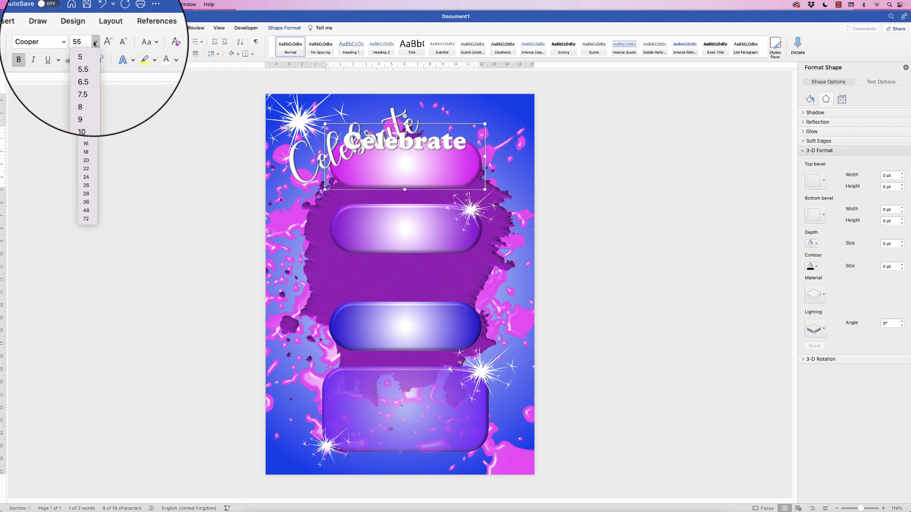
click(87, 44)
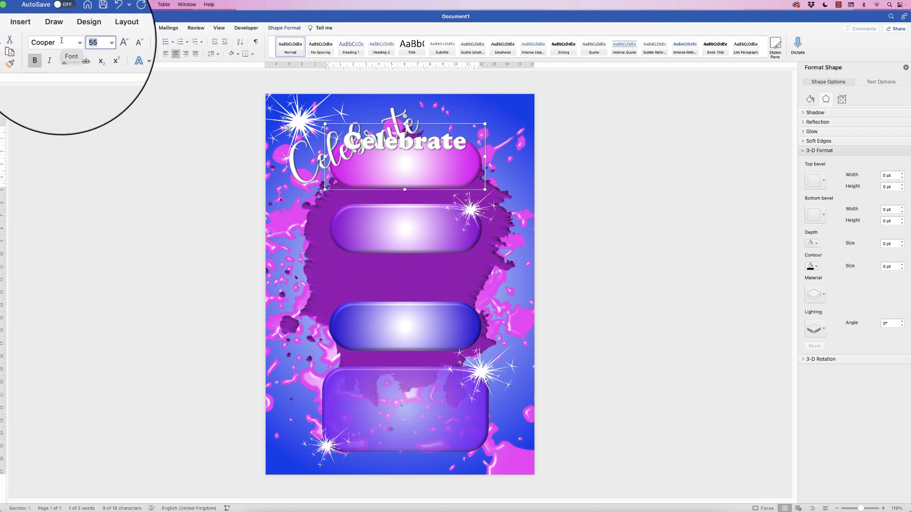
text(75)
key(Return)
drag(485, 157, 502, 154)
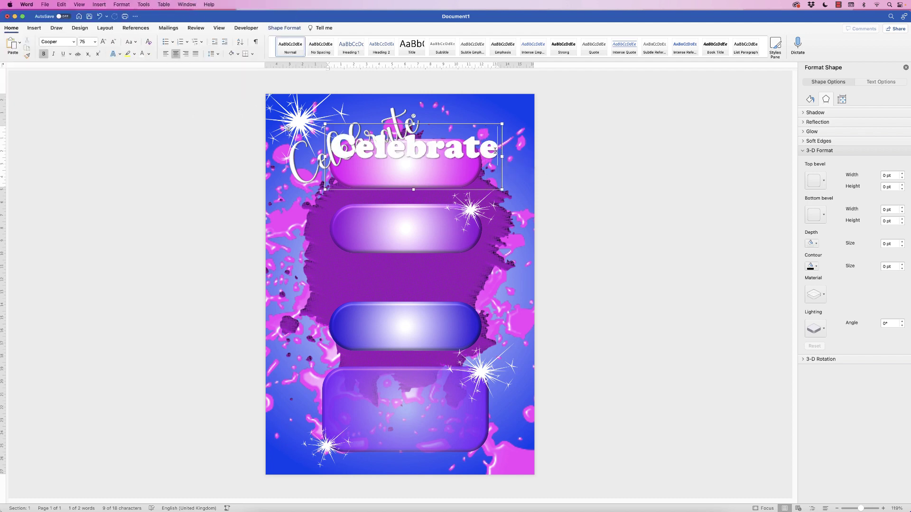
Replace the copy's wording with the celebrant's first name in possessive form and reduce the height of its box
drag(495, 151, 443, 147)
text(S)
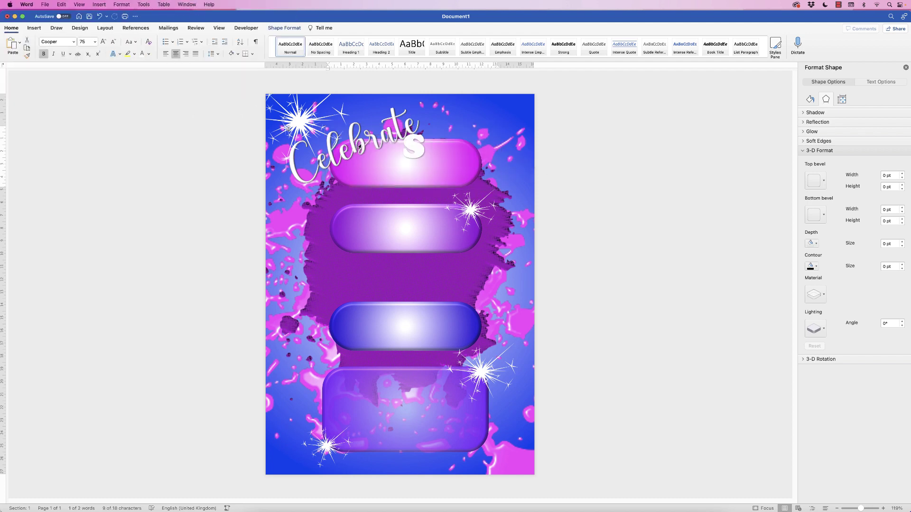
text(usan)
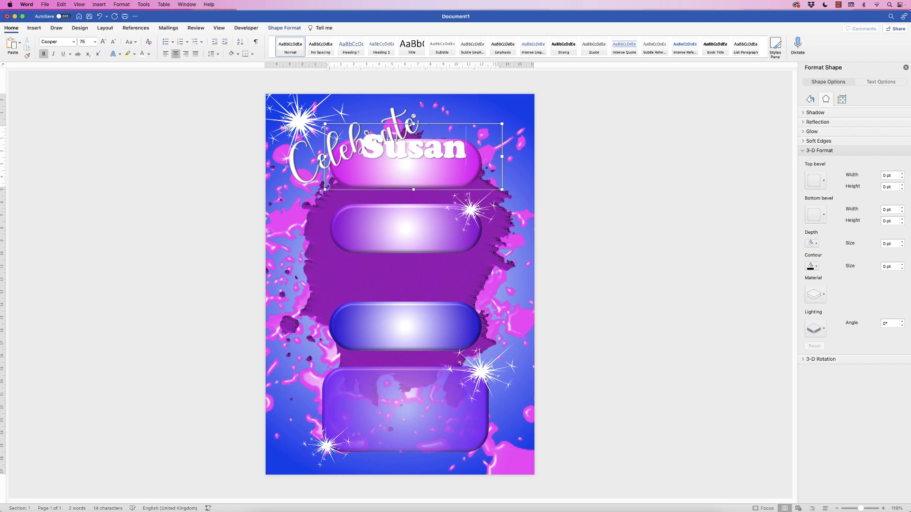
text('s)
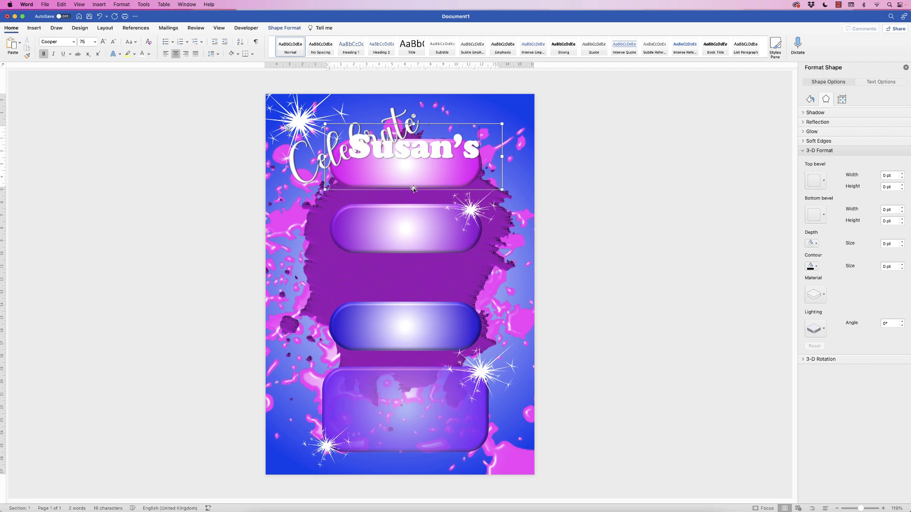
drag(413, 189, 413, 164)
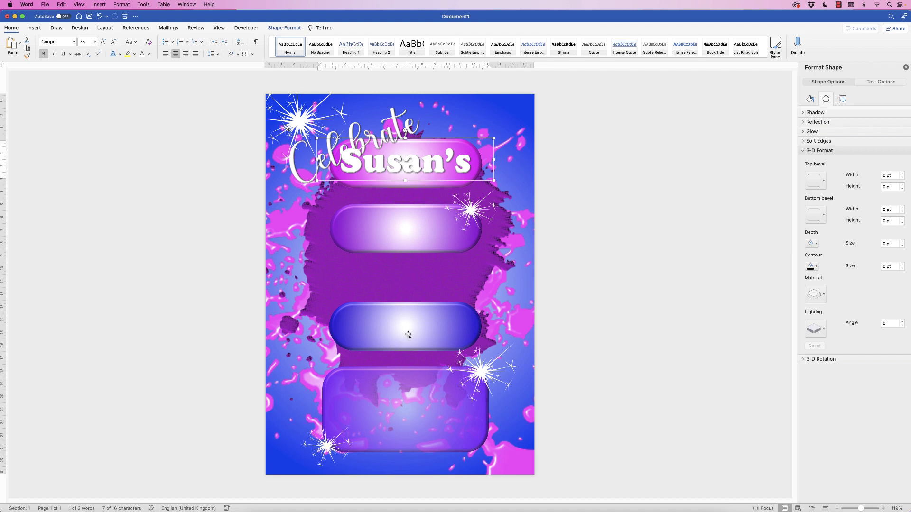
Move the upper purple and pink rounded shapes slightly down and place the name text on the pink one
drag(417, 240, 413, 259)
drag(434, 181, 439, 200)
drag(444, 150, 416, 190)
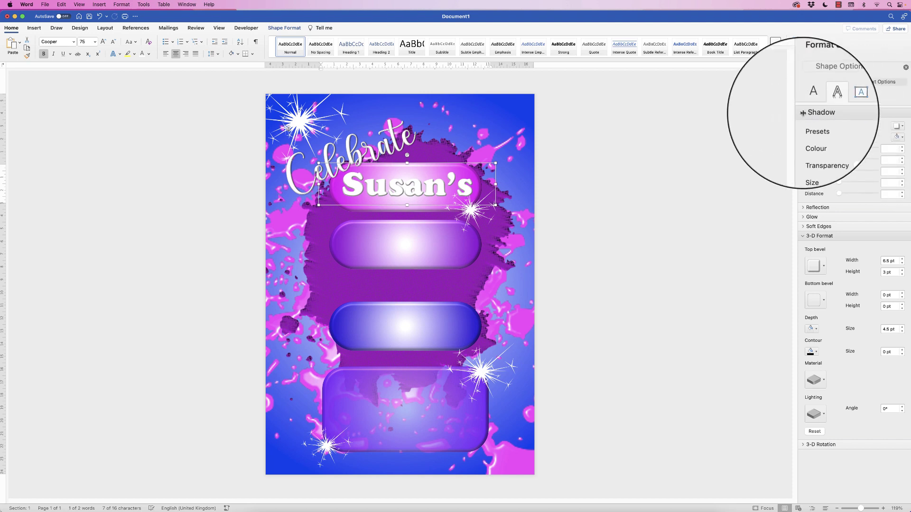
Remove the name text's shadow and nudge the text slightly down on the pink shape
click(897, 125)
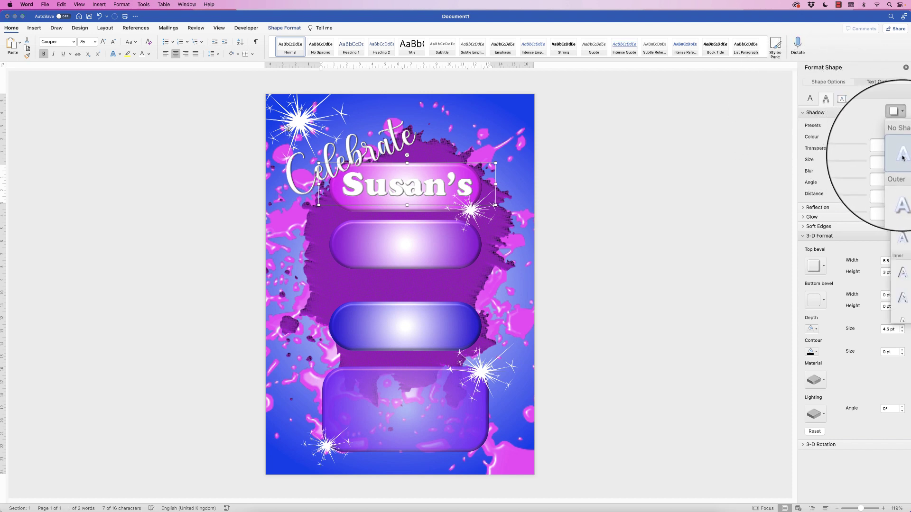
click(900, 156)
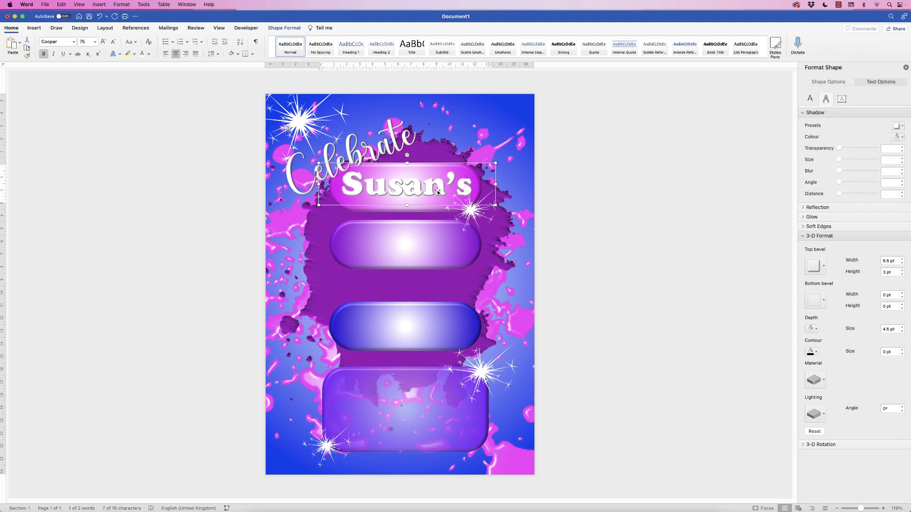
drag(414, 189, 414, 191)
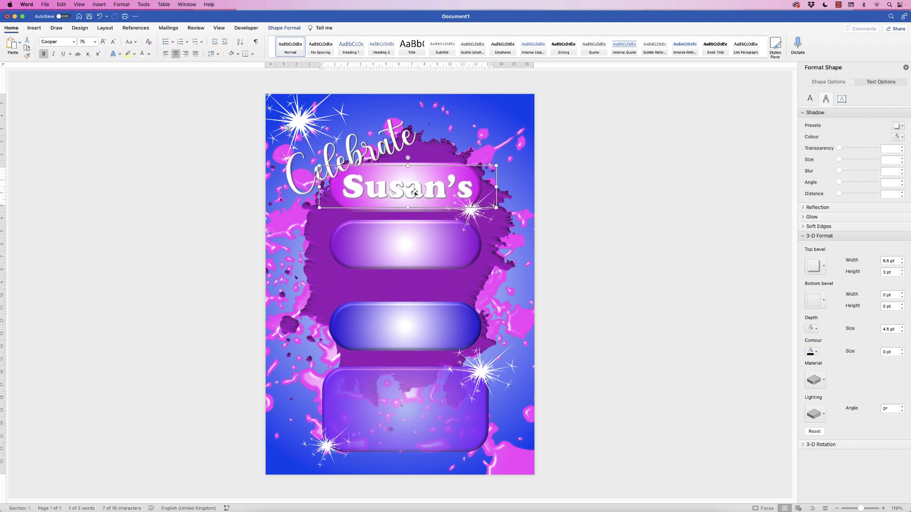
Make five copies of the name WordArt down the page and change the one on the purple shape to "18th"
drag(412, 191, 414, 241)
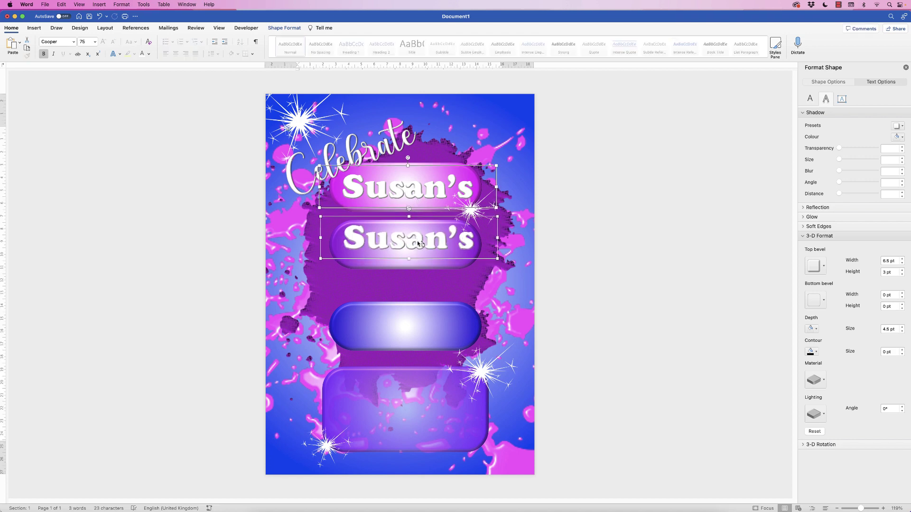
drag(417, 261, 414, 430)
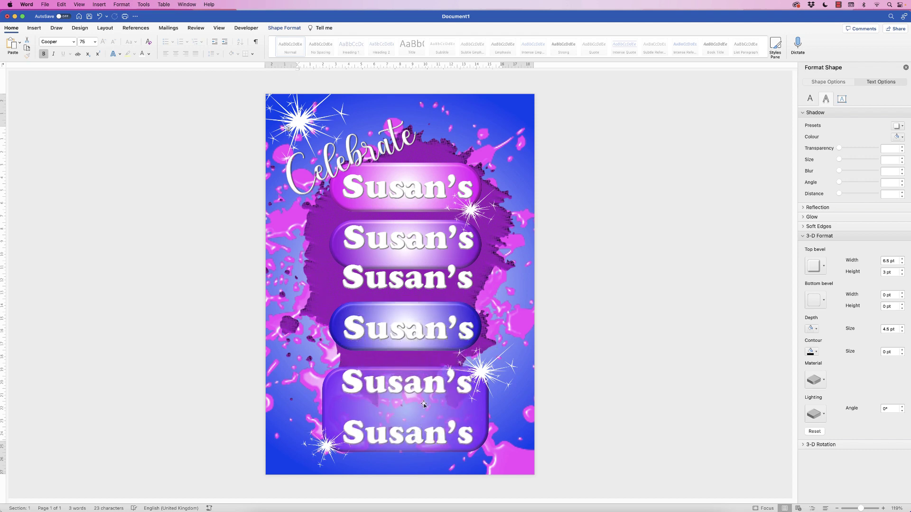
click(423, 237)
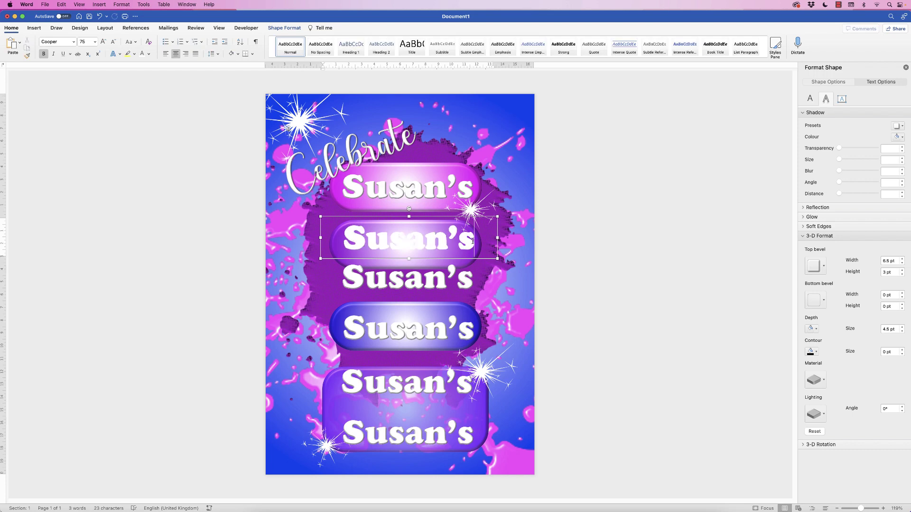
drag(472, 241, 387, 241)
text(18th)
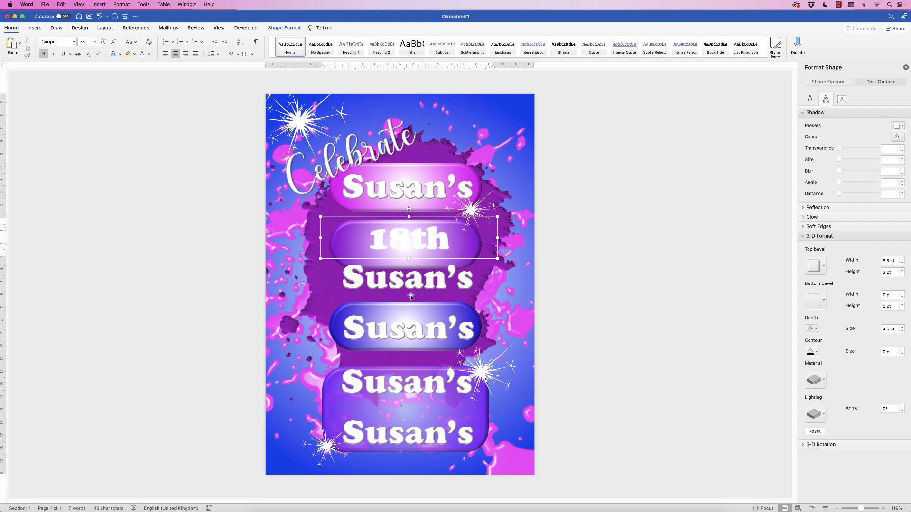
Change the next two name copies to "Birthday" and "Party"
click(465, 280)
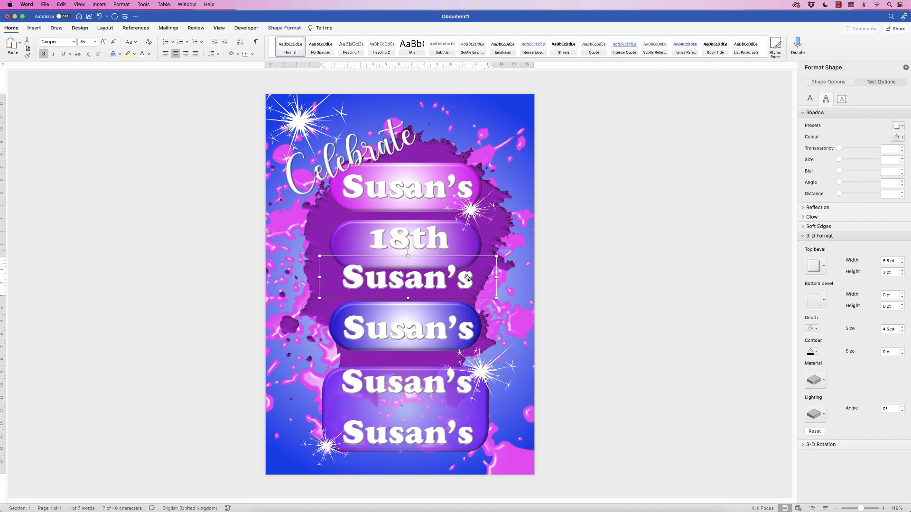
click(467, 280)
drag(470, 280, 342, 280)
text(Birthday)
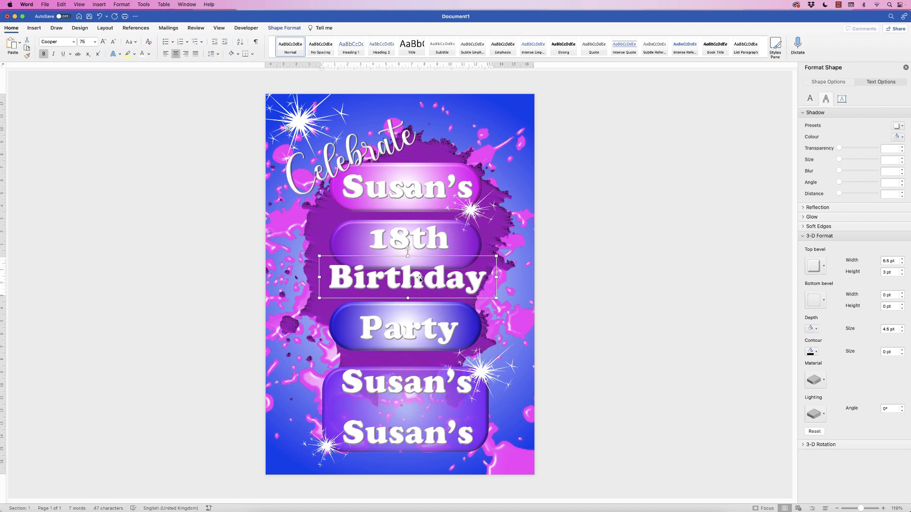
double_click(420, 279)
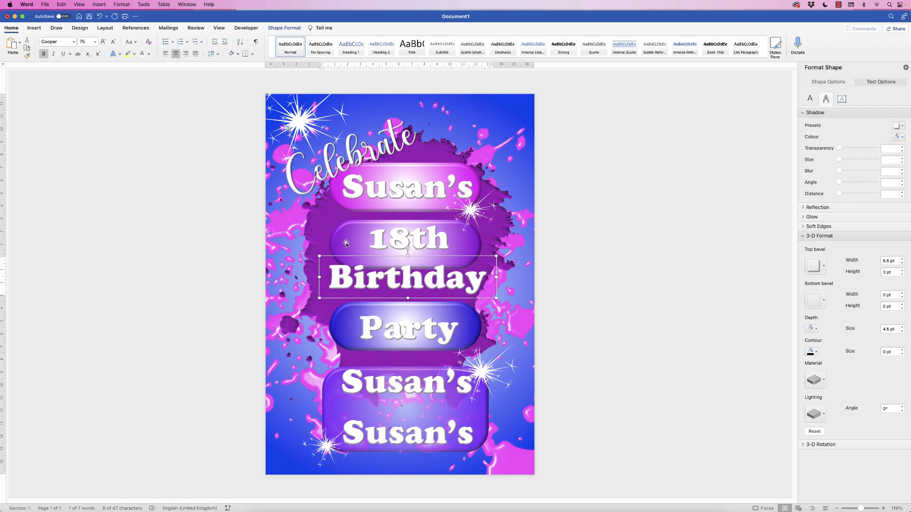
Set Birthday in the bellania font, enlarge its box to about 16.8 by 6.4 cm and move it between the purple and blue shapes
click(74, 44)
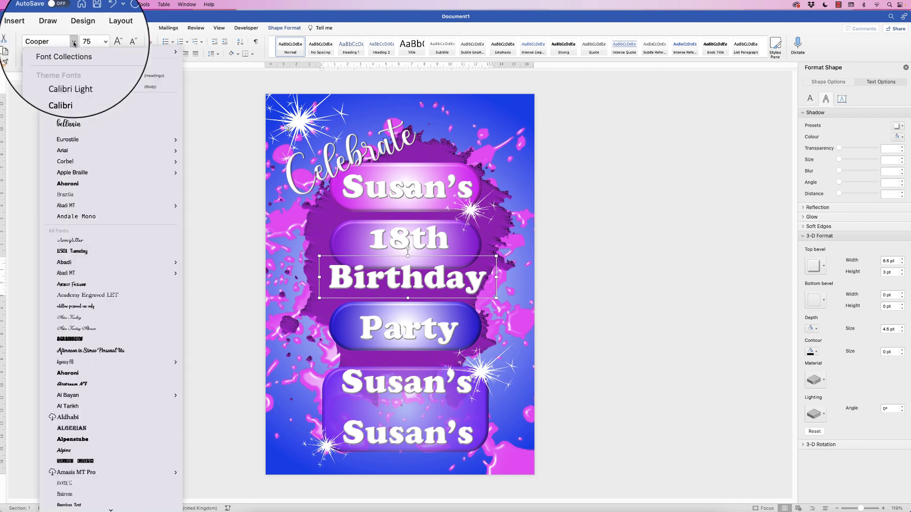
scroll(69, 125, down, 2)
click(69, 125)
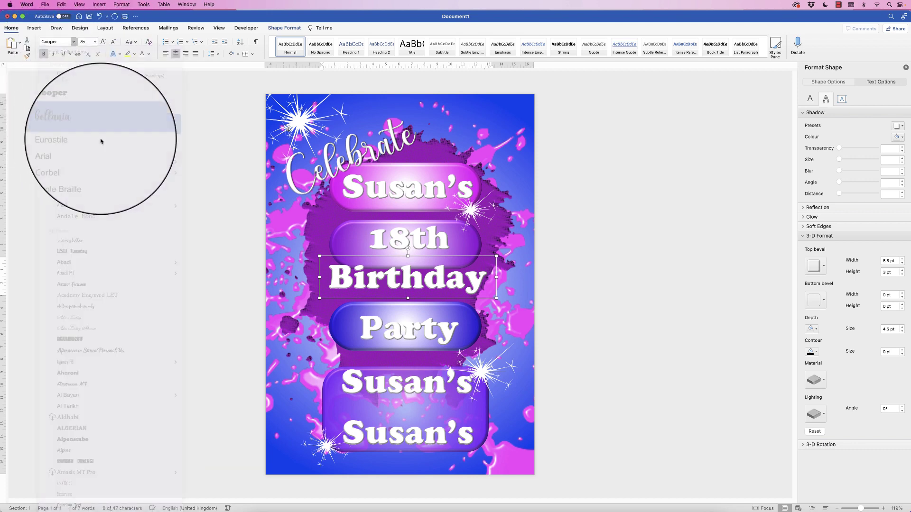
drag(409, 300, 409, 339)
drag(496, 297, 525, 295)
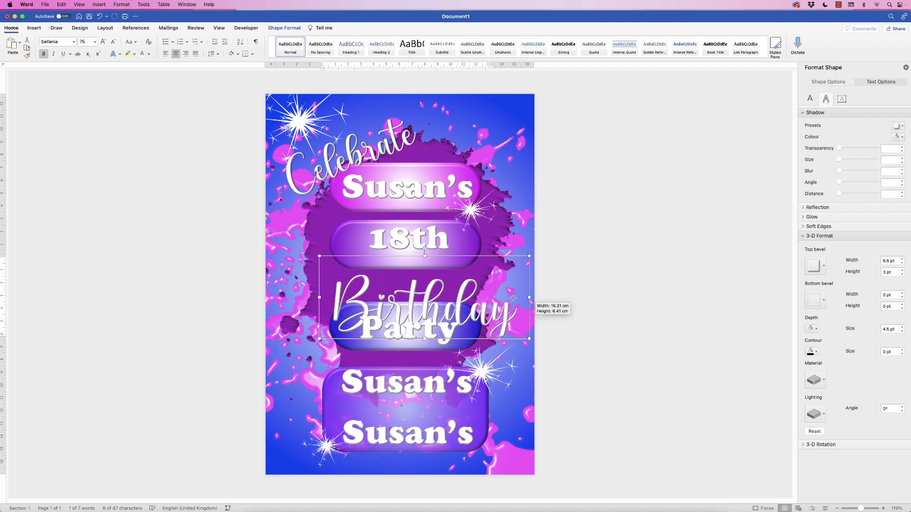
drag(454, 311, 430, 287)
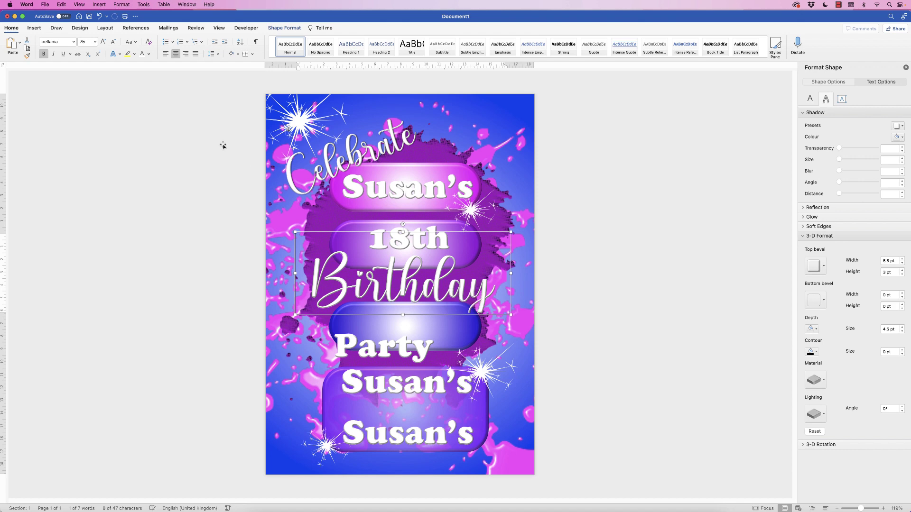
Set the Birthday text to 72 pt and centre the Party text on the blue rounded shape
click(85, 42)
key(Return)
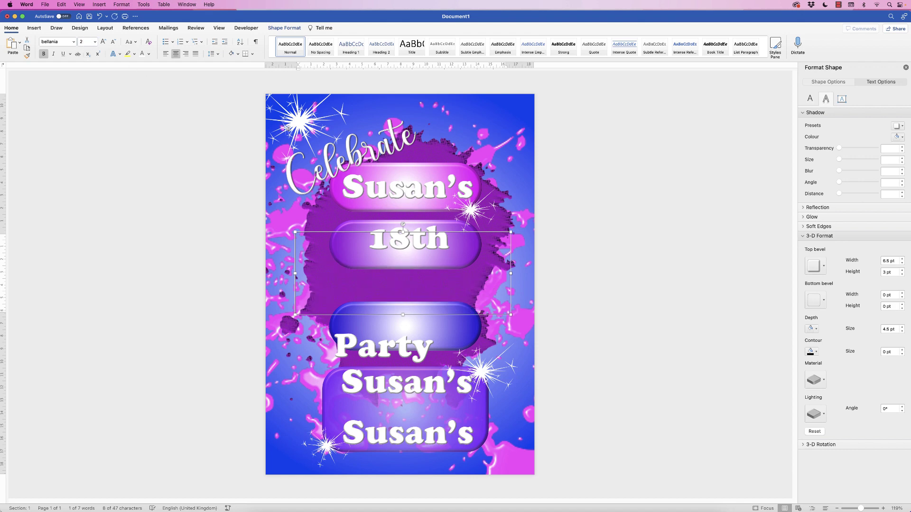
click(83, 42)
text(72)
key(Return)
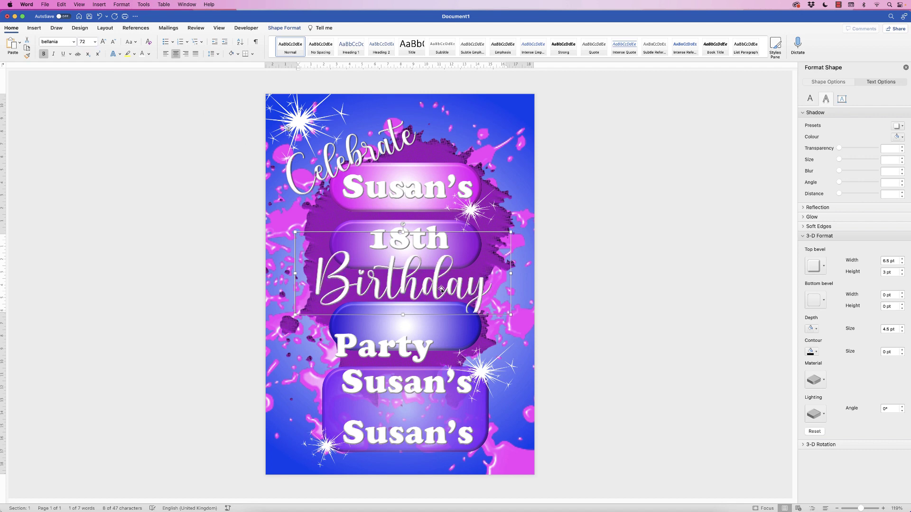
drag(402, 350, 425, 330)
Replace the name copy at the top of the lower panel with the pasted "Saturday June 1st, 7pm" line and shrink its box
click(422, 383)
drag(462, 387, 348, 387)
text(Saturday June 1st, 7pm)
drag(407, 403, 418, 387)
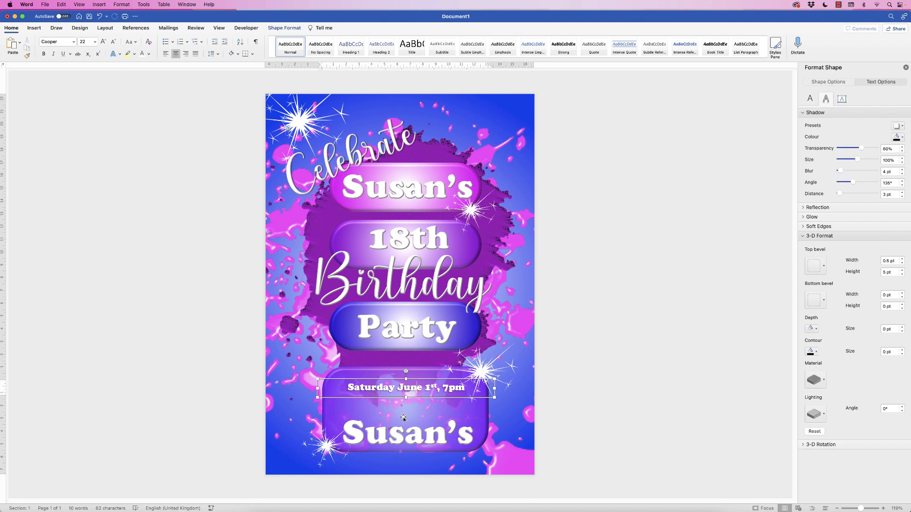
Duplicate the date line below itself, replace its text with pasted "LIVE DJ" and "PARTY FOOD & COCKTAILS" lines, and tuck it under the date
click(404, 428)
click(411, 389)
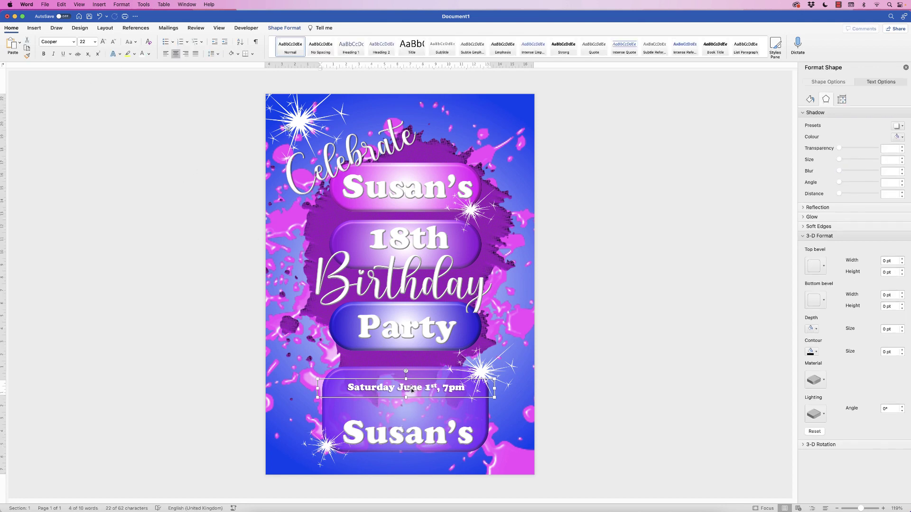
drag(411, 388, 410, 406)
click(421, 414)
click(448, 408)
triple_click(448, 407)
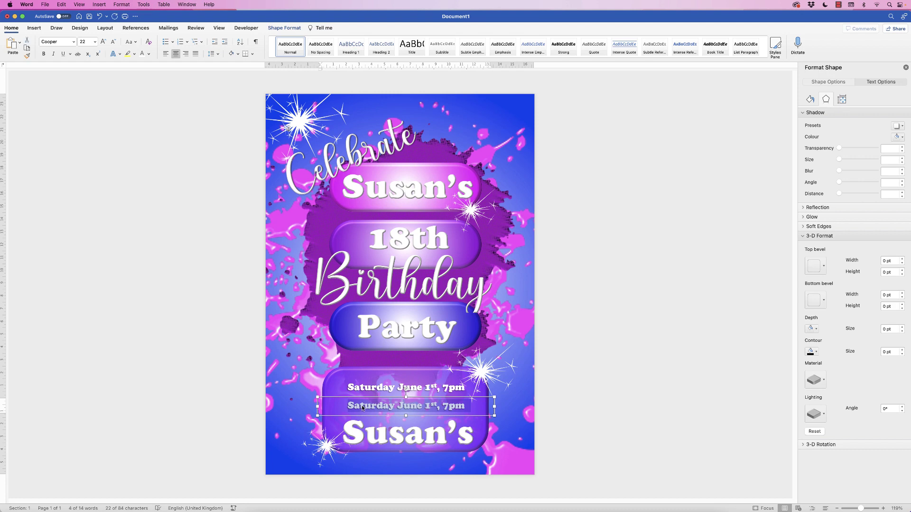
text(LIVE DJ)
mouse_move(406, 416)
mouse_down()
mouse_move(406, 433)
mouse_move(409, 413)
mouse_up()
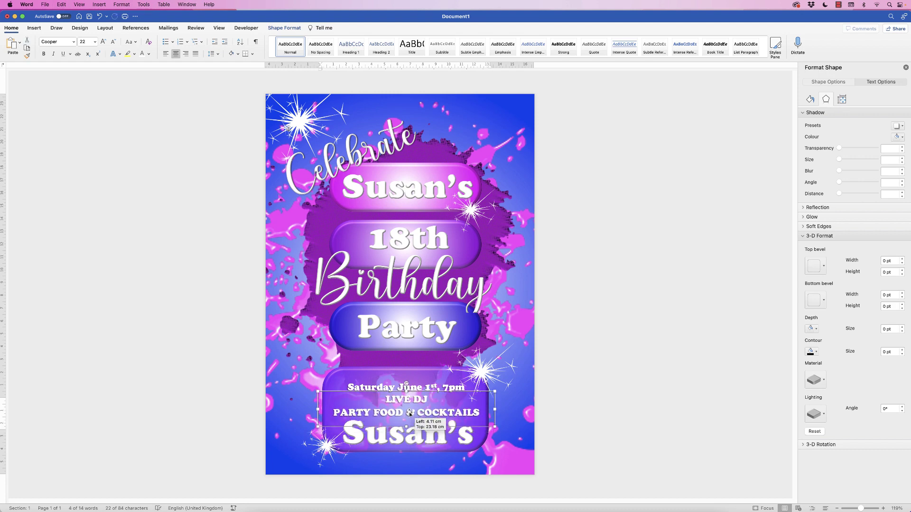
Replace the last name copy in the lower panel with the pasted address line and move the LIVE DJ and food lines down between the details
click(465, 437)
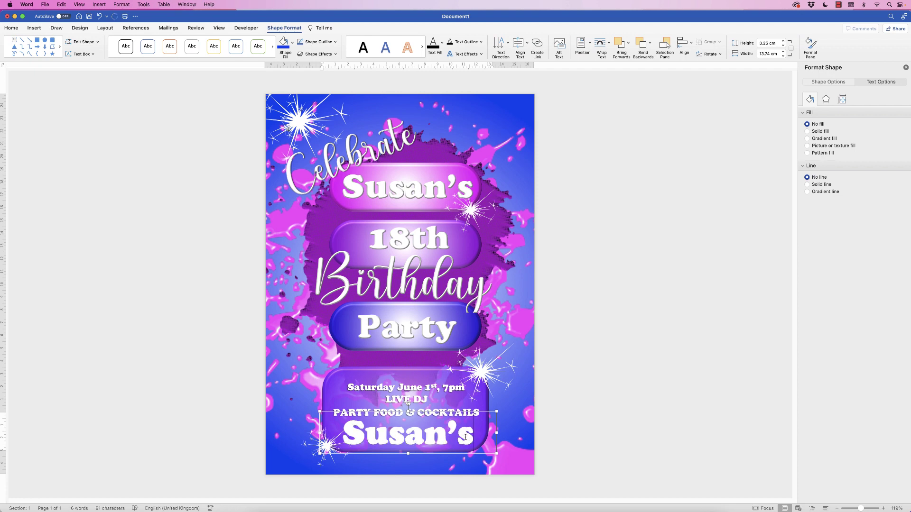
triple_click(462, 438)
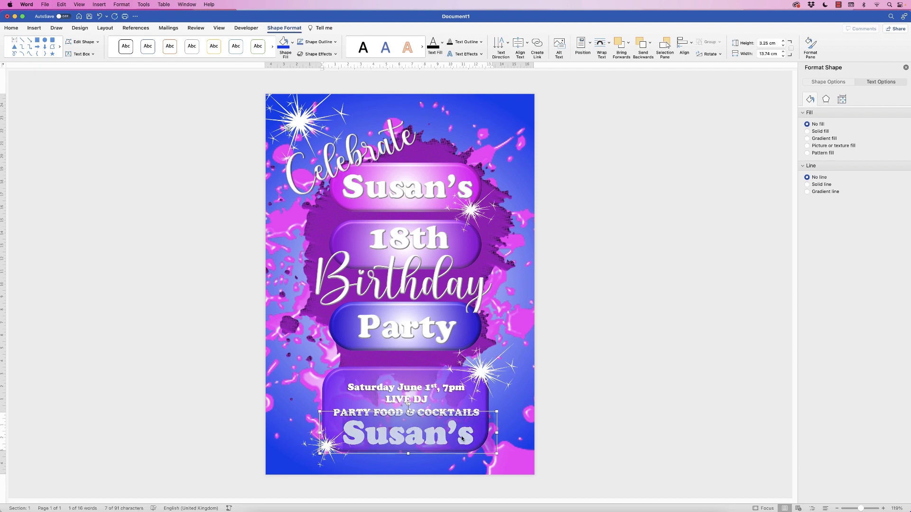
text(101 Party Road, Jivetown, County Name, Zip Code)
mouse_move(408, 454)
mouse_down()
mouse_move(411, 408)
mouse_move(407, 442)
mouse_up()
drag(411, 390, 412, 420)
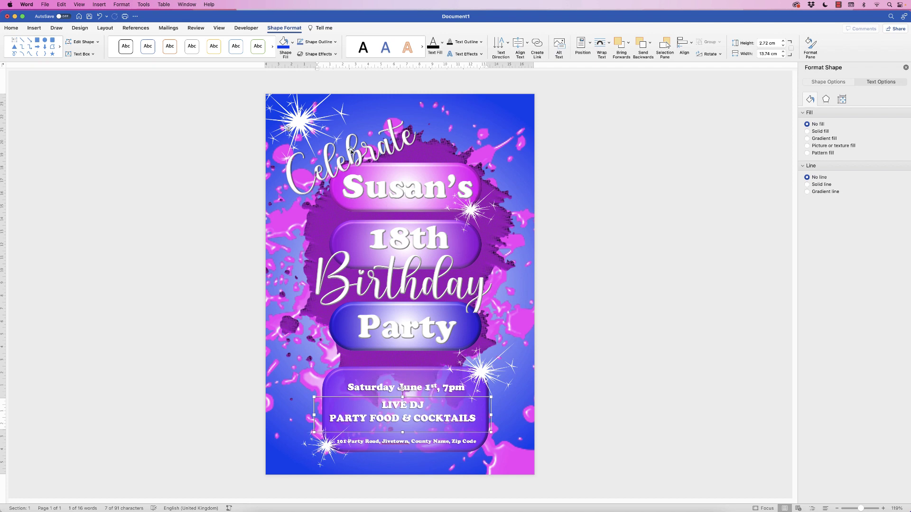
Shrink the name's text box on the pink shape to about 11 by 2.85 cm and move it back over the shape
click(410, 191)
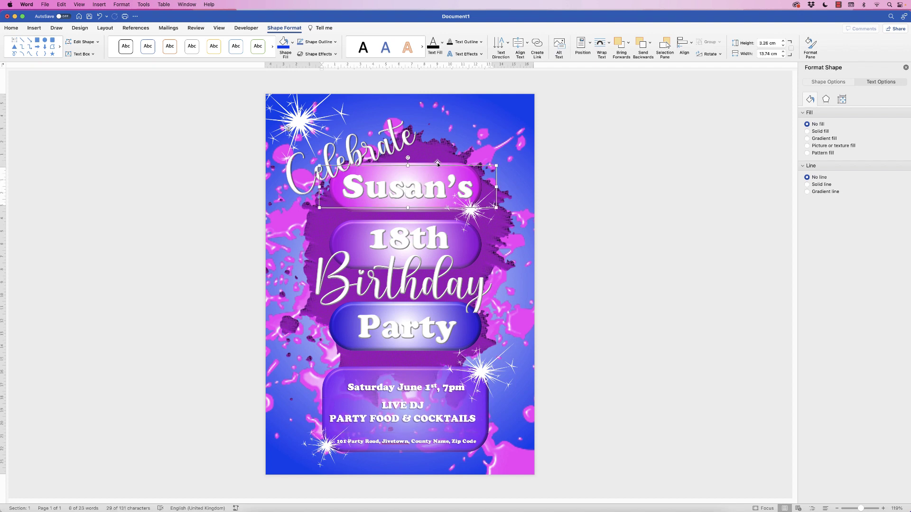
drag(497, 188, 456, 188)
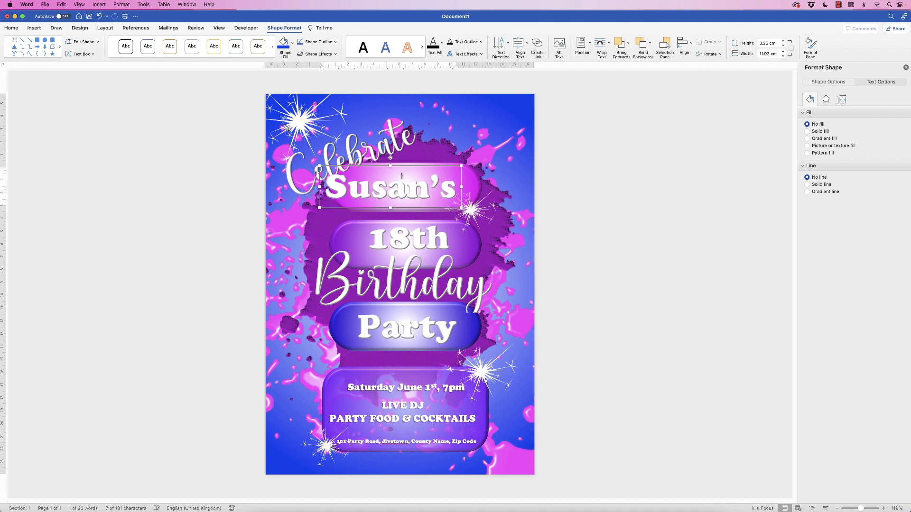
drag(390, 166, 411, 190)
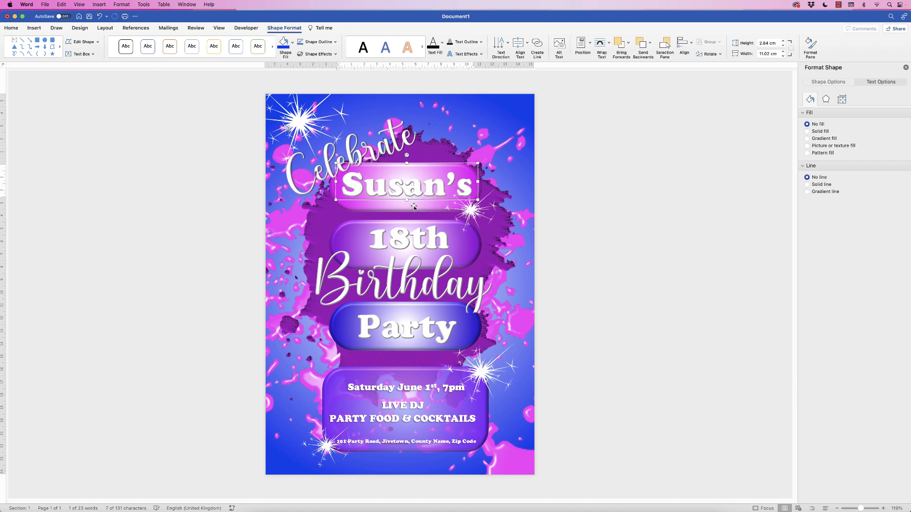
key(super+z)
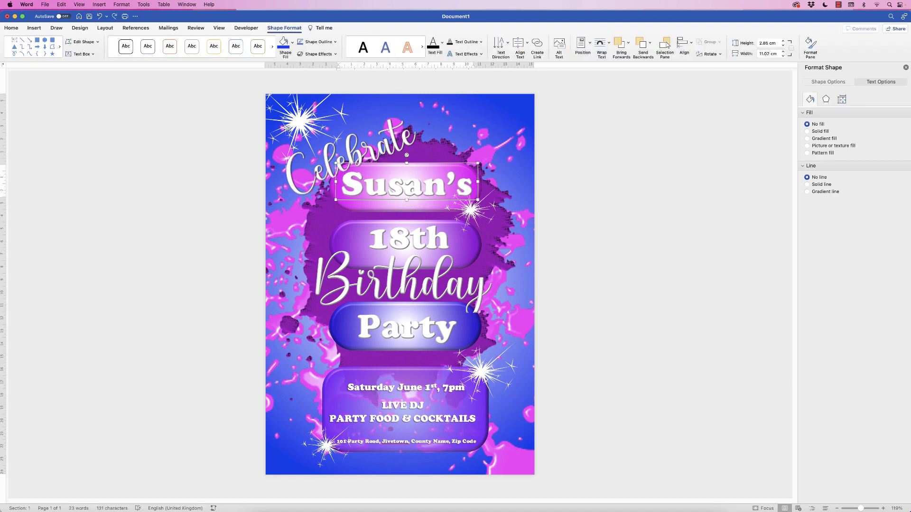
Align the name text and the pink rounded shape to each other's middle and centre
shift+click(406, 206)
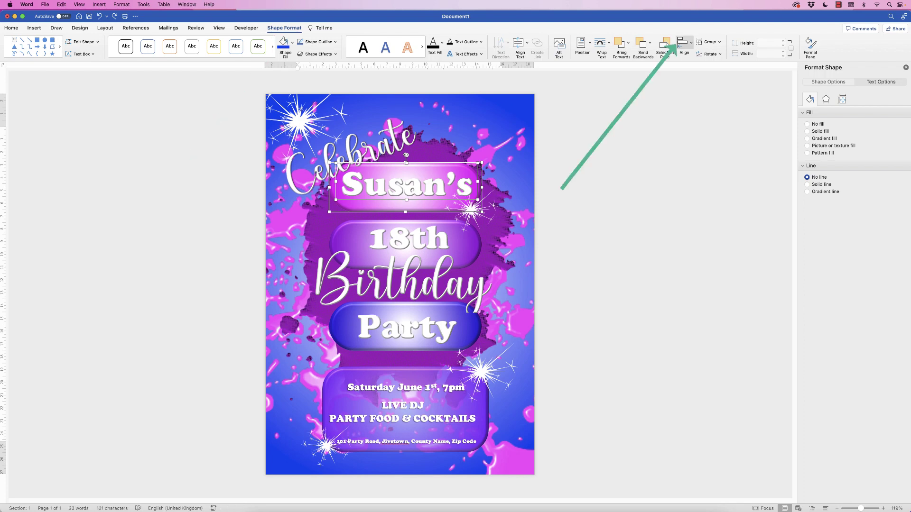
click(682, 43)
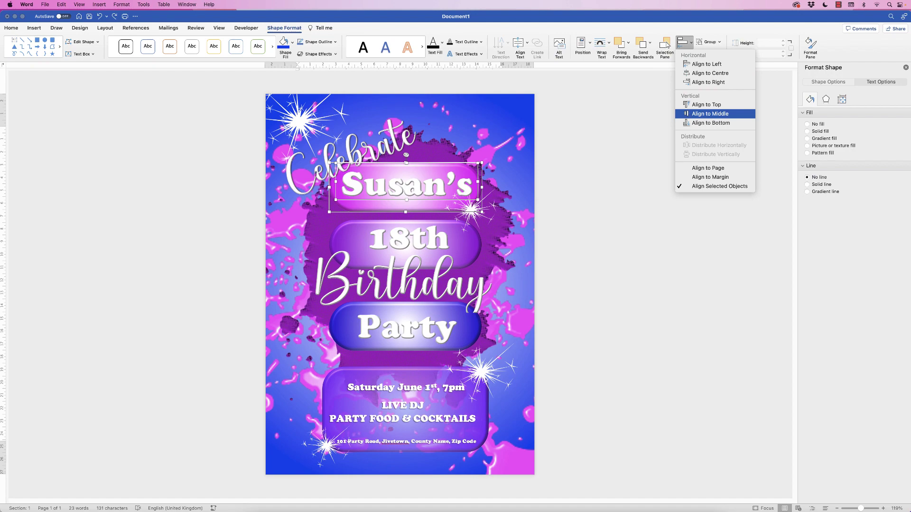
click(710, 114)
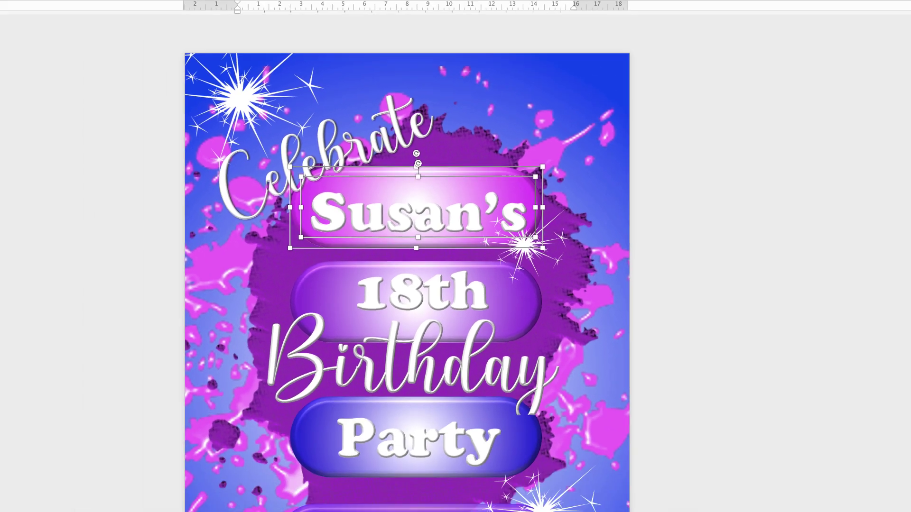
click(684, 42)
click(710, 73)
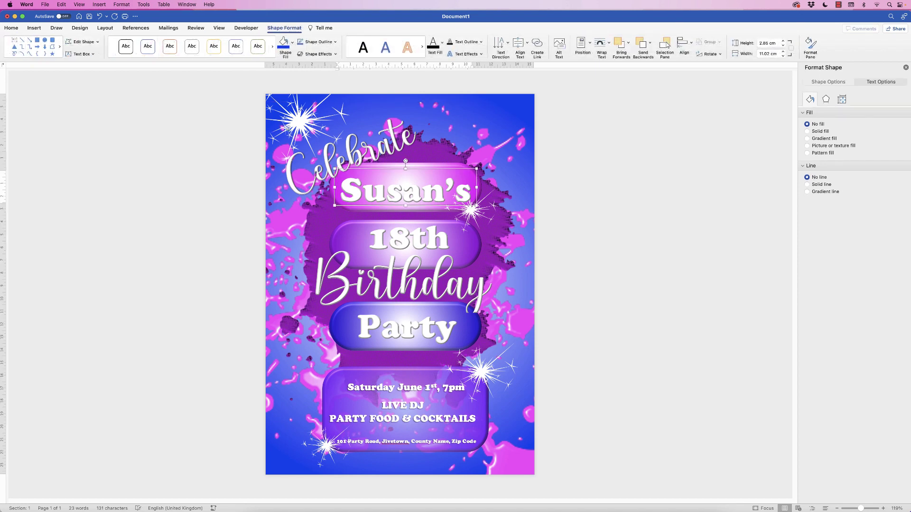
Nudge the name text slightly up on the pink rounded shape and group the text with the shape
key(Up)
key(Up)
key(Up)
key(Up)
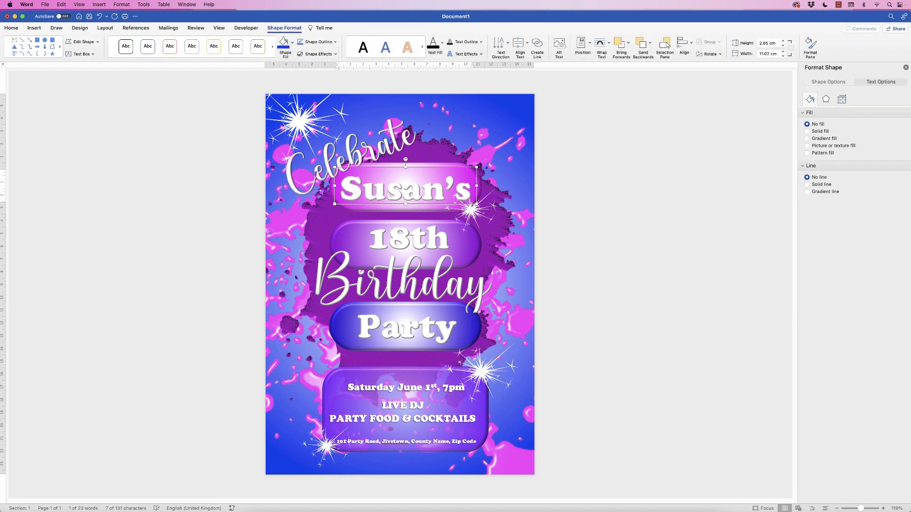
key(Up)
key(Up)
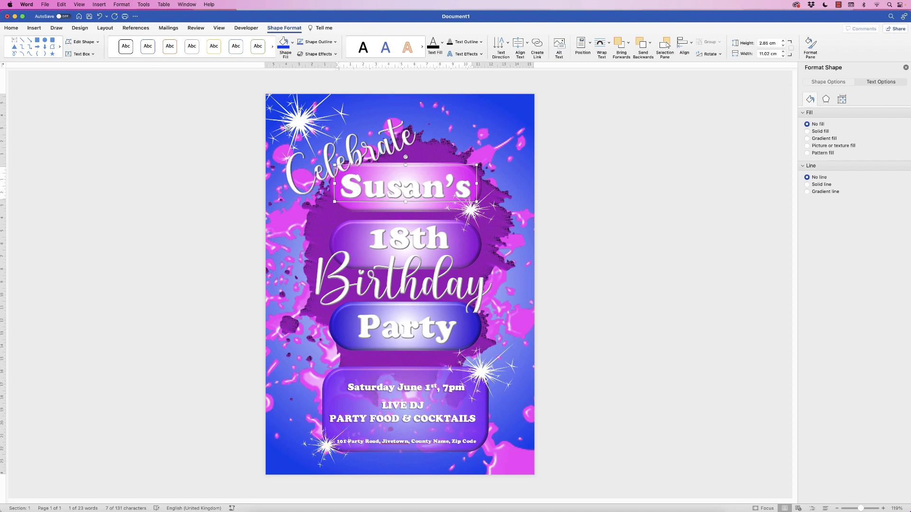
shift+click(406, 207)
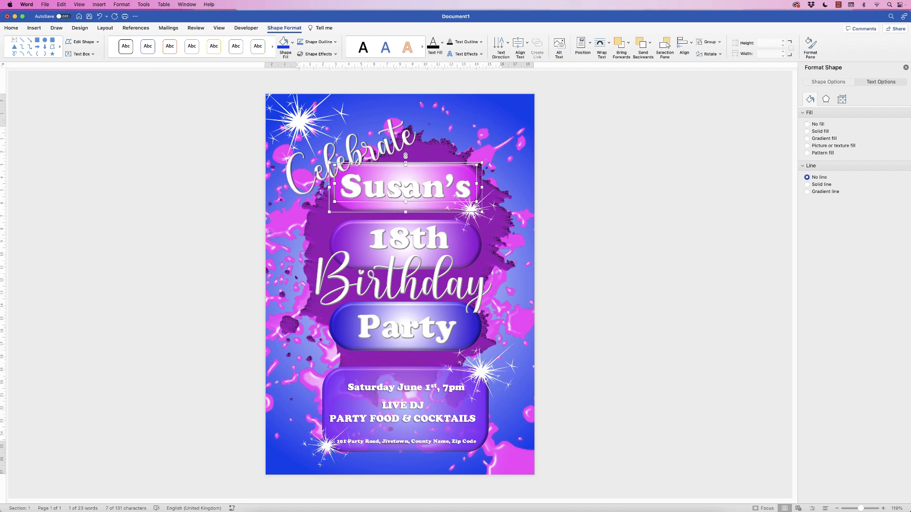
click(710, 41)
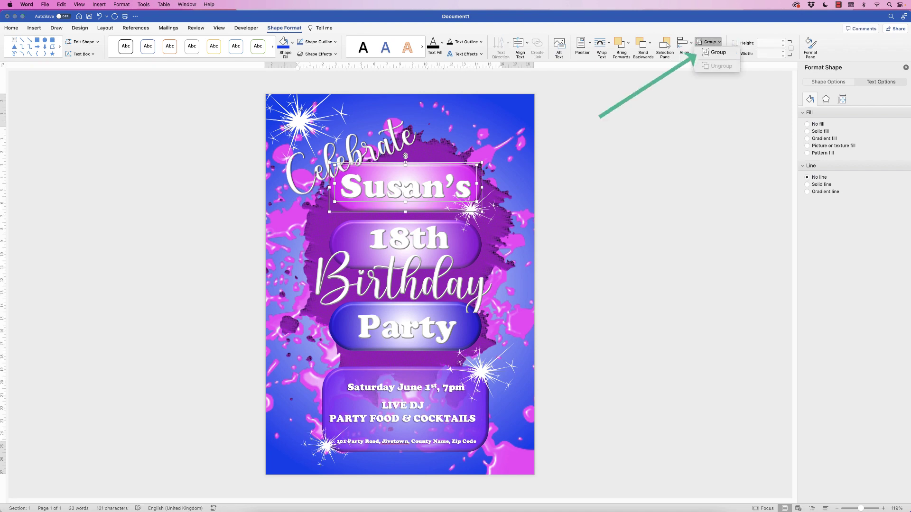
click(712, 55)
mouse_move(416, 201)
mouse_down()
mouse_move(427, 194)
mouse_move(422, 207)
mouse_up()
Bring the Celebrate text in front of the pink shape and move the Birthday text down over Party, clear of 18th
click(287, 128)
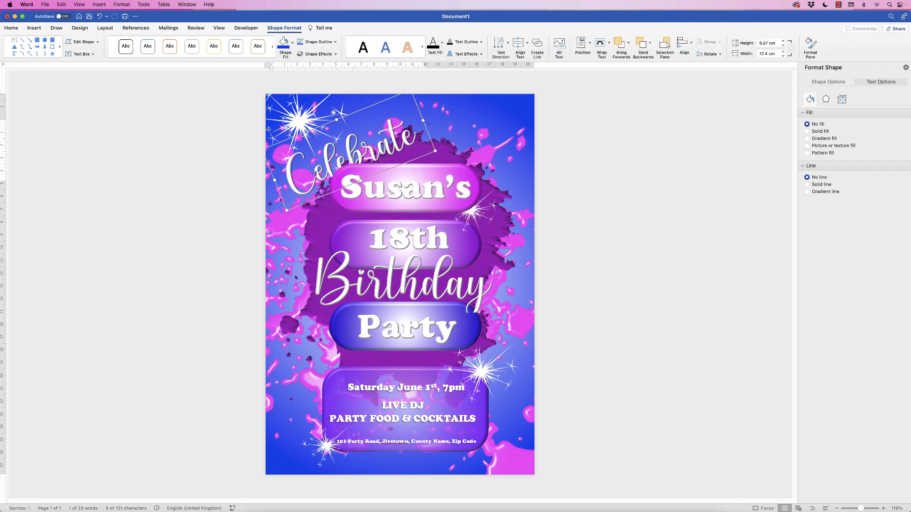
click(620, 44)
key(Tab)
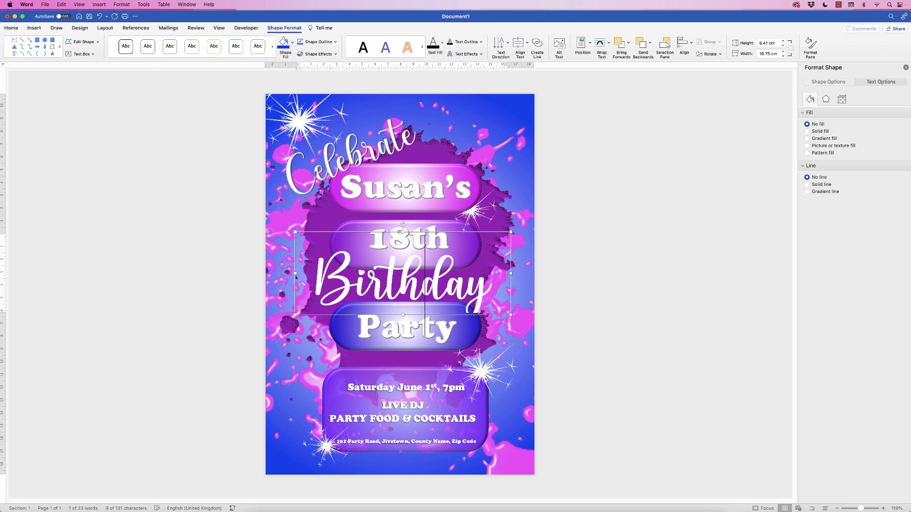
key(Tab)
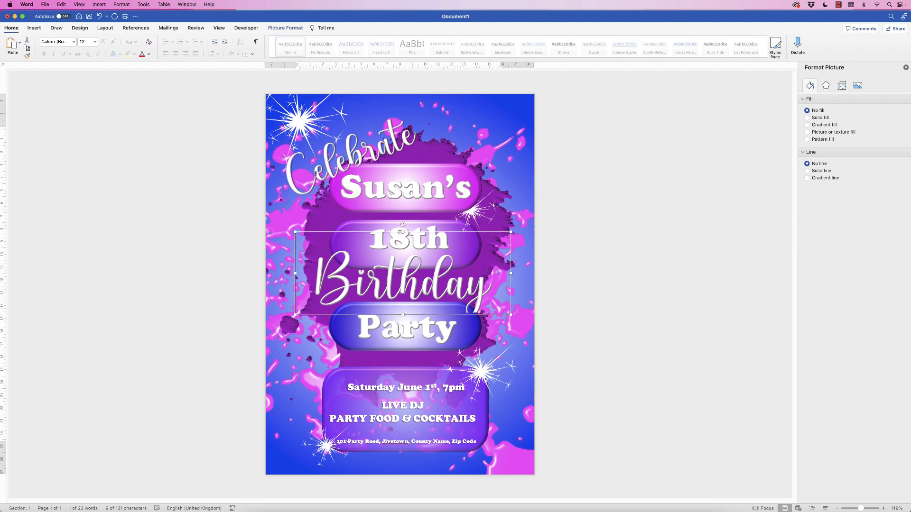
key(super+z)
key(super+z)
key(Tab)
Align the 18th text and its purple rounded shape to each other's horizontal centre
shift+click(406, 265)
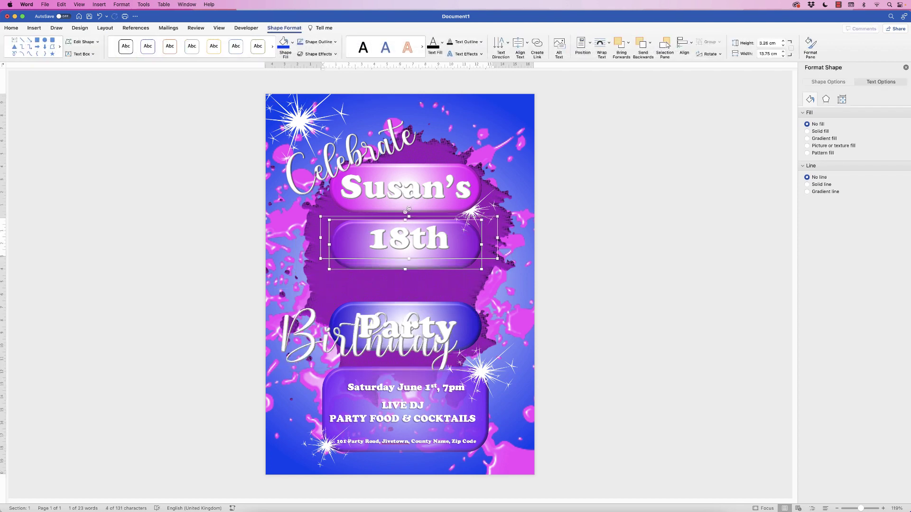
click(683, 43)
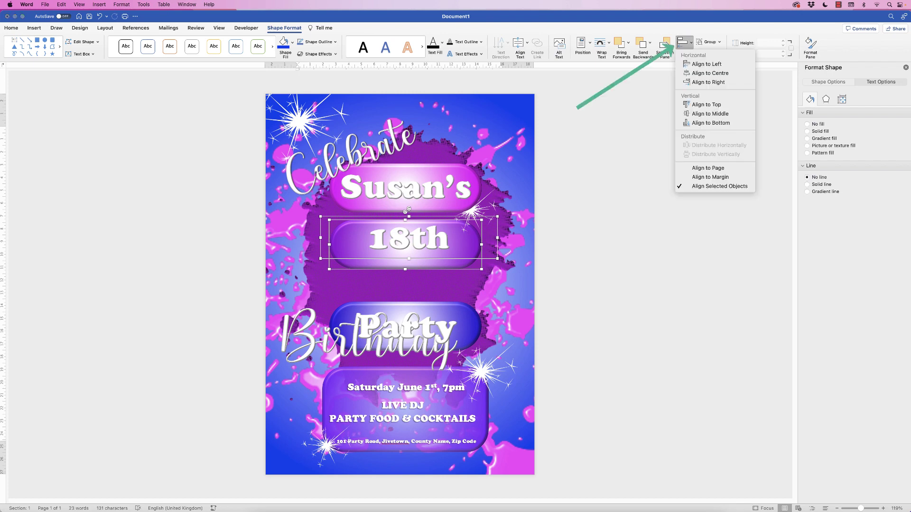
click(709, 73)
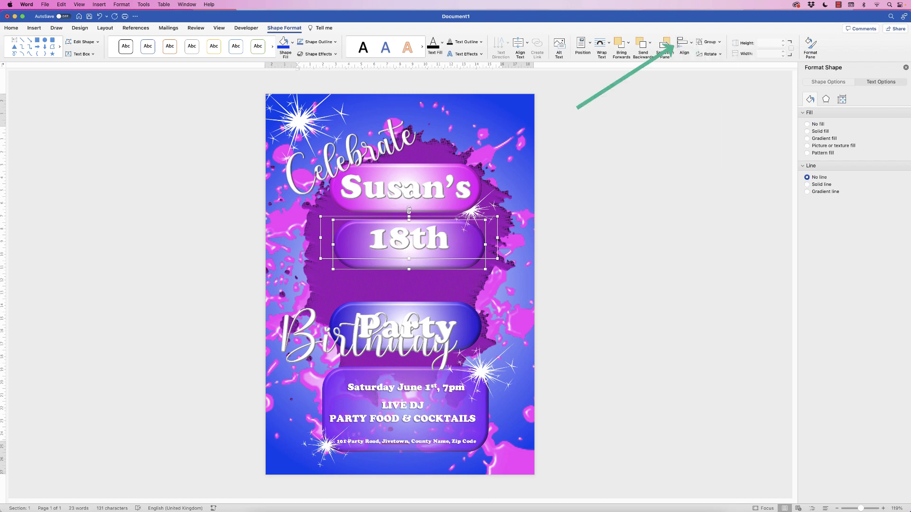
click(515, 190)
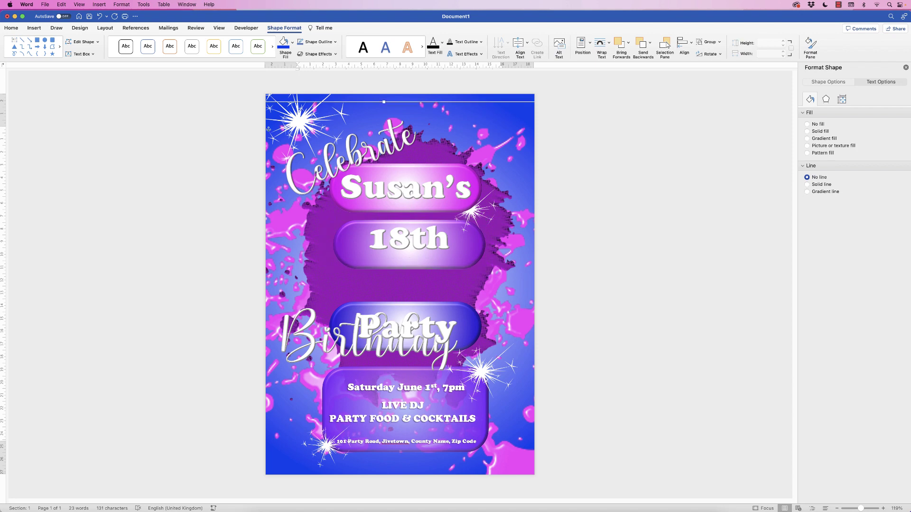
Nudge the 18th text down until it sits in the vertical middle of the purple shape
click(409, 239)
key(Tab)
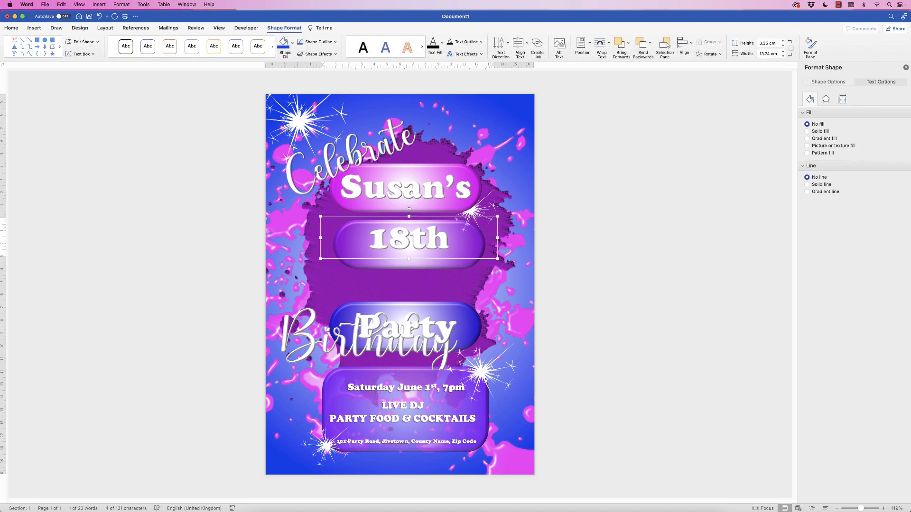
key(Down)
key(Down)
key(Down)
key(Down)
key(Down)
key(Down)
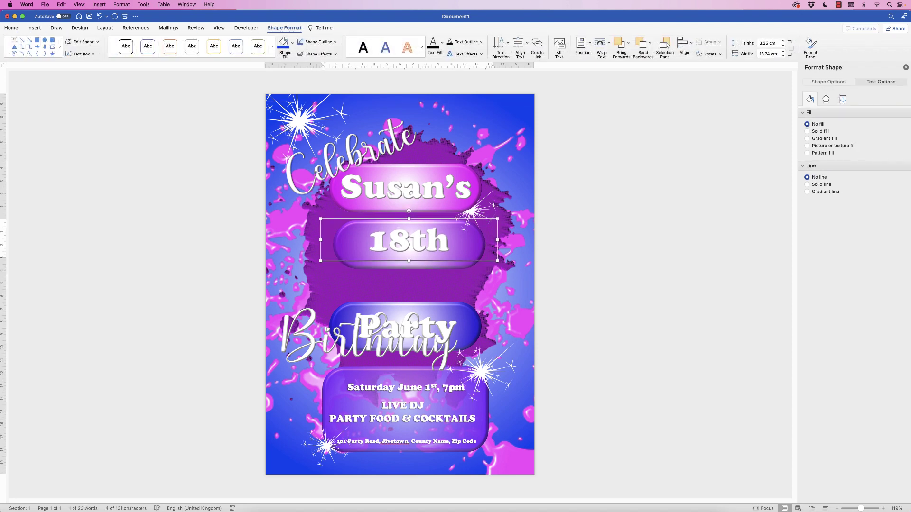
key(Down)
key(Down)
key(Down)
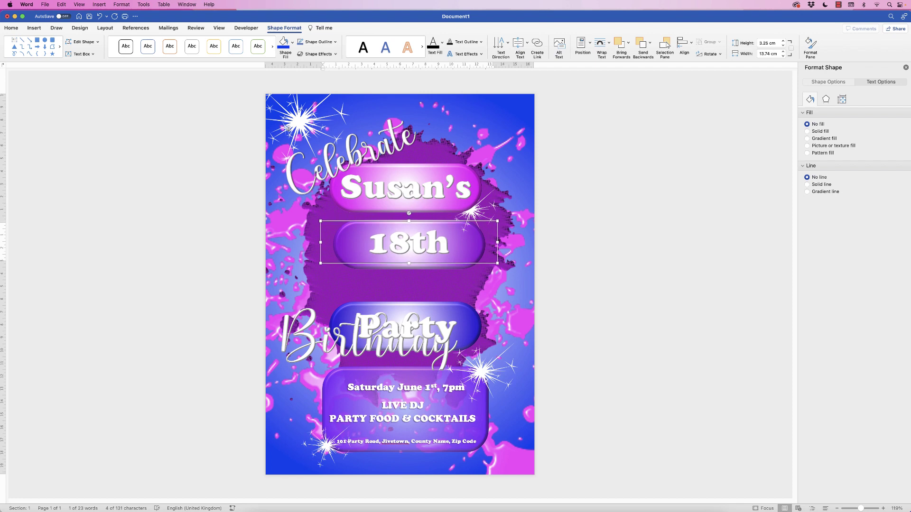
key(Down)
key(Down)
Group the 18th text with its purple shape and centre the group horizontally on the poster
shift+click(409, 266)
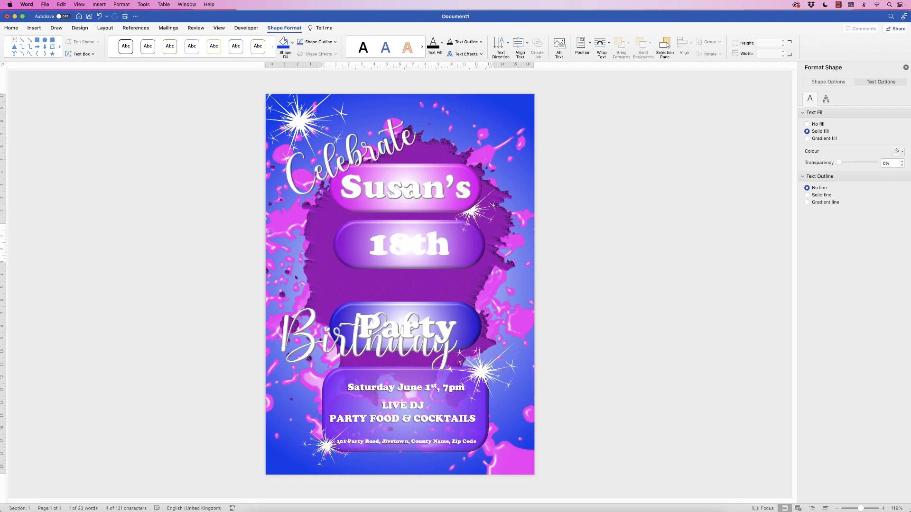
click(708, 42)
click(712, 52)
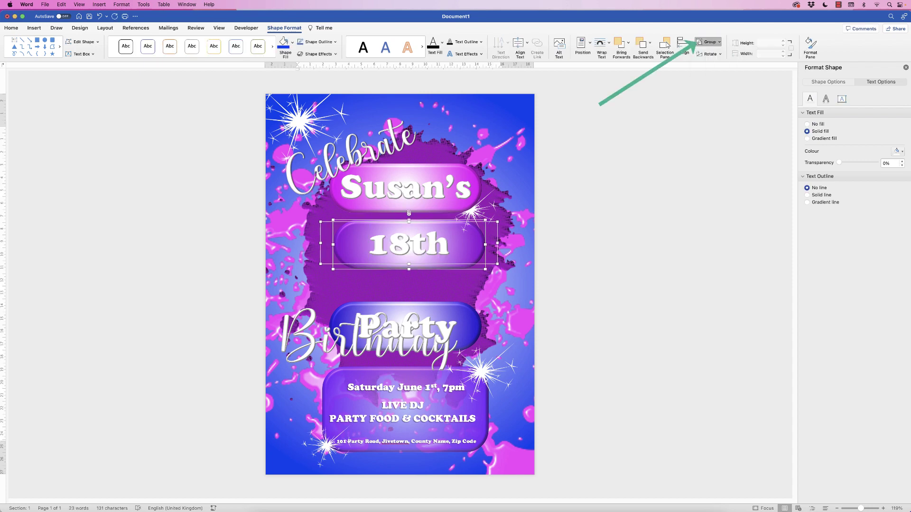
click(684, 44)
click(698, 72)
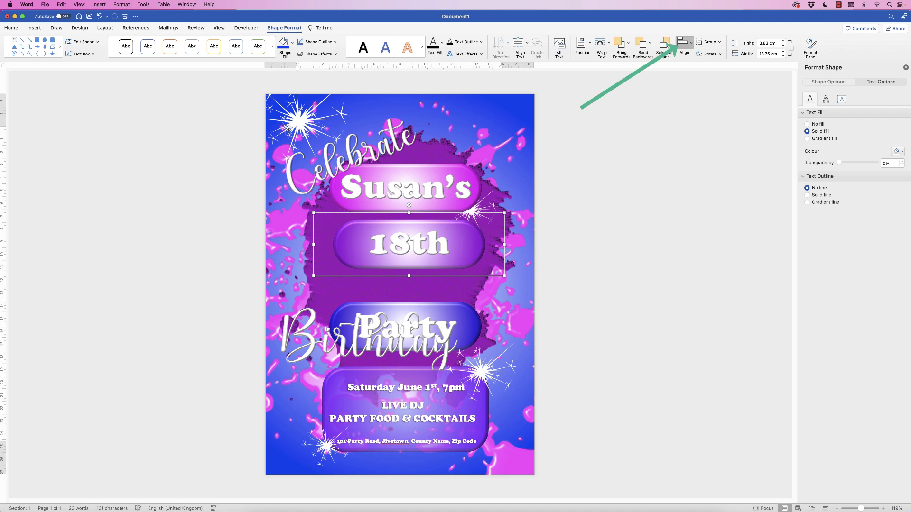
Centre the grouped name text and pink shape horizontally on the poster
click(405, 188)
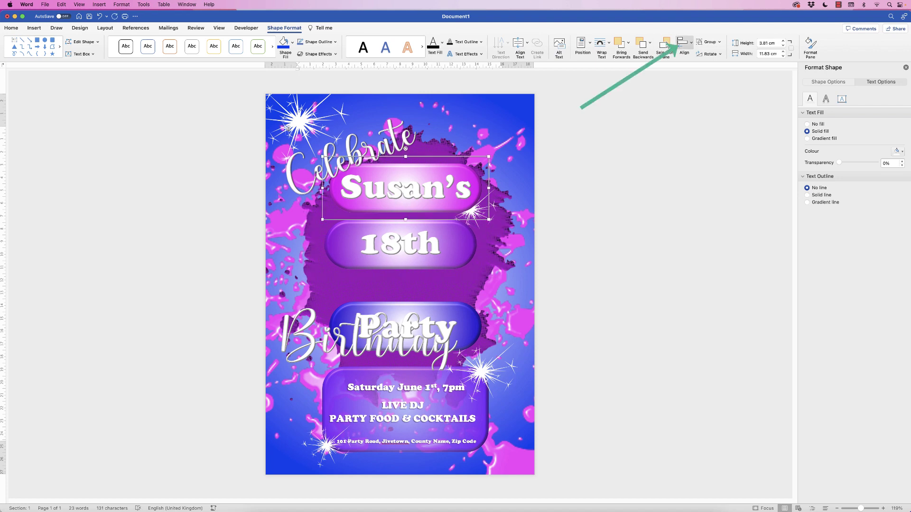
click(683, 44)
click(698, 73)
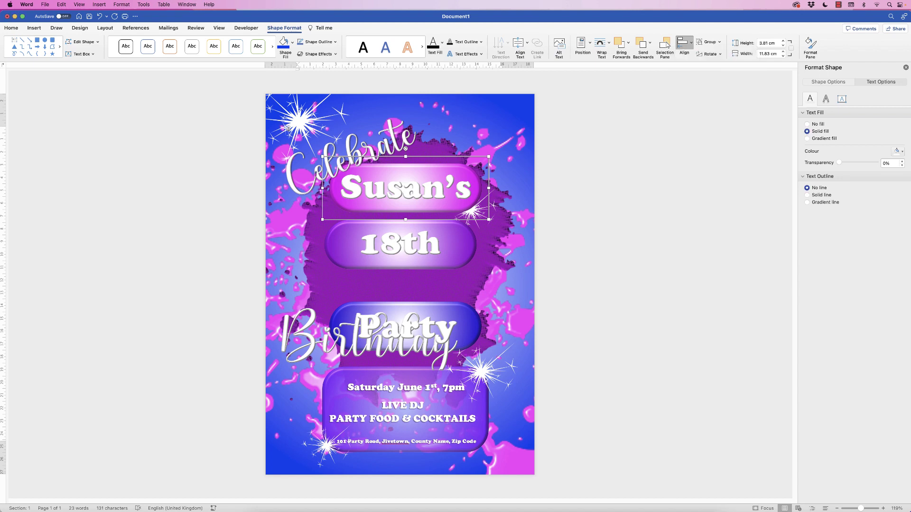
click(269, 129)
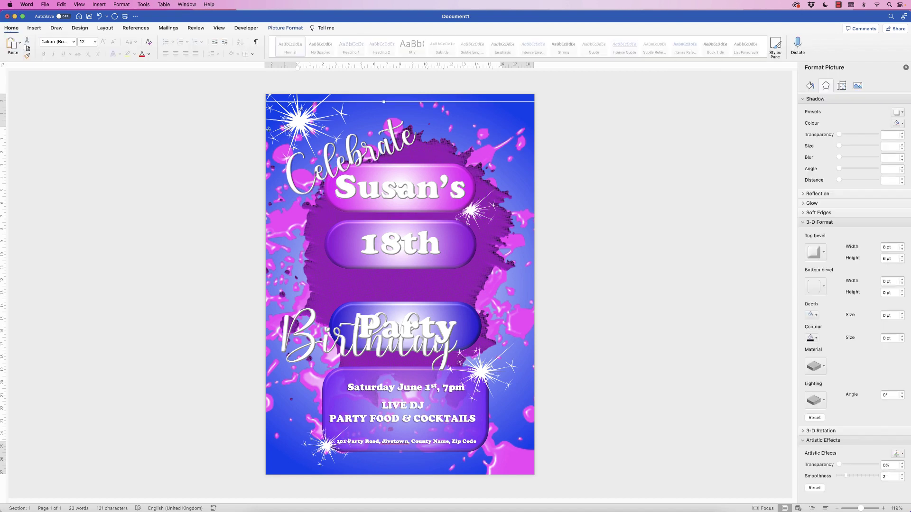
Move the Birthday text back up between the purple and blue shapes and align it to the horizontal centre of the margins
drag(372, 350, 409, 294)
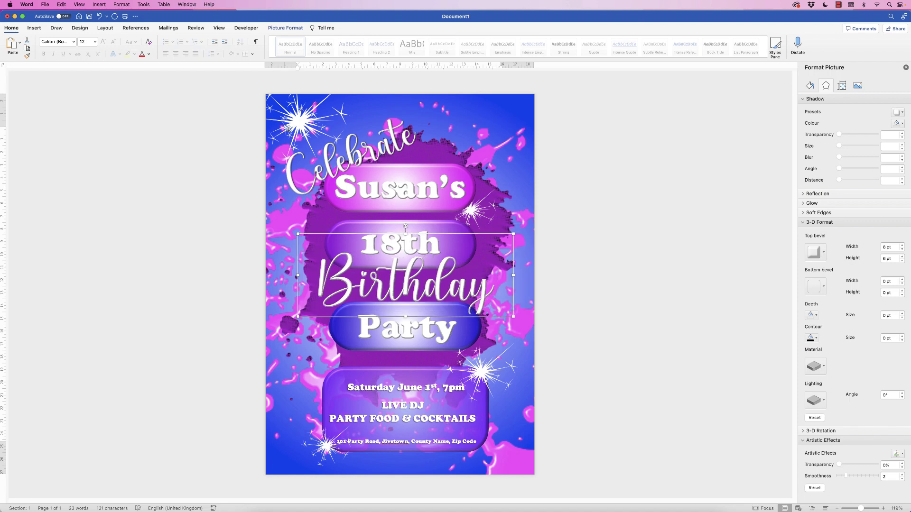
click(284, 27)
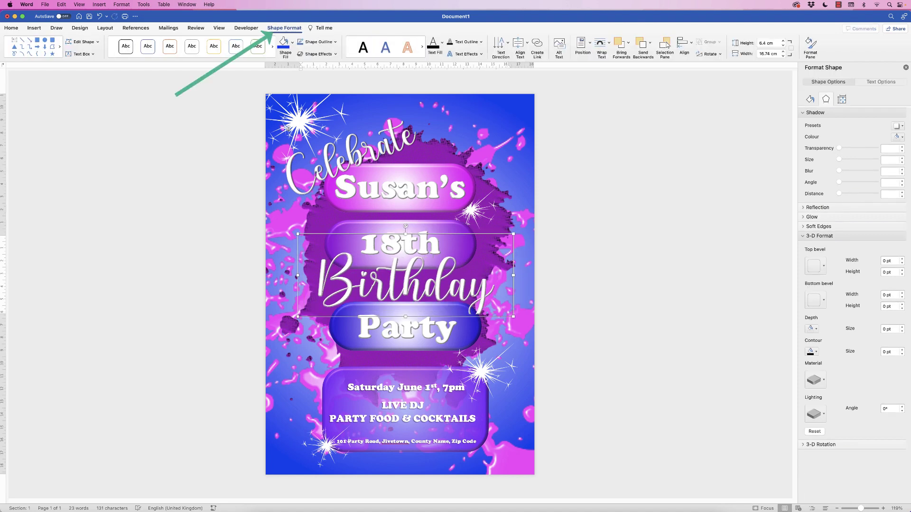
click(683, 43)
click(710, 73)
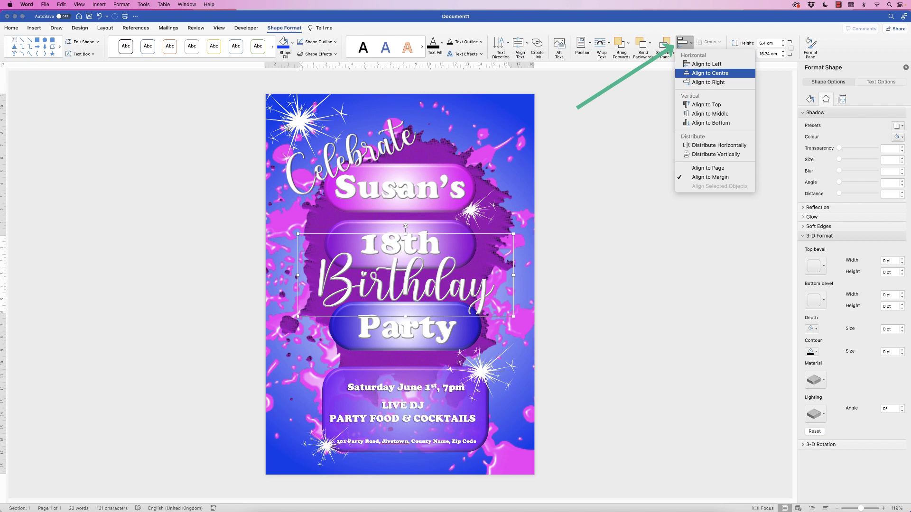
Narrow the Party text box to about 9.08 cm wide and align it with the blue shape by their horizontal centres
click(406, 327)
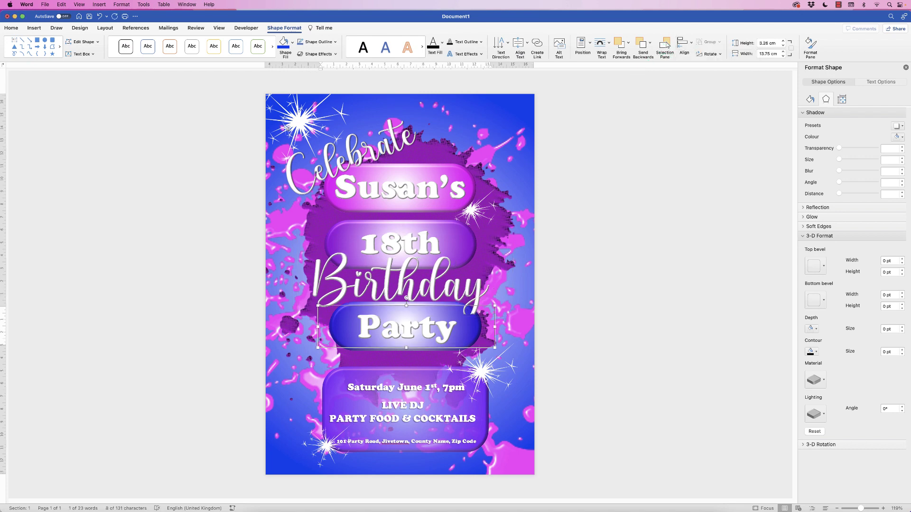
drag(494, 327, 454, 346)
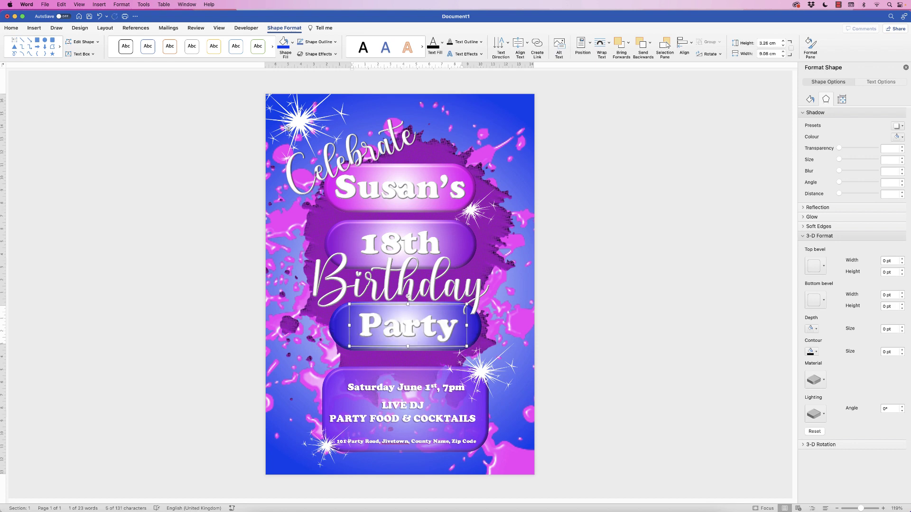
shift+click(406, 296)
click(684, 46)
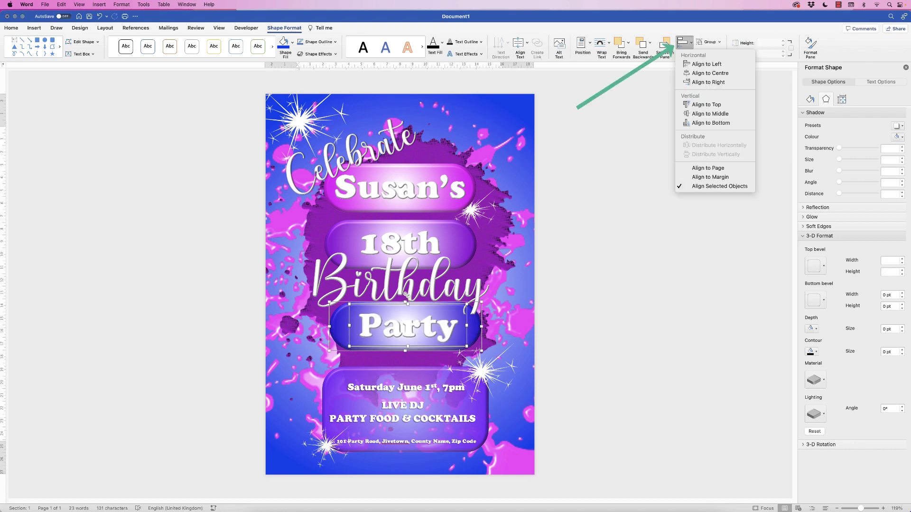
click(715, 73)
Group the Party text with its blue shape and centre the group horizontally between the margins
click(512, 143)
click(405, 325)
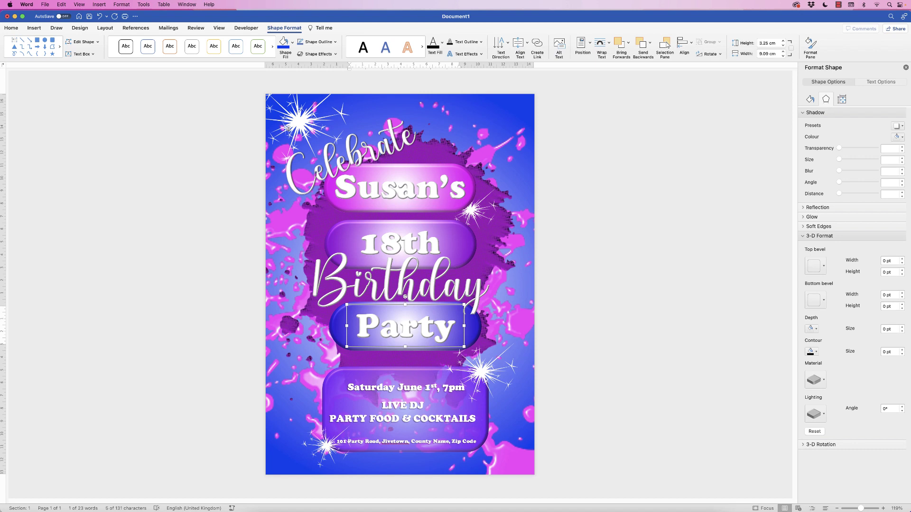
shift+click(338, 332)
click(709, 42)
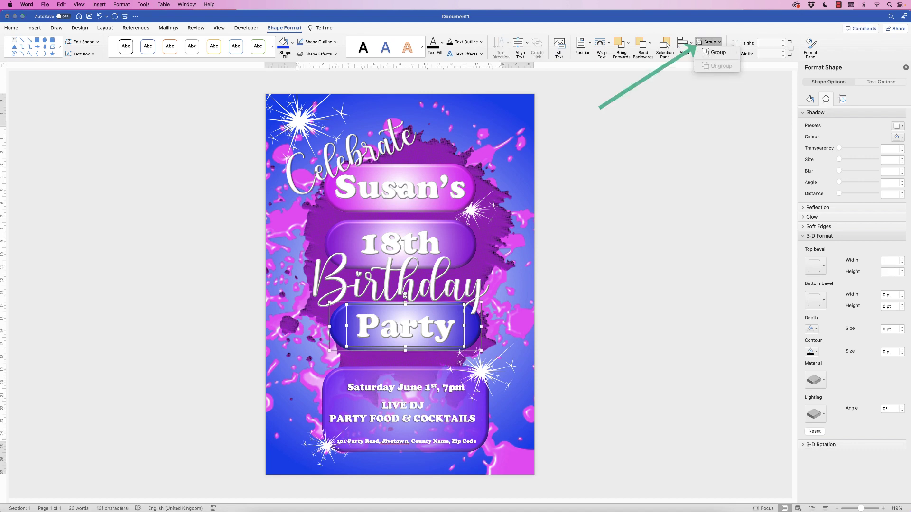
click(718, 52)
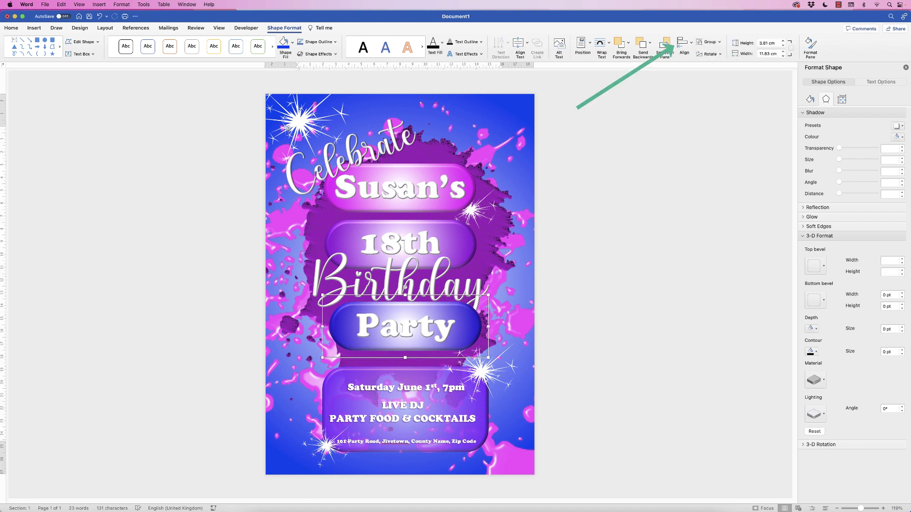
click(683, 44)
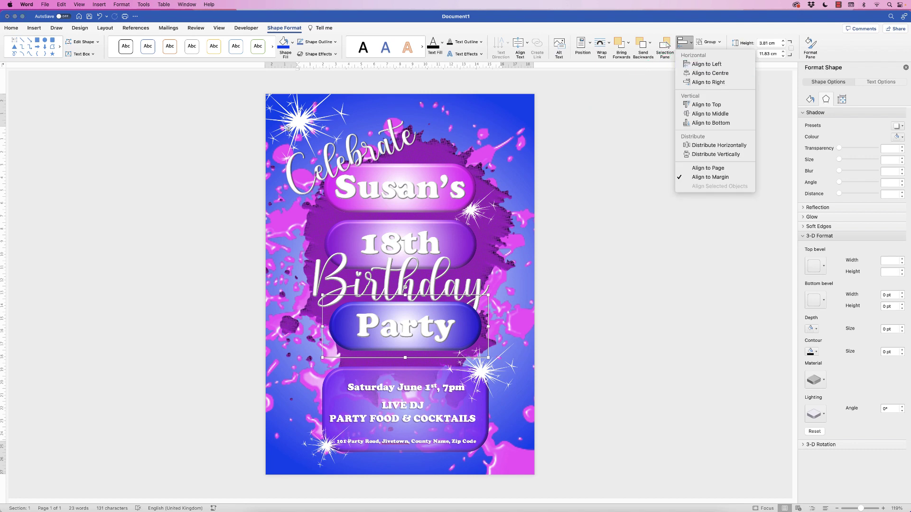
click(666, 44)
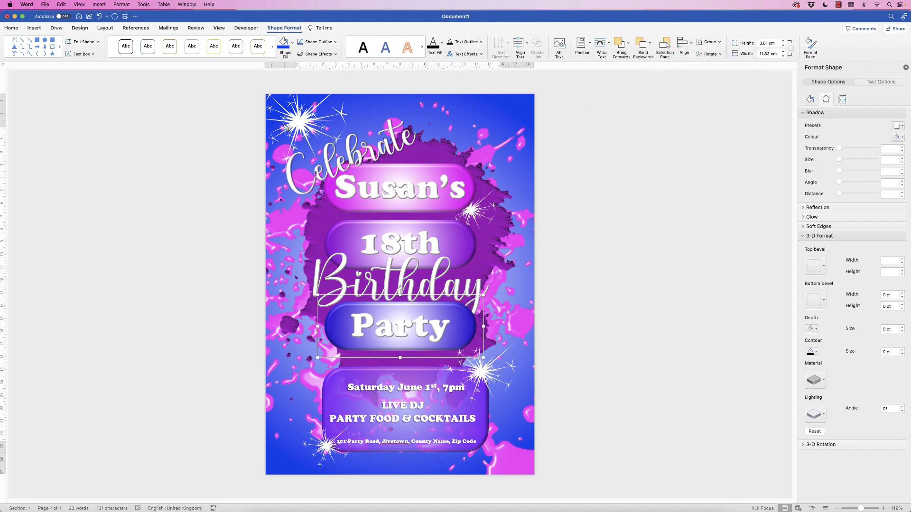
Align the date, entertainment and address texts with the event details shape by their horizontal centres
triple_click(402, 388)
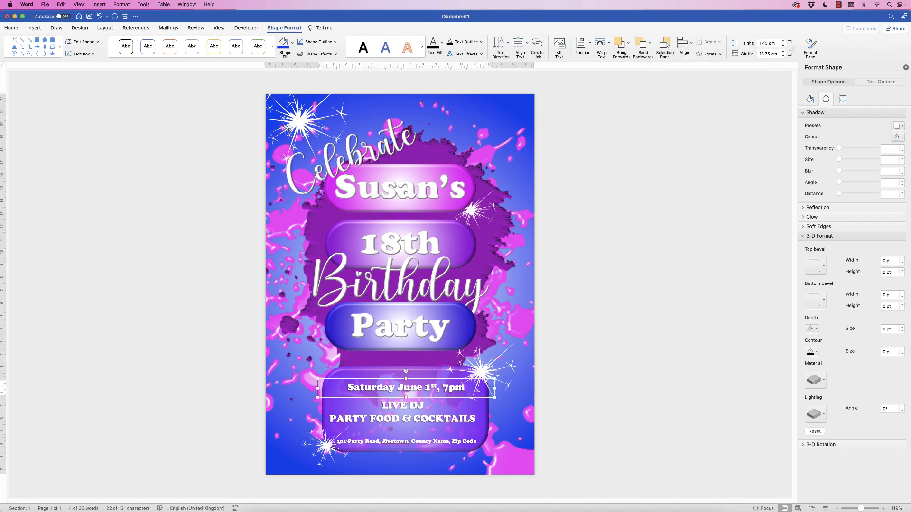
shift+click(396, 441)
shift+click(402, 388)
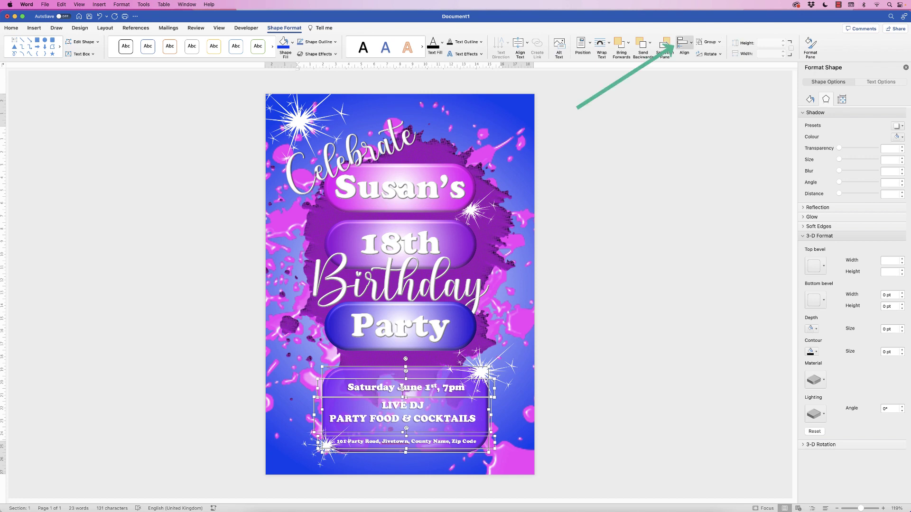
click(684, 45)
click(702, 73)
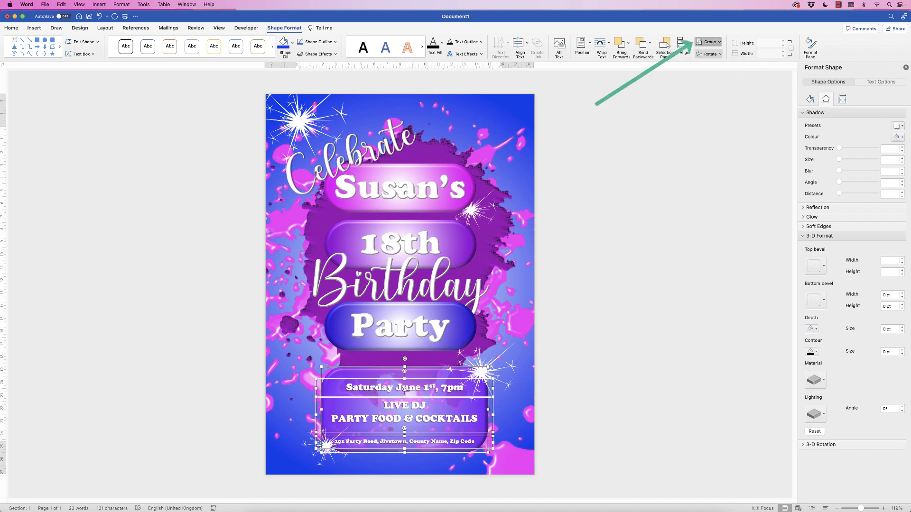
Group the event details texts with their shape and centre the group horizontally on the poster
key(super+alt+g)
click(684, 45)
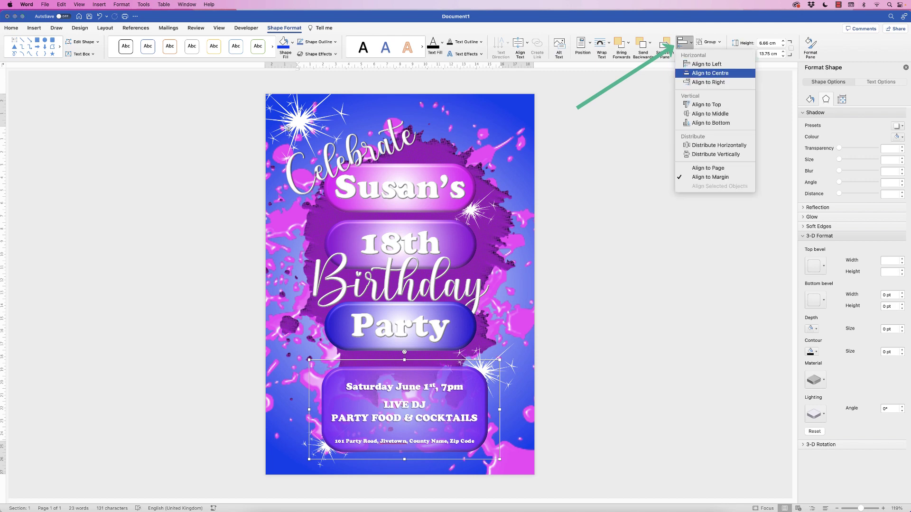
click(702, 73)
click(269, 129)
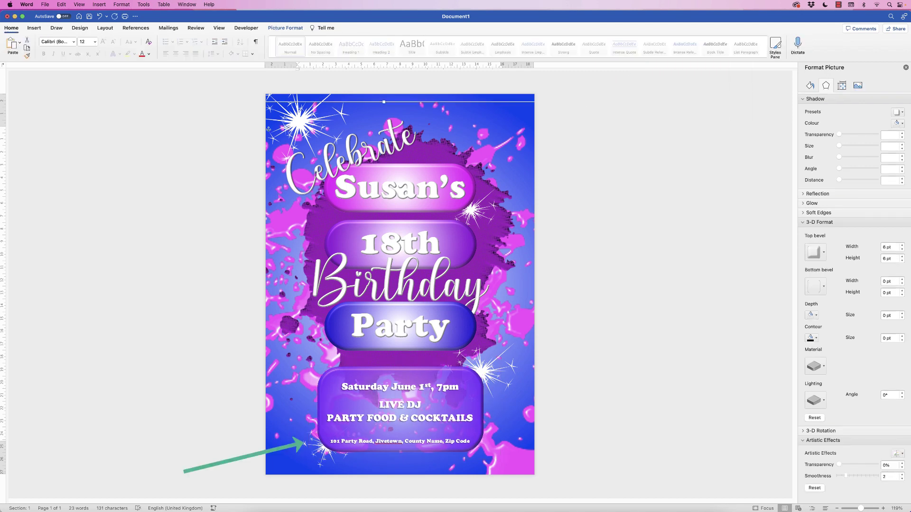
Bring the two starbursts at the lower-left and upper-right corners of the event details shape to the front
click(327, 447)
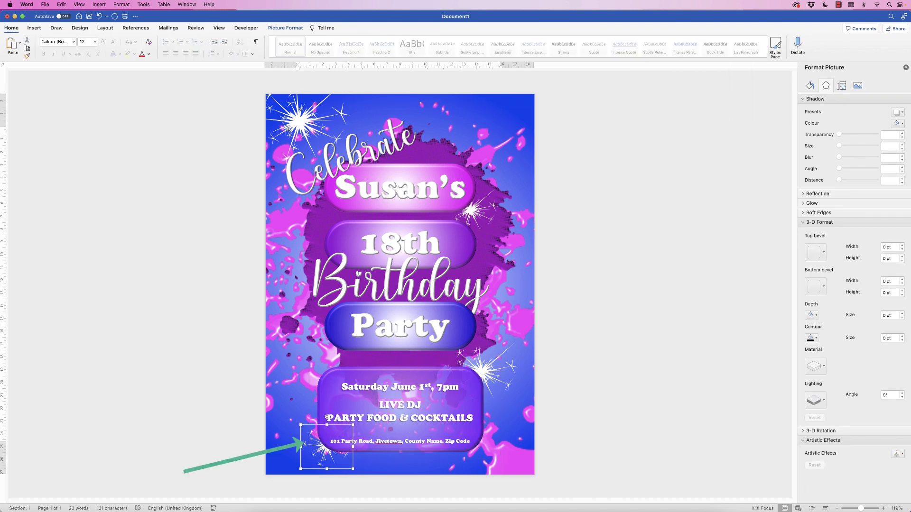
click(284, 27)
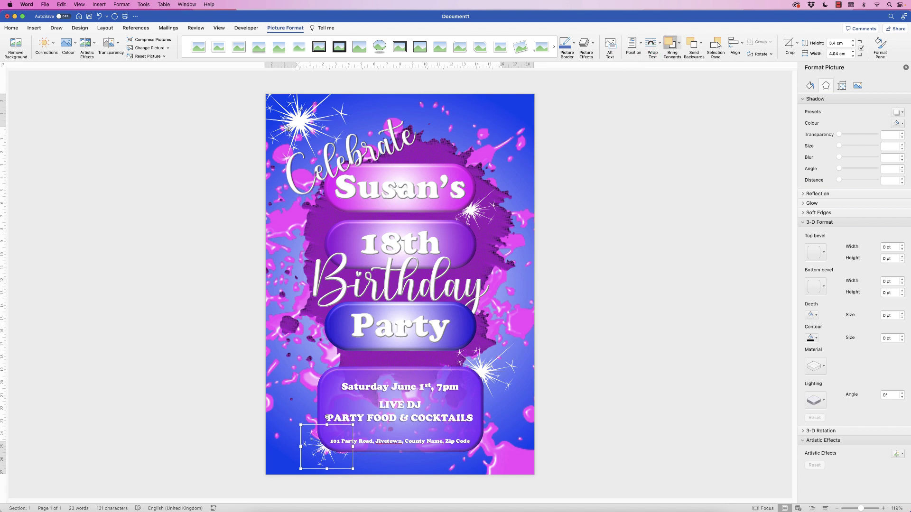
click(672, 43)
click(671, 43)
key(Tab)
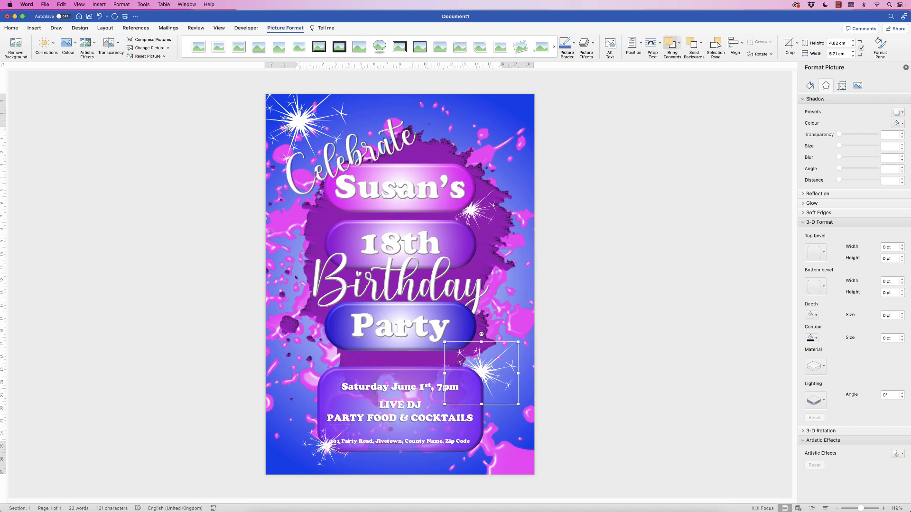
click(679, 42)
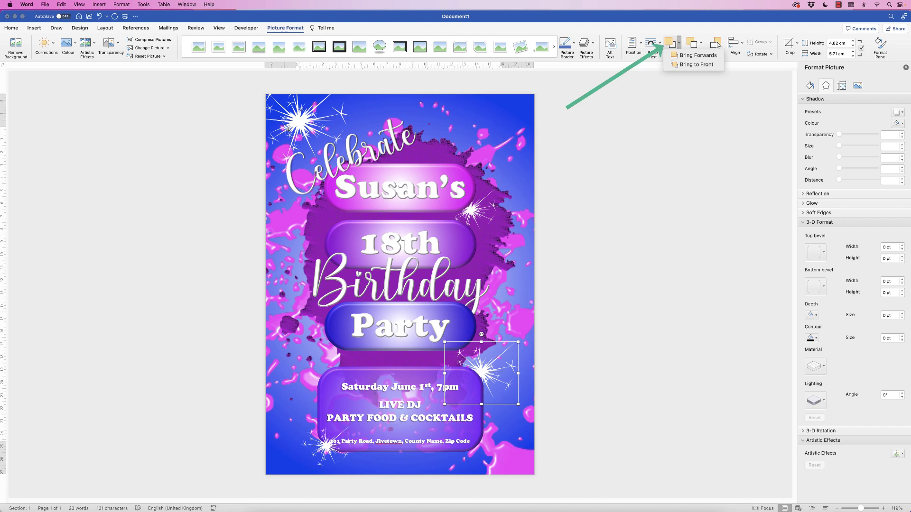
key(Return)
Bring the starburst beside the pink name shape to the front and move it down onto the purple shape's upper-right corner
click(470, 211)
click(679, 43)
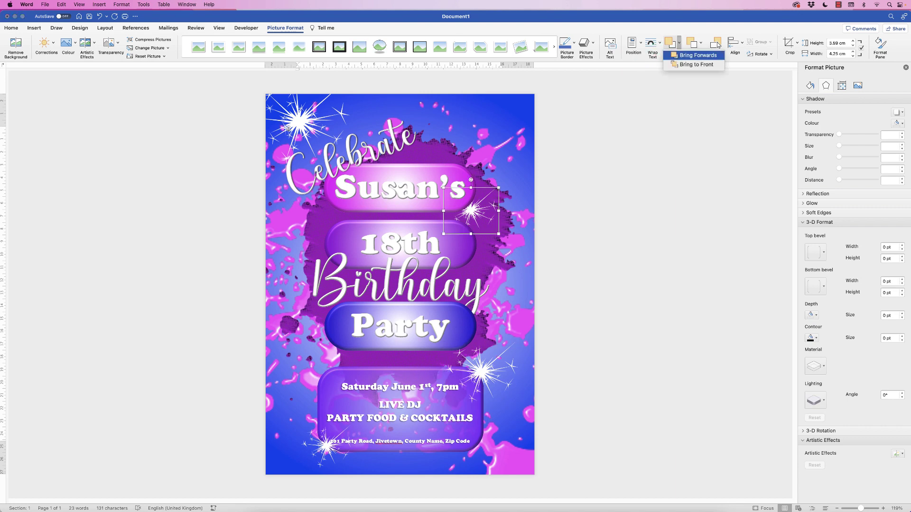
click(693, 65)
drag(471, 210, 469, 224)
Bring the Birthday text forward over the blue Party shape and extend its text box to about 6.85 cm high
click(400, 279)
click(621, 44)
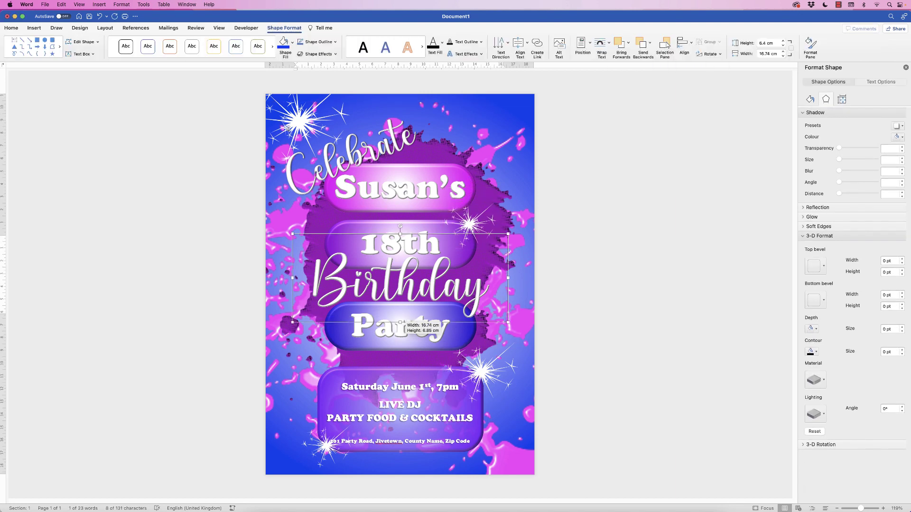
key(Escape)
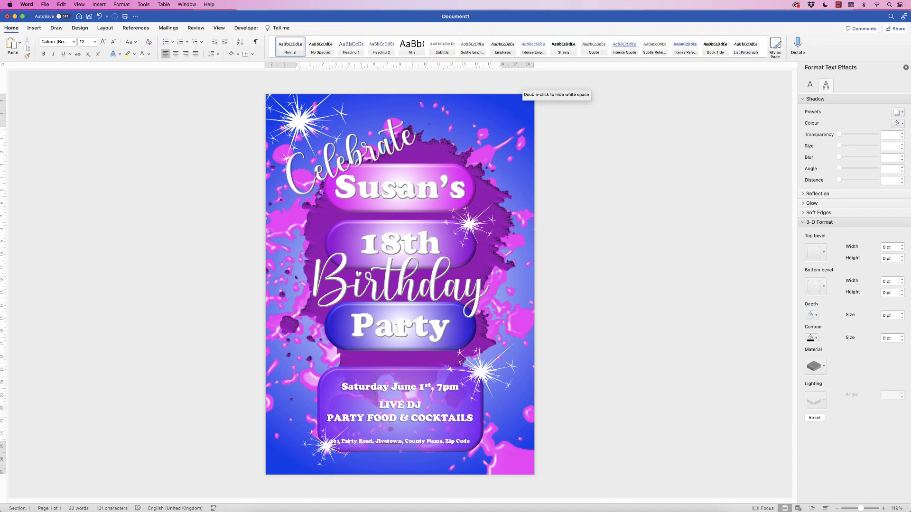